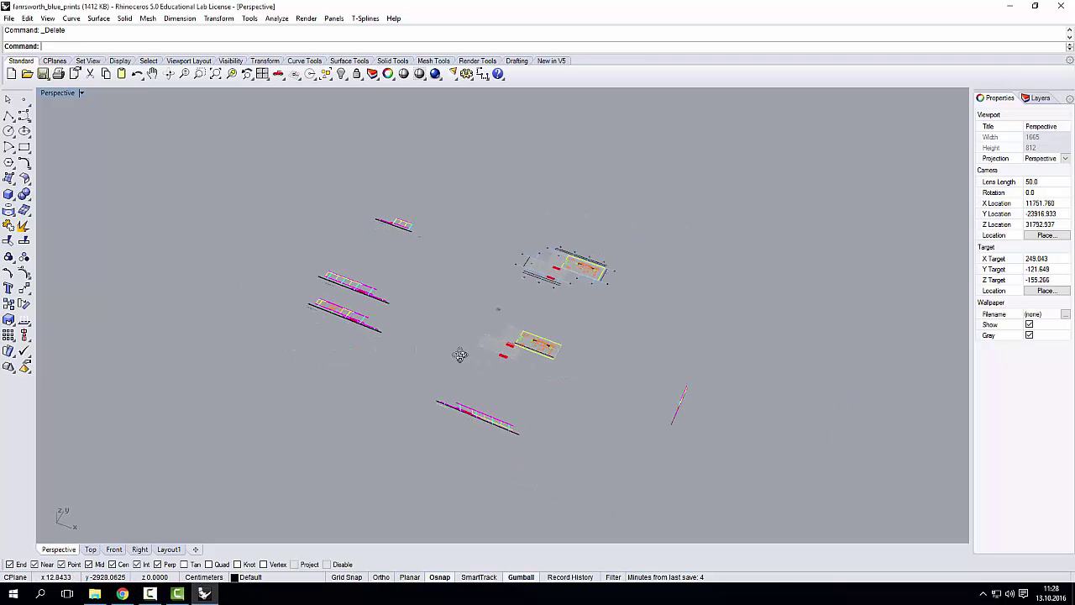
# Examine how the plans, elevations and sections are laid out across the Farnsworth blueprint file
pyautogui.scroll(5, 495, 366)
pyautogui.scroll(-5, 504, 386)
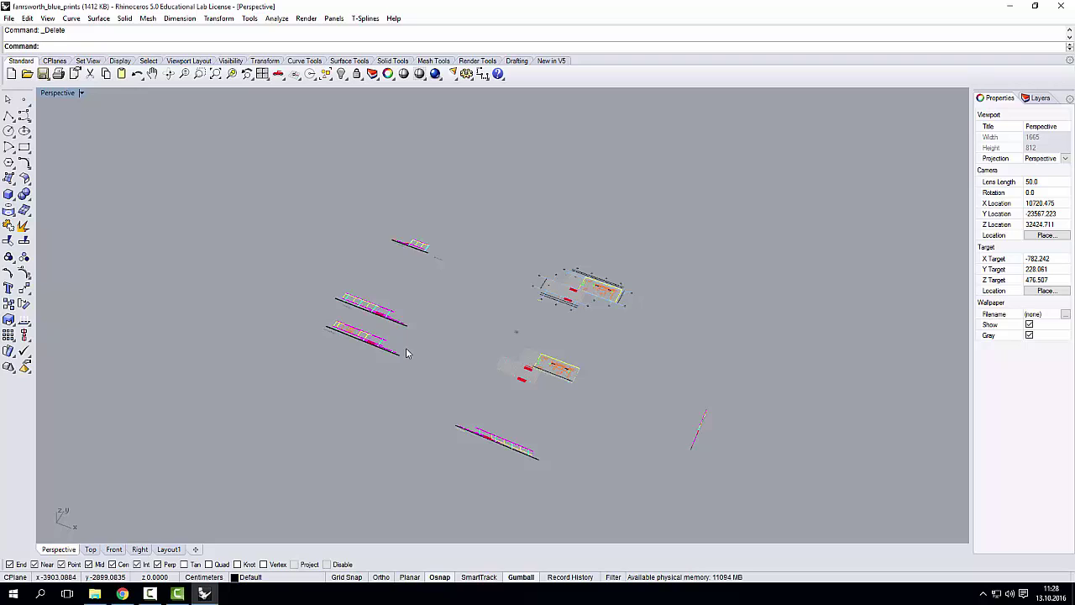
pyautogui.moveTo(425, 311); pyautogui.dragTo(452, 346, button='right')
pyautogui.scroll(4, 342, 310)
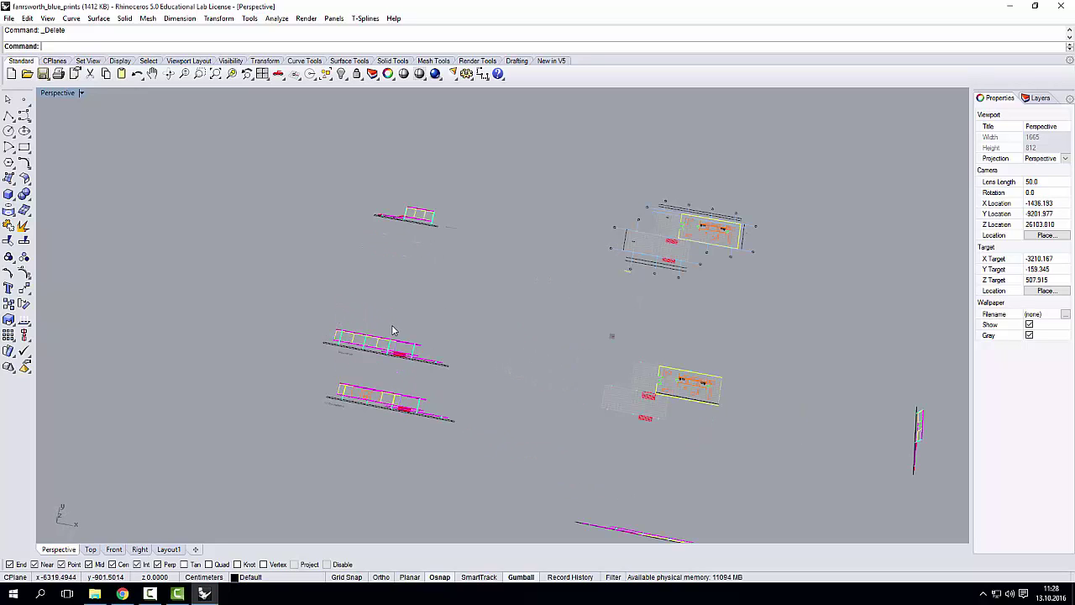
pyautogui.scroll(-3, 392, 330)
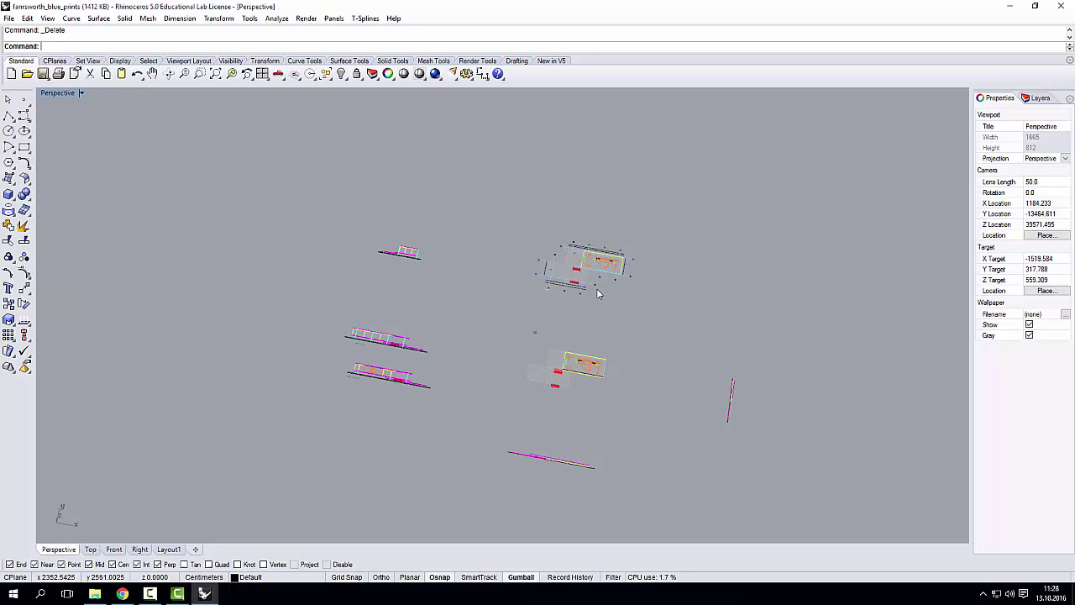
pyautogui.moveTo(586, 316); pyautogui.dragTo(635, 291, button='right')
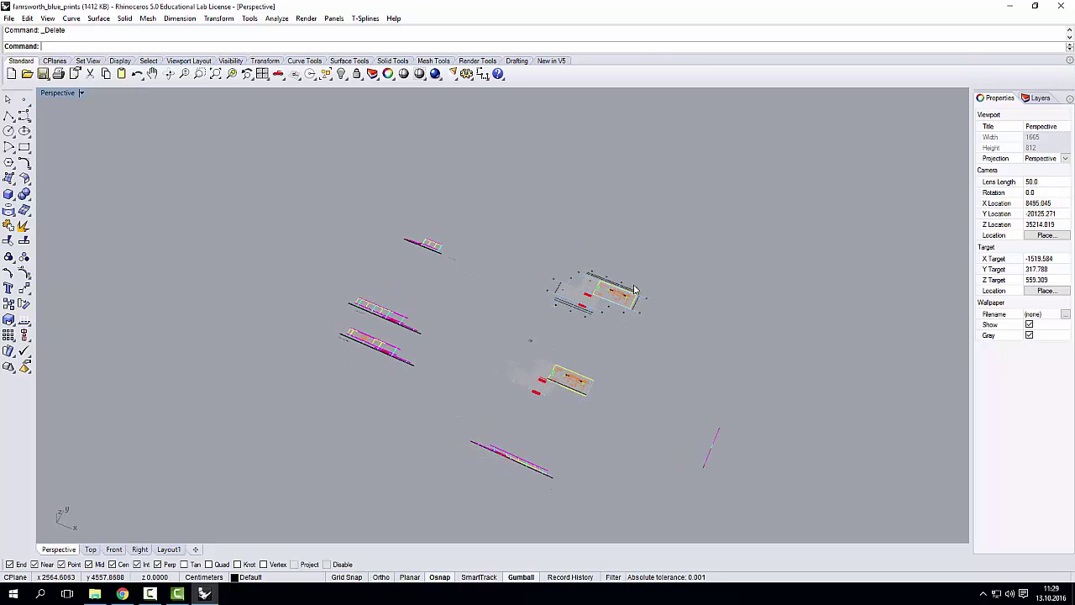
pyautogui.scroll(3, 567, 313)
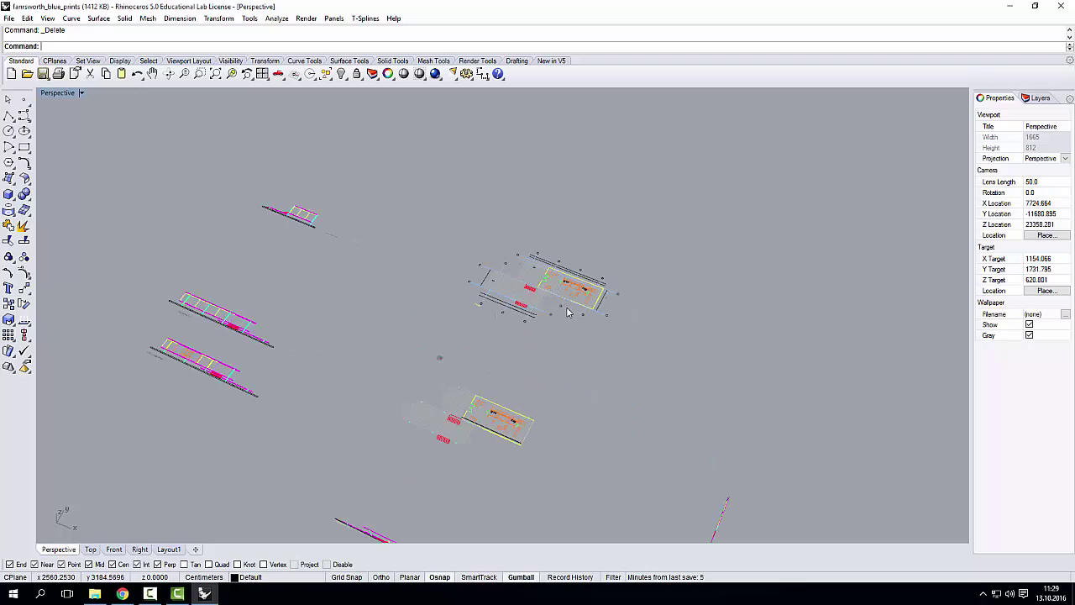
pyautogui.scroll(-3, 562, 313)
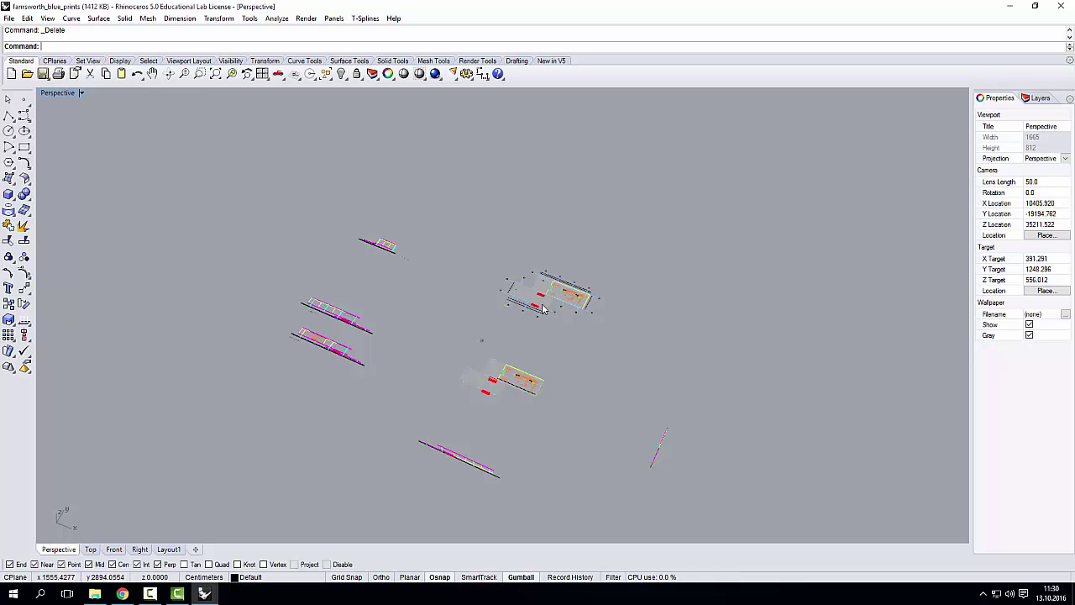
# Select the dimensioned floor plan and the plain floor plan in turn to check that each is grouped
pyautogui.moveTo(537, 305)
pyautogui.mouseDown(button='right')
pyautogui.moveTo(586, 348)
pyautogui.moveTo(520, 271)
pyautogui.moveTo(504, 309)
pyautogui.mouseUp(button='right')
pyautogui.scroll(4, 519, 274)
pyautogui.click(518, 322)
pyautogui.scroll(-3, 529, 296)
pyautogui.scroll(-8, 506, 290)
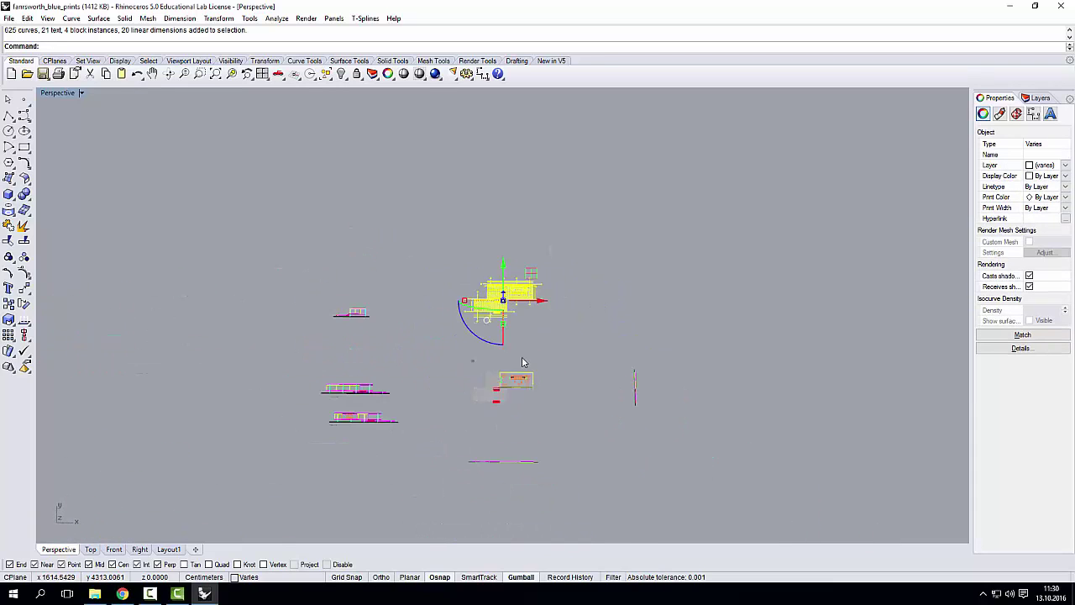
pyautogui.scroll(9, 528, 379)
pyautogui.click(529, 383)
pyautogui.scroll(-7, 564, 351)
pyautogui.scroll(8, 356, 366)
# Select the south elevation, the longitudinal section and the west/east elevation in turn to check their grouping
pyautogui.click(384, 357)
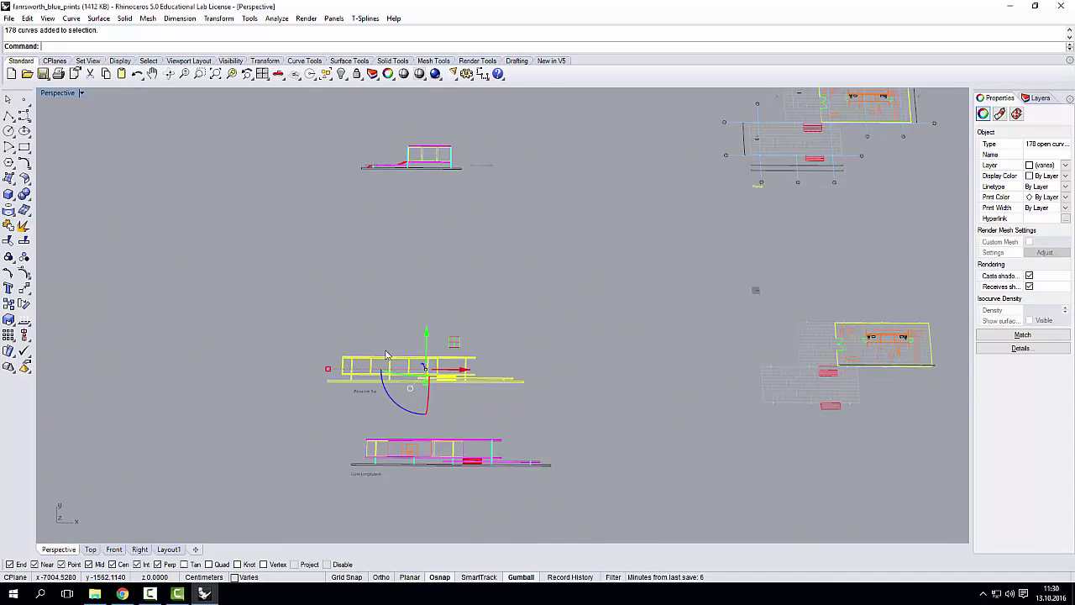
pyautogui.scroll(-8, 386, 352)
pyautogui.scroll(8, 394, 395)
pyautogui.click(448, 385)
pyautogui.scroll(-9, 407, 367)
pyautogui.scroll(11, 411, 241)
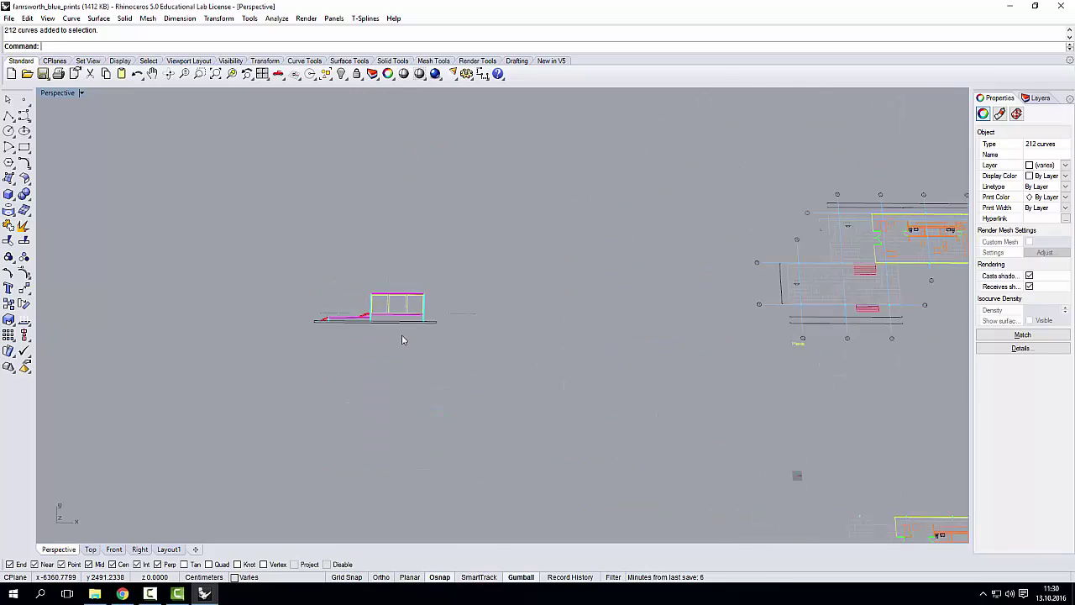
pyautogui.scroll(2, 402, 336)
pyautogui.click(386, 297)
pyautogui.scroll(-11, 386, 297)
pyautogui.scroll(7, 688, 383)
pyautogui.moveTo(689, 384); pyautogui.dragTo(496, 311, button='right')
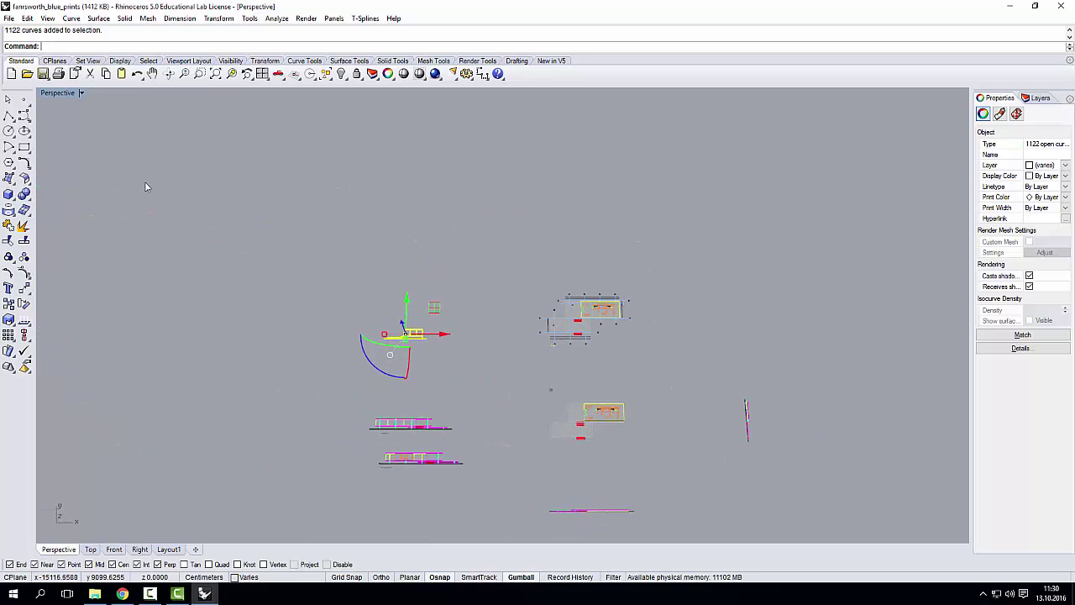
# Draw three separate, roughly parallel diagonal lines in the empty area beside the elevations
pyautogui.click(9, 115)
pyautogui.click(190, 305)
pyautogui.click(287, 247)
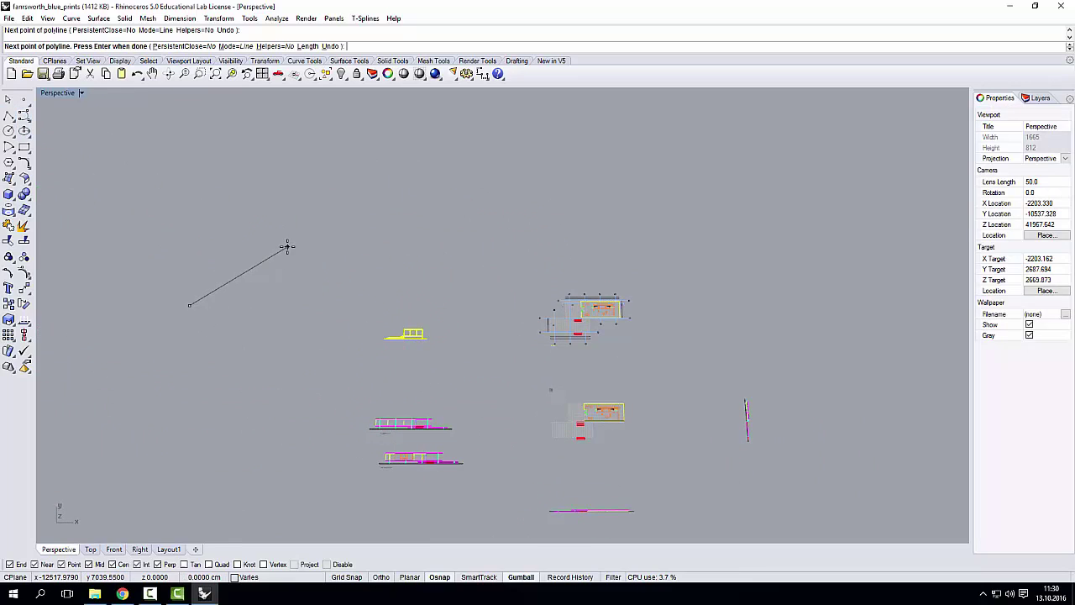
pyautogui.rightClick(287, 247)
pyautogui.rightClick(233, 320)
pyautogui.click(211, 339)
pyautogui.click(312, 276)
pyautogui.press('Return')
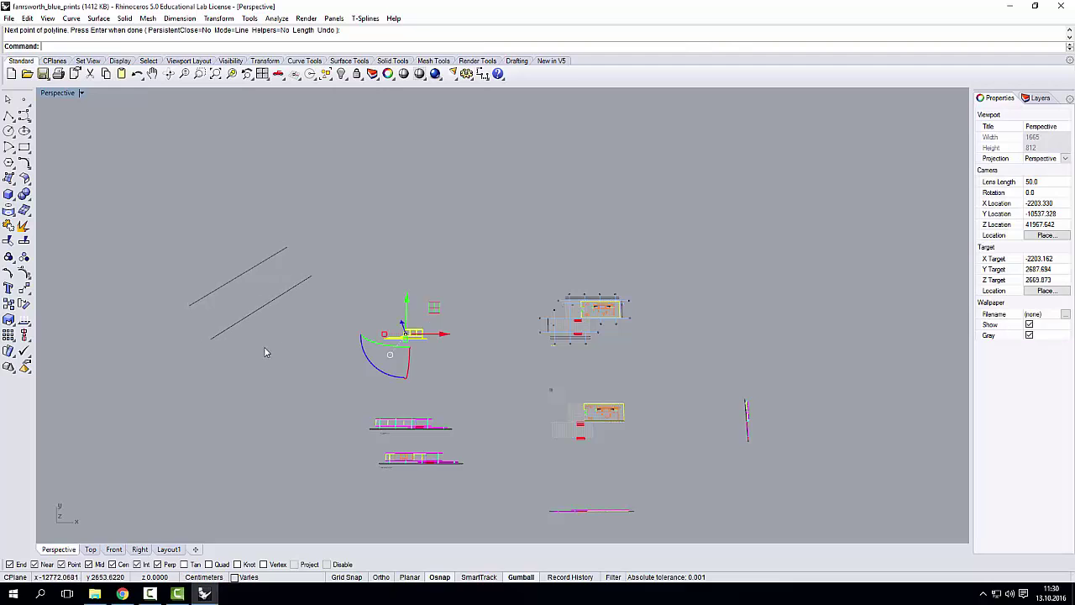
pyautogui.press('Return')
pyautogui.click(237, 365)
pyautogui.click(328, 298)
pyautogui.press('Return')
# Group the three diagonal lines and select the whole group by picking one of its lines
pyautogui.moveTo(320, 311)
pyautogui.mouseDown(button='right')
pyautogui.moveTo(283, 320)
pyautogui.moveTo(364, 408)
pyautogui.moveTo(355, 382)
pyautogui.moveTo(355, 434)
pyautogui.mouseUp(button='right')
pyautogui.click(355, 380)
pyautogui.click(349, 353)
pyautogui.click(340, 321)
pyautogui.moveTo(355, 434); pyautogui.dragTo(312, 329)
pyautogui.moveTo(321, 367); pyautogui.dragTo(341, 384, button='right')
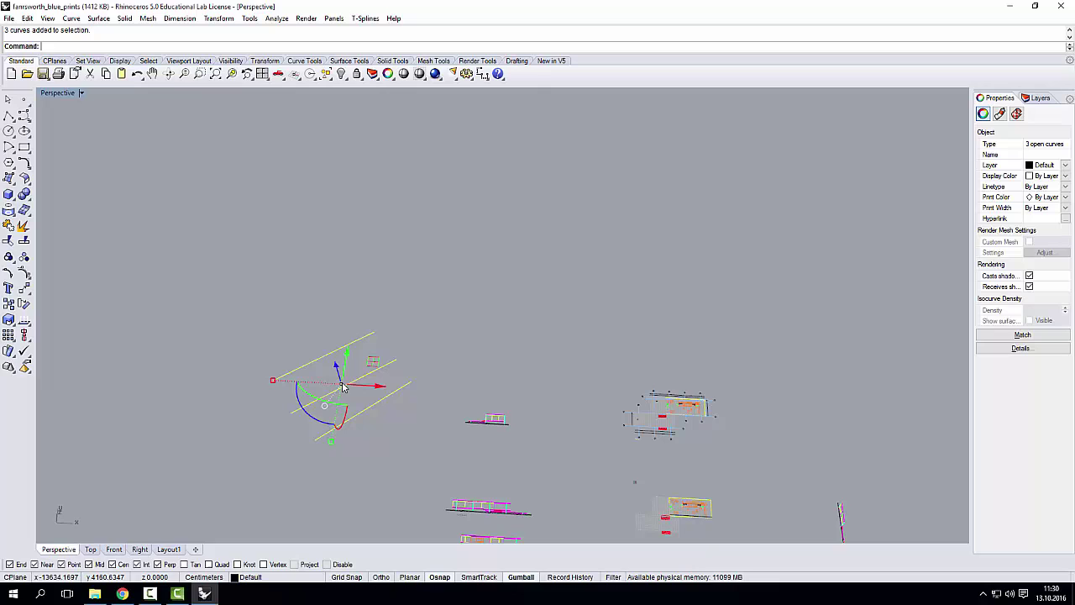
pyautogui.hotkey('ctrl', 'g')
pyautogui.scroll(5, 346, 387)
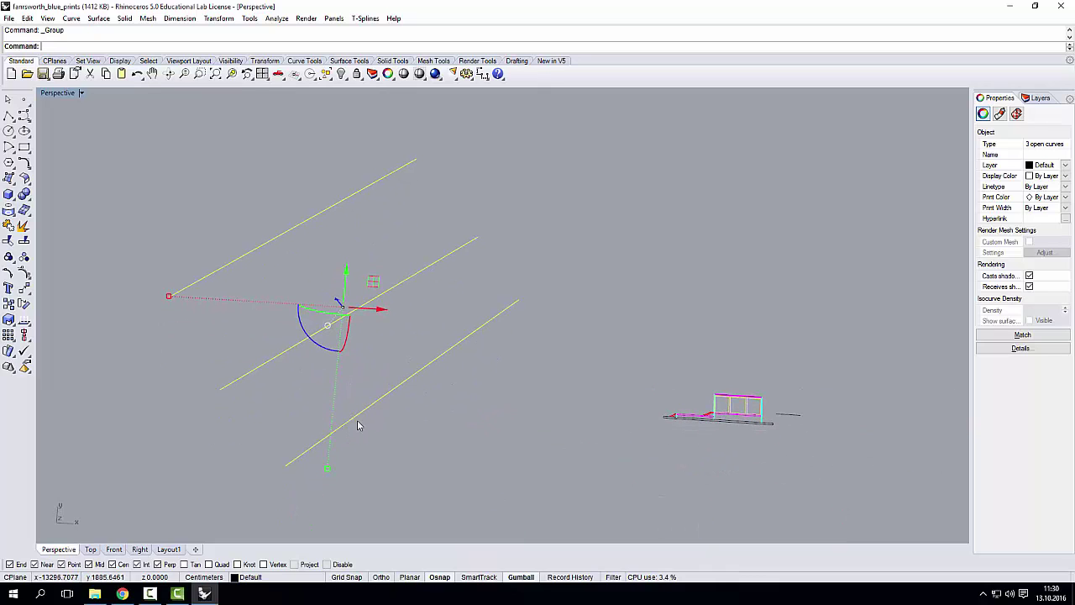
pyautogui.click(369, 396)
pyautogui.click(398, 386)
pyautogui.scroll(-2, 374, 349)
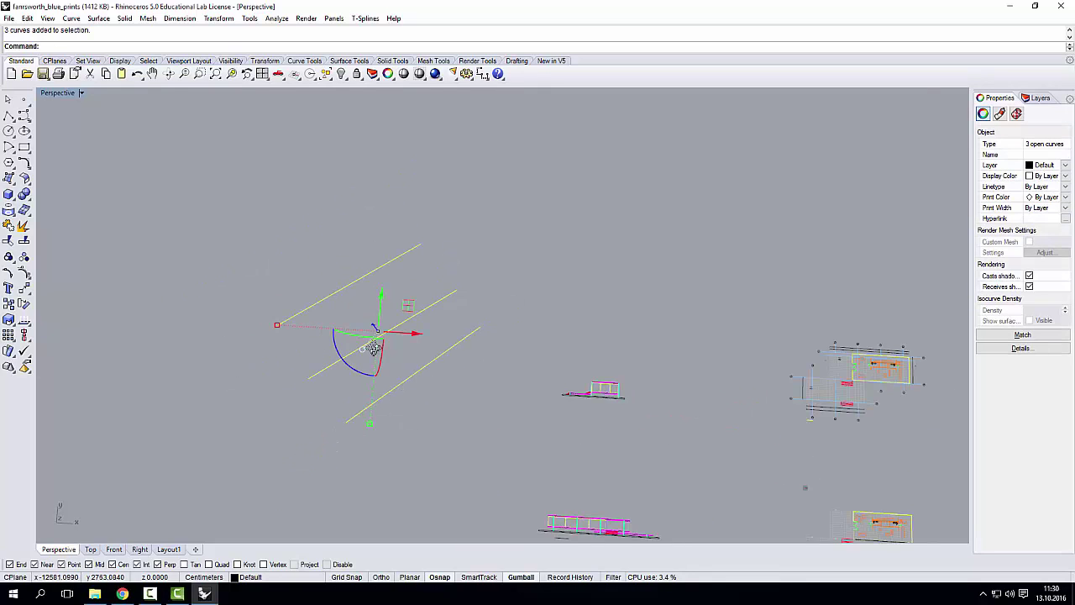
# Clear the selection and select the three diagonal lines individually, one after another
pyautogui.moveTo(374, 349); pyautogui.dragTo(534, 452, button='right')
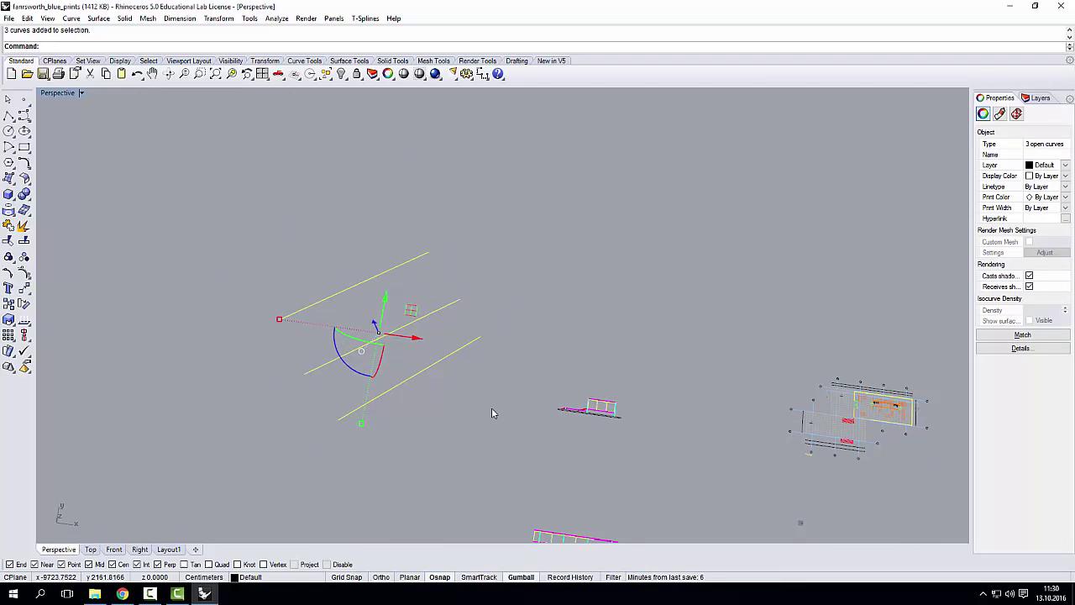
pyautogui.press('Escape')
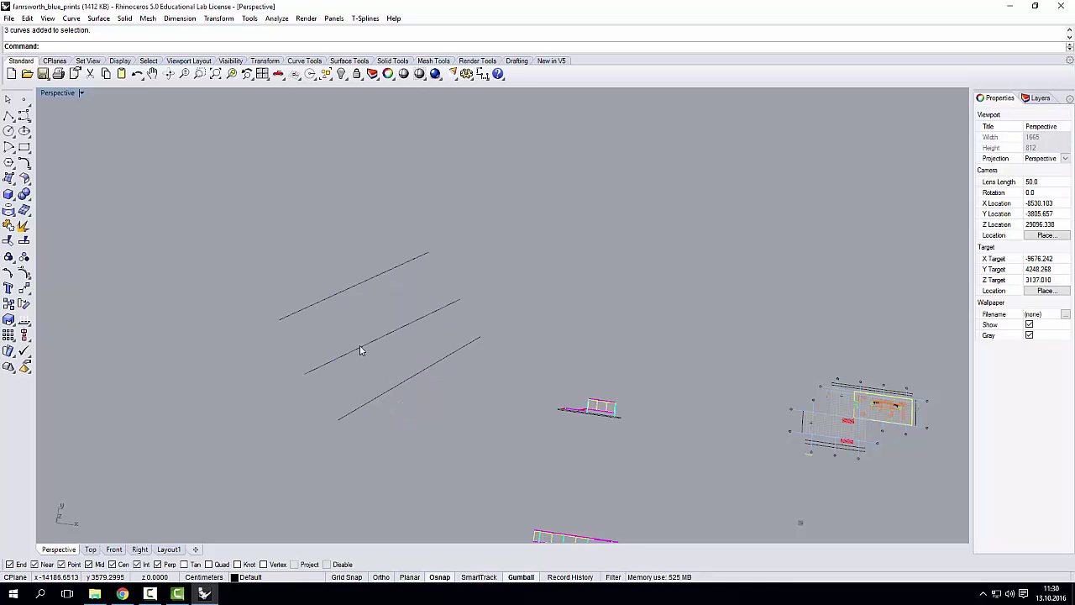
pyautogui.click(360, 350)
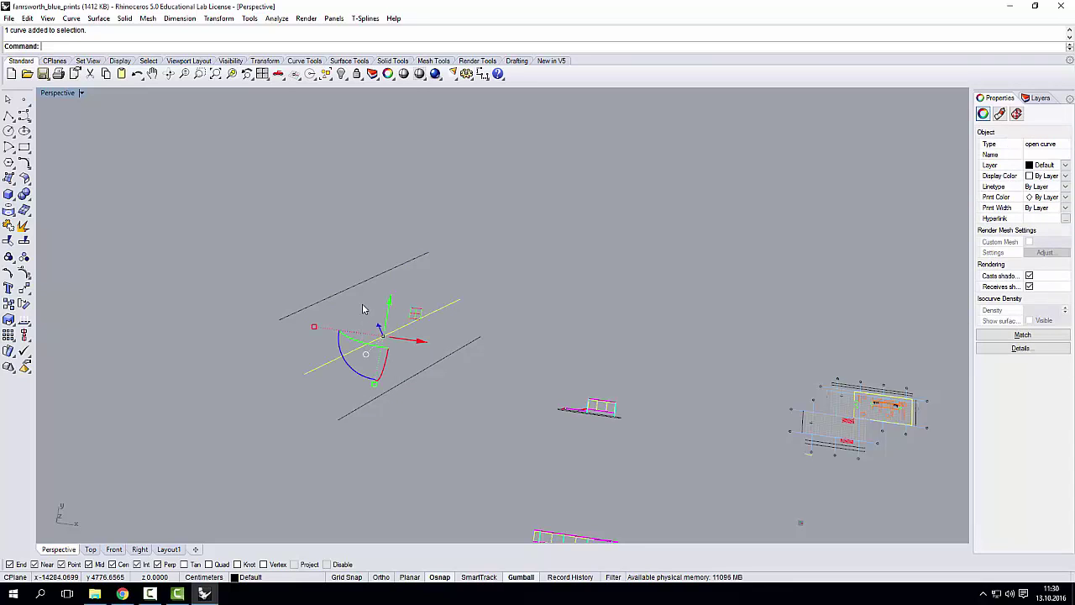
pyautogui.keyDown('shift'); pyautogui.click(403, 263); pyautogui.keyUp('shift')
pyautogui.keyDown('shift'); pyautogui.click(427, 369); pyautogui.keyUp('shift')
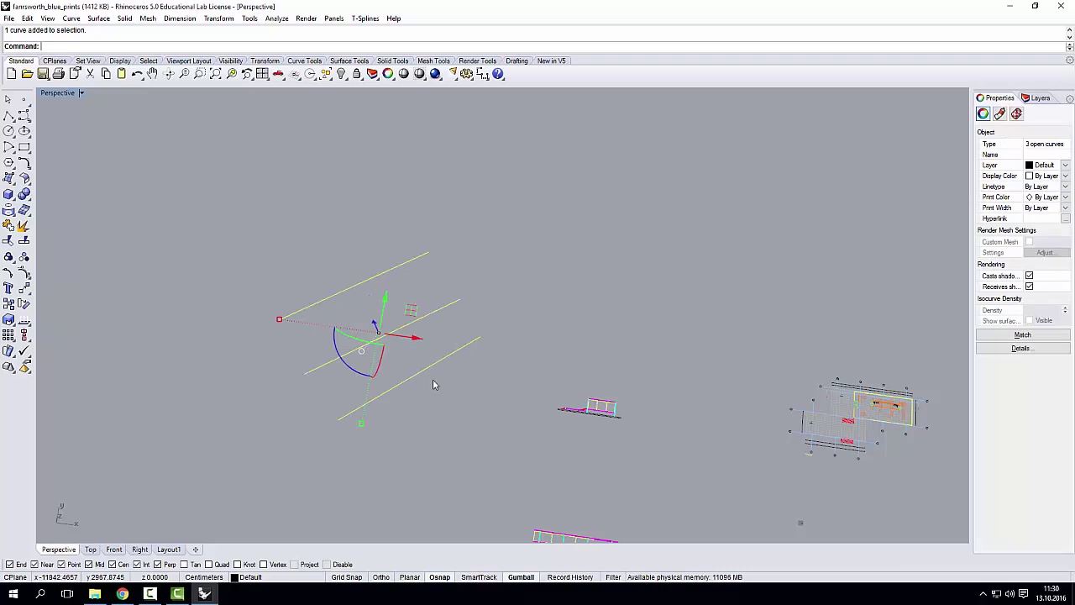
# Delete only the lowest of the three diagonal lines and undo the deletion
pyautogui.click(434, 384)
pyautogui.click(431, 370)
pyautogui.press('Delete')
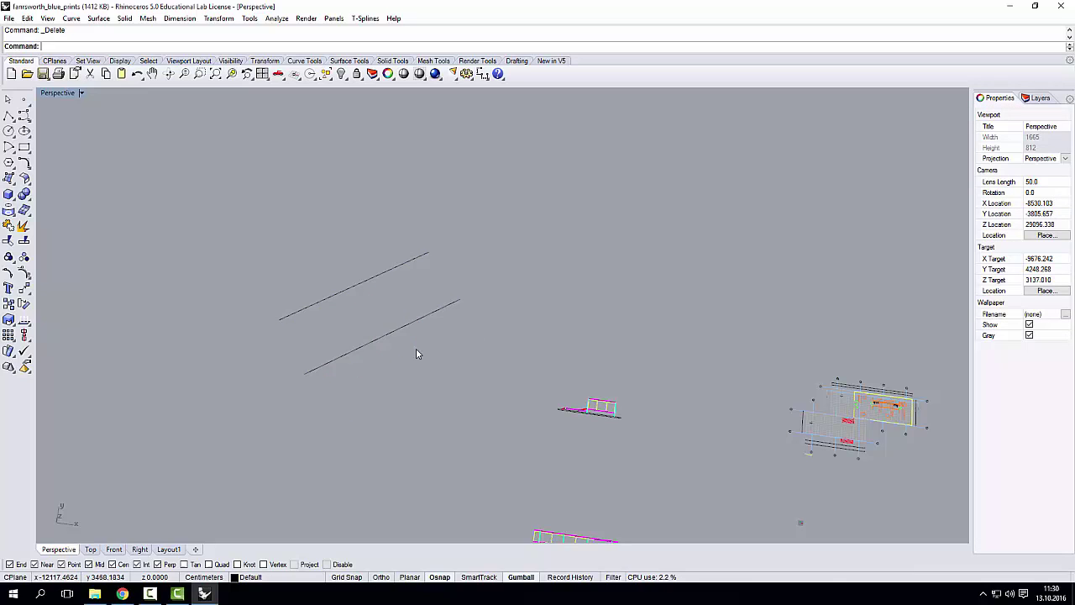
pyautogui.hotkey('ctrl', 'z')
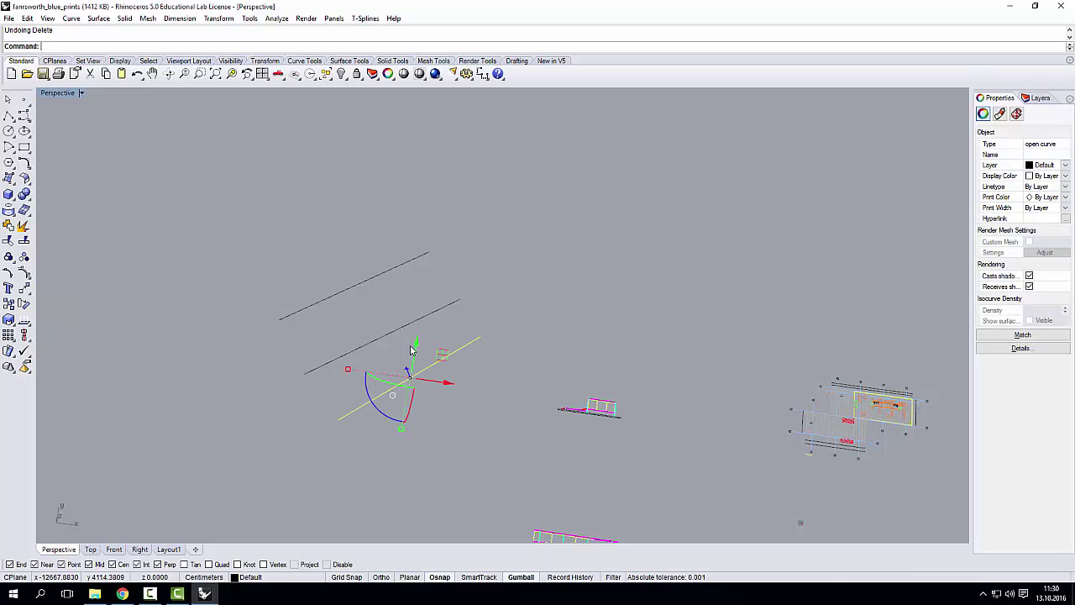
# Rotate the lowest diagonal line with the gumball so it is no longer parallel to the other two
pyautogui.moveTo(406, 423); pyautogui.dragTo(418, 424)
pyautogui.moveTo(470, 428); pyautogui.dragTo(369, 331, button='right')
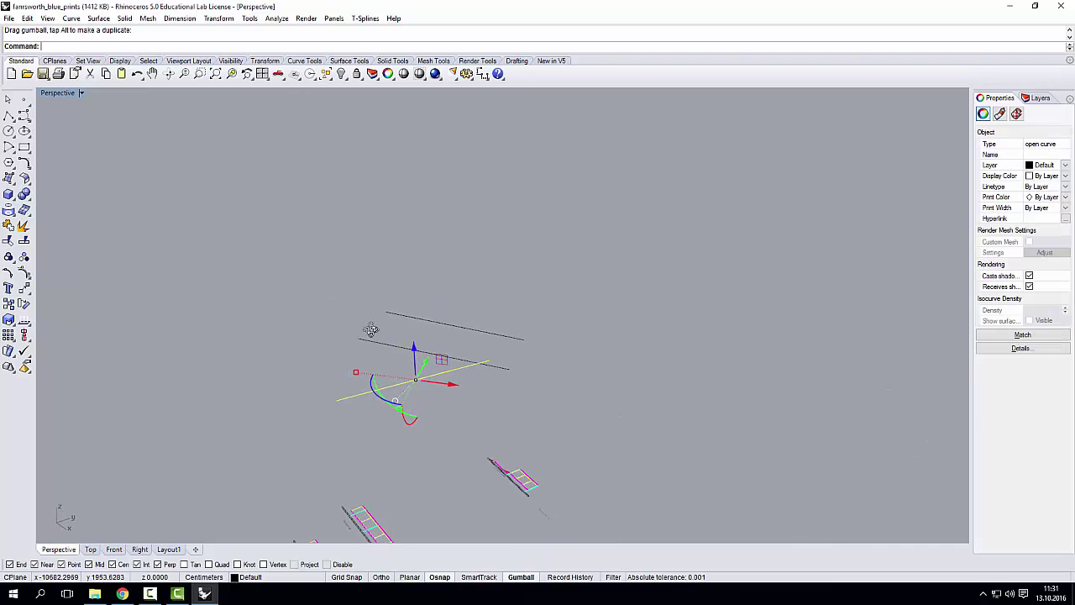
pyautogui.moveTo(407, 422); pyautogui.dragTo(422, 437)
pyautogui.moveTo(437, 388); pyautogui.dragTo(480, 408, button='right')
pyautogui.click(480, 409)
# Select all three practice lines together and delete them
pyautogui.hotkey('ctrl', 'a')
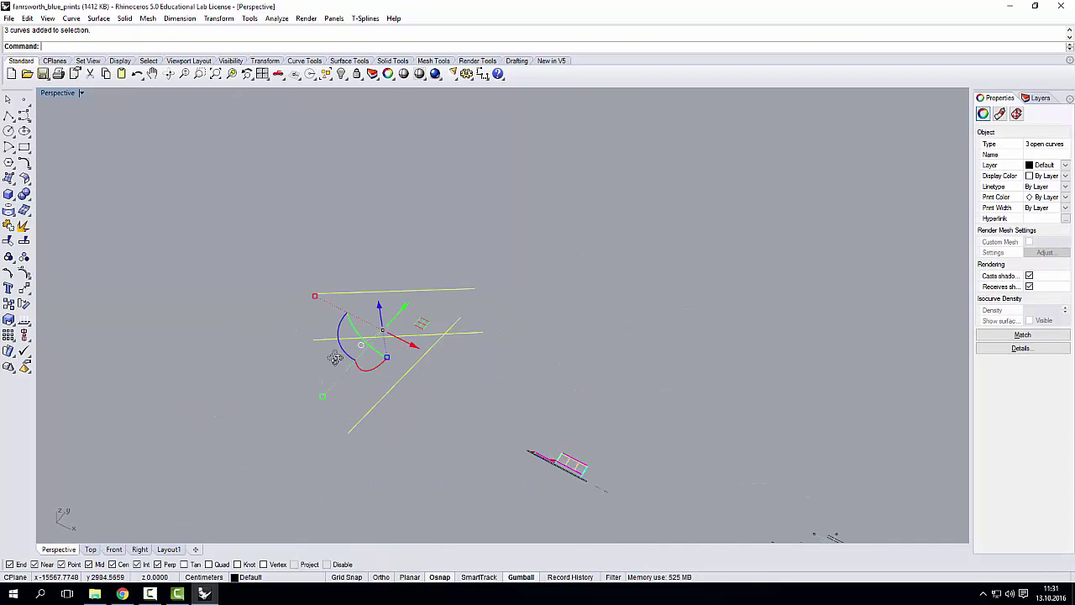
pyautogui.moveTo(335, 358); pyautogui.dragTo(399, 311, button='right')
pyautogui.moveTo(392, 295); pyautogui.dragTo(286, 316)
pyautogui.press('Delete')
pyautogui.scroll(-7, 322, 339)
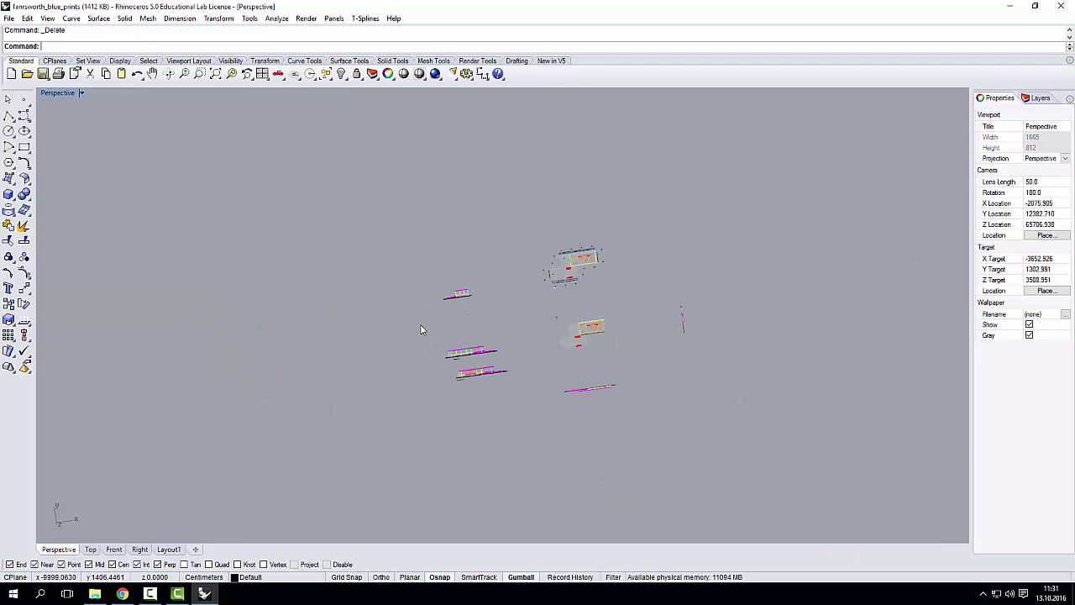
# Examine the west/east elevation and its labels up close from both sides
pyautogui.scroll(14, 420, 317)
pyautogui.scroll(-4, 526, 288)
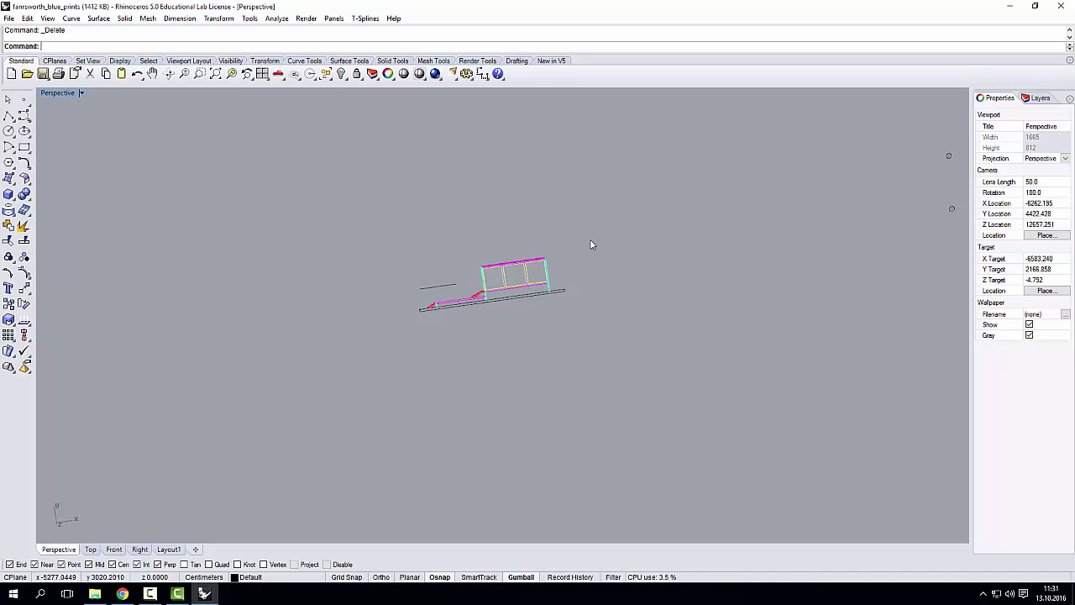
pyautogui.scroll(-6, 593, 240)
pyautogui.scroll(20, 593, 240)
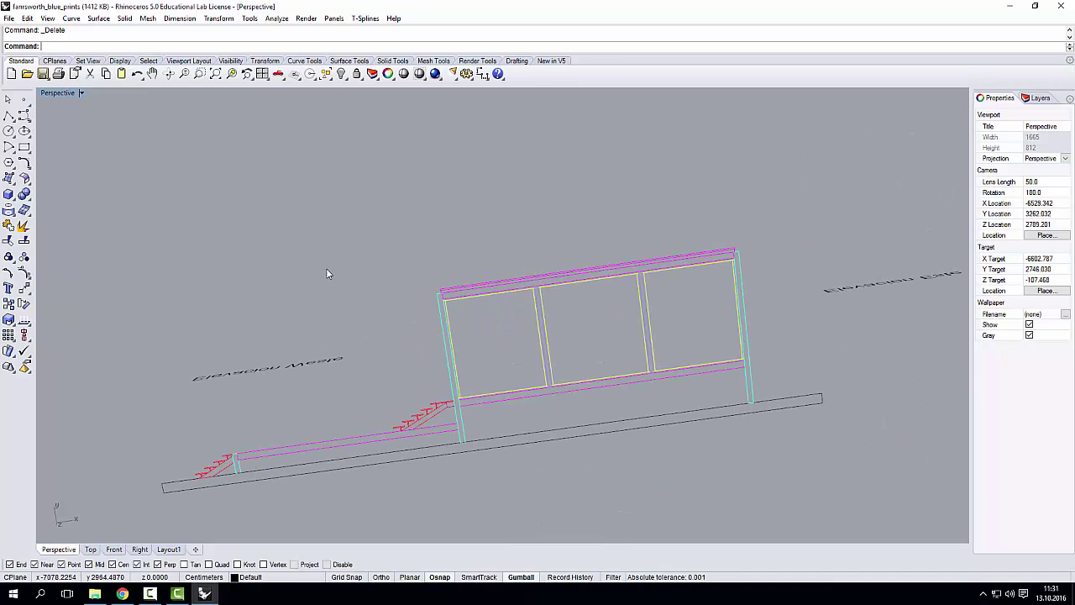
pyautogui.scroll(-10, 344, 277)
pyautogui.moveTo(408, 278); pyautogui.dragTo(405, 204, button='right')
pyautogui.moveTo(386, 262); pyautogui.dragTo(331, 288, button='right')
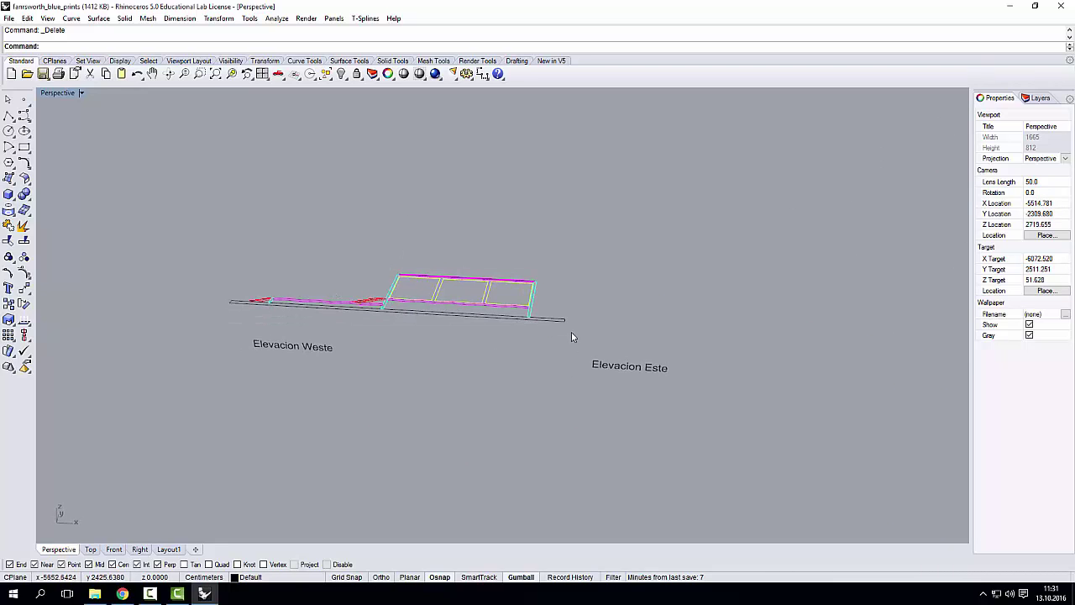
pyautogui.moveTo(555, 309); pyautogui.dragTo(502, 252, button='right')
# Examine the south elevation, the longitudinal section and the plain floor plan with the drawings around it
pyautogui.scroll(-5, 502, 249)
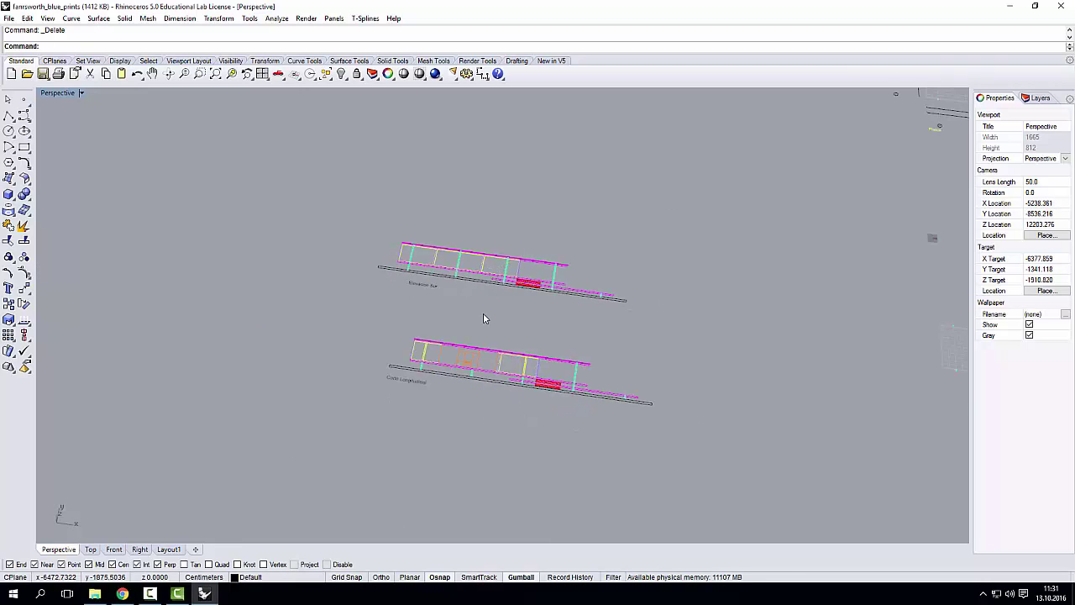
pyautogui.scroll(3, 636, 317)
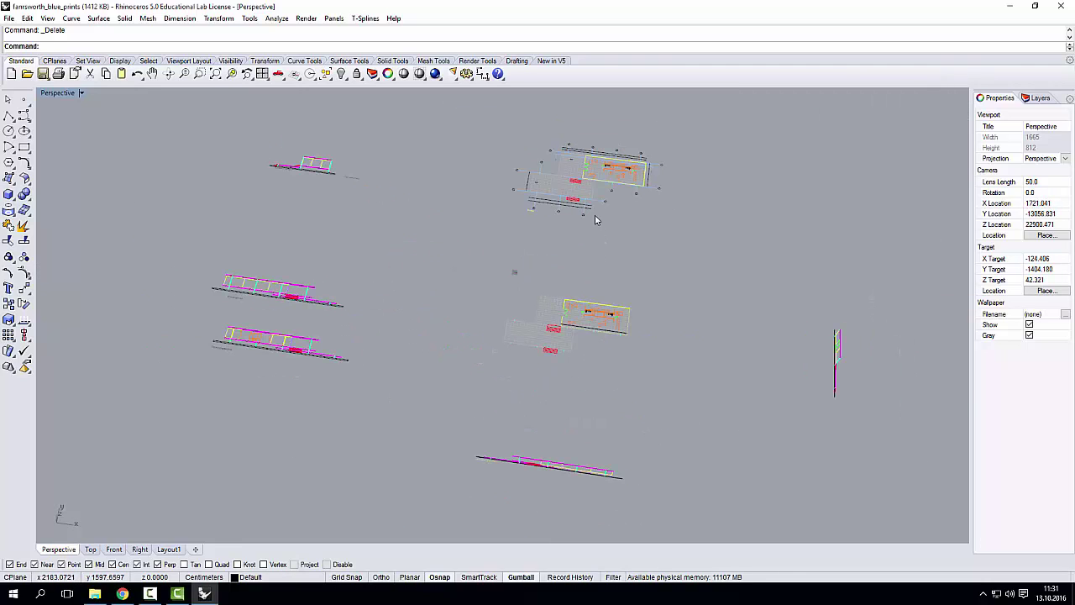
pyautogui.moveTo(576, 292); pyautogui.dragTo(572, 348, button='right')
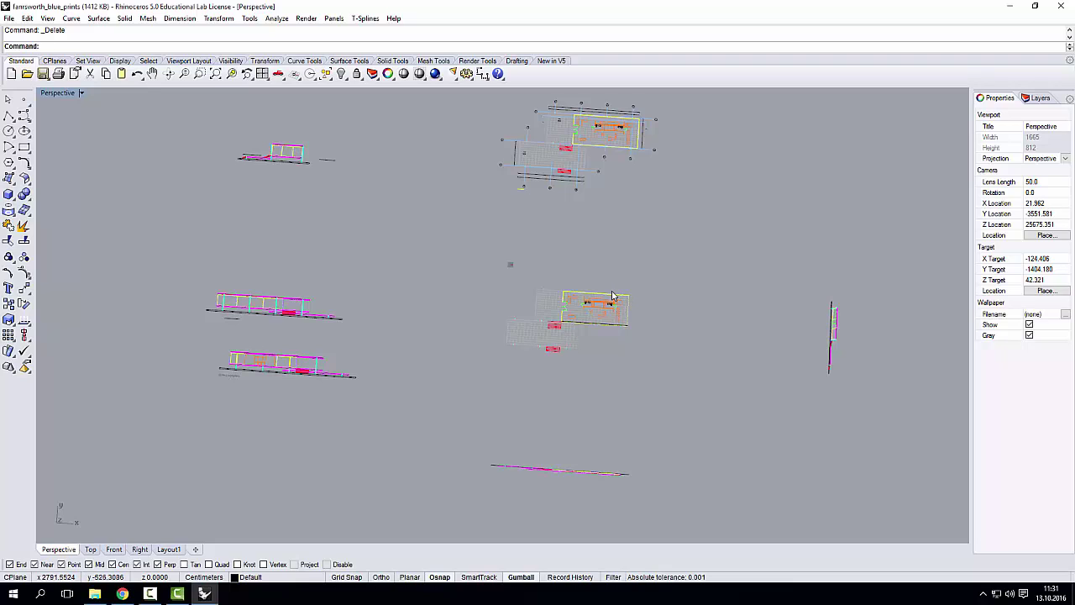
pyautogui.scroll(5, 580, 299)
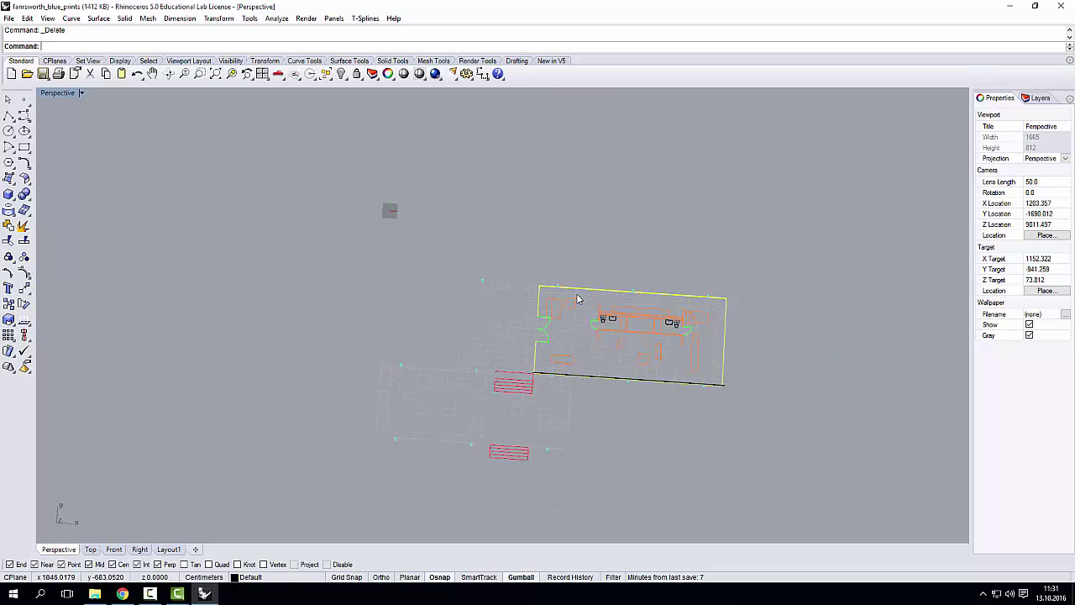
pyautogui.scroll(-6, 577, 298)
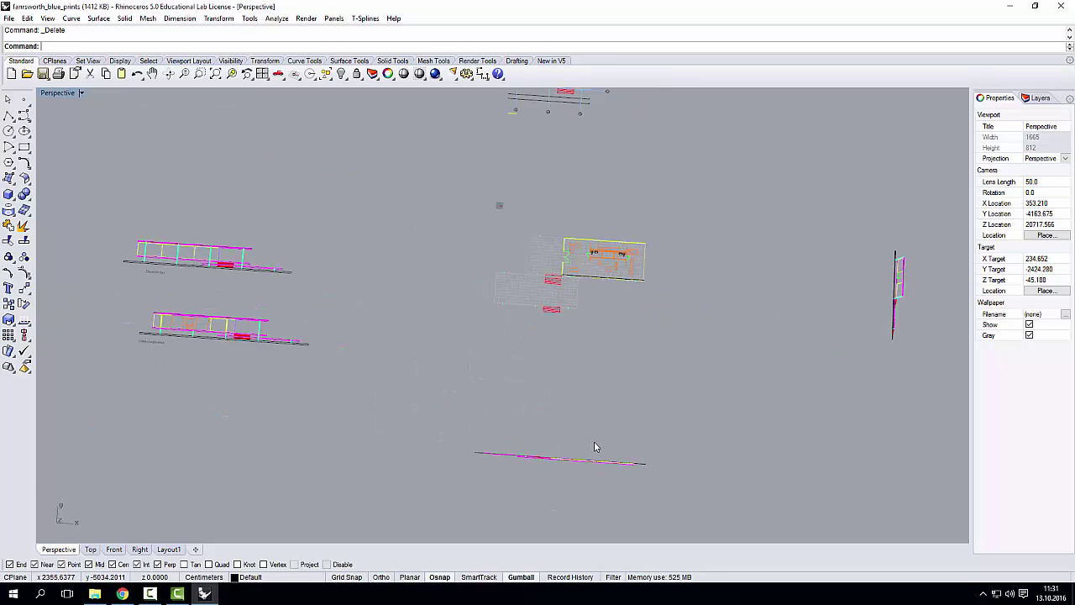
# Select the upright north elevation beside the plain floor plan and rotate it to lie flat on the ground plane
pyautogui.moveTo(595, 447); pyautogui.dragTo(524, 334, button='right')
pyautogui.scroll(7, 465, 348)
pyautogui.click(475, 384)
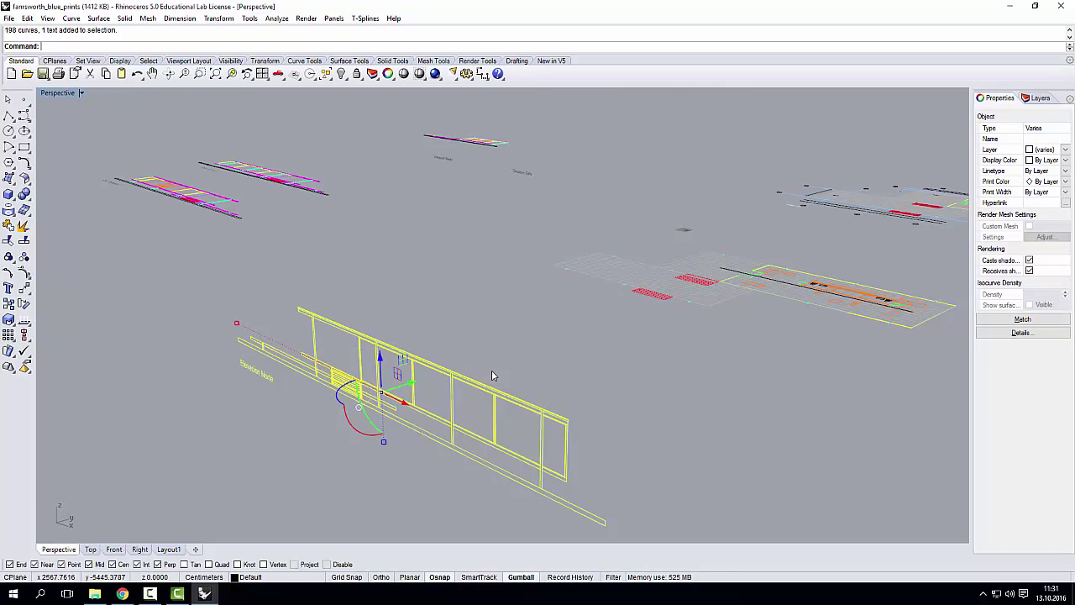
pyautogui.scroll(-6, 494, 376)
pyautogui.moveTo(437, 400)
pyautogui.mouseDown(button='right')
pyautogui.moveTo(439, 378)
pyautogui.moveTo(434, 421)
pyautogui.mouseUp(button='right')
pyautogui.moveTo(431, 418); pyautogui.dragTo(404, 384)
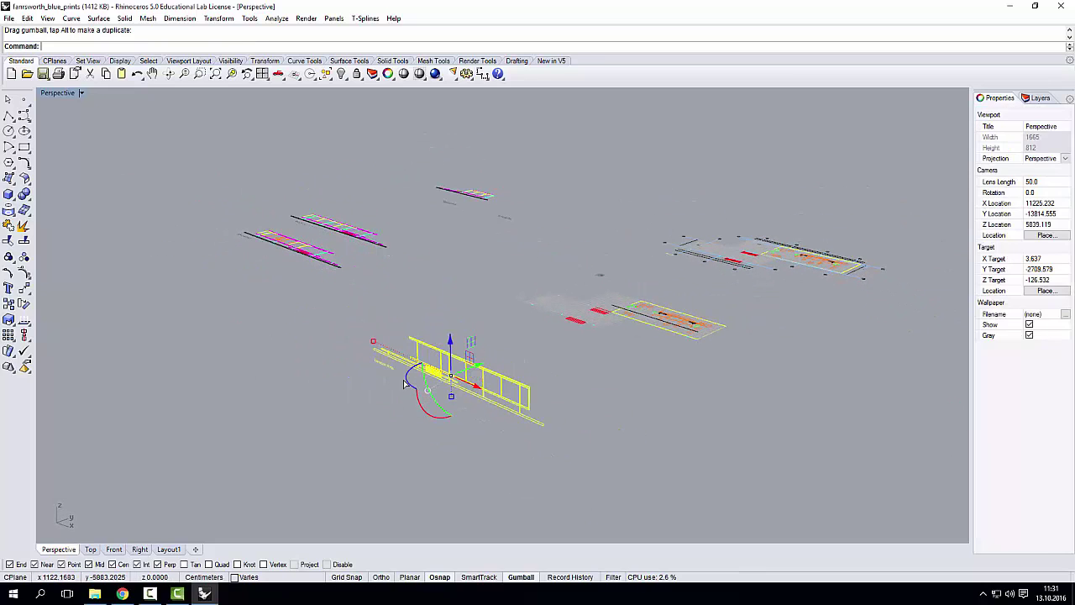
pyautogui.moveTo(427, 414)
pyautogui.mouseDown(button='right')
pyautogui.moveTo(521, 438)
pyautogui.moveTo(447, 367)
pyautogui.moveTo(499, 425)
pyautogui.moveTo(434, 497)
pyautogui.moveTo(387, 283)
pyautogui.moveTo(420, 281)
pyautogui.moveTo(456, 305)
pyautogui.moveTo(418, 336)
pyautogui.mouseUp(button='right')
pyautogui.click(386, 283)
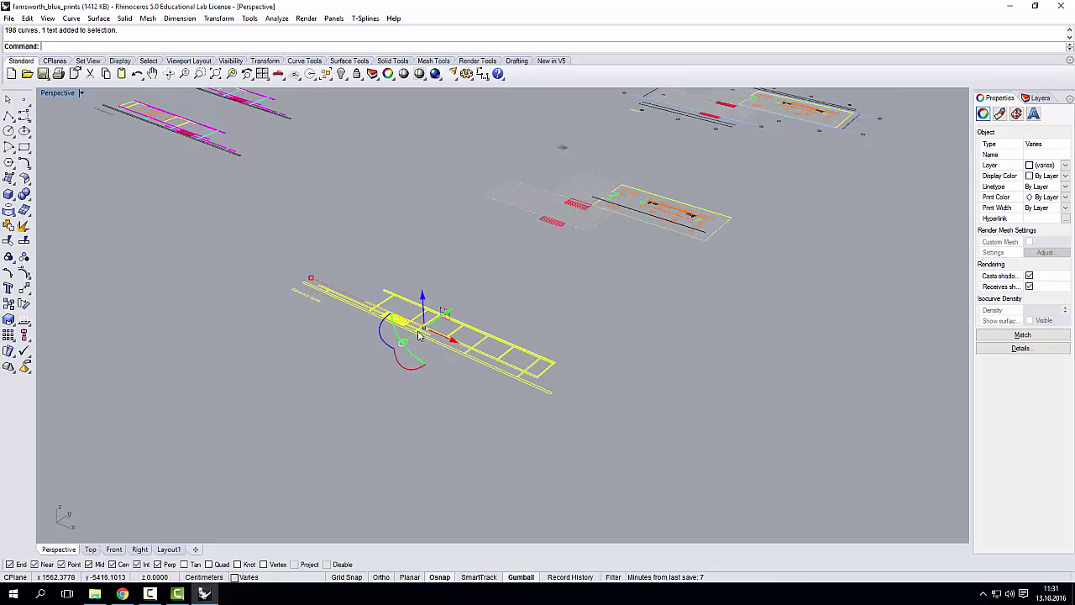
# Rotate the flat north elevation about its long axis until it stands upright, and deselect it
pyautogui.scroll(3, 417, 336)
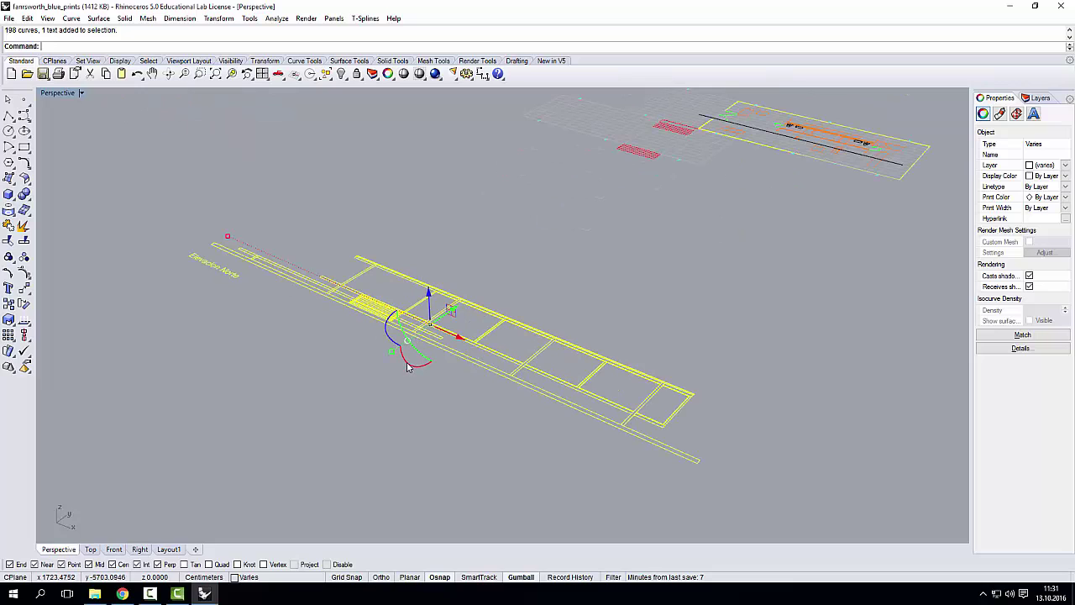
pyautogui.click(408, 367)
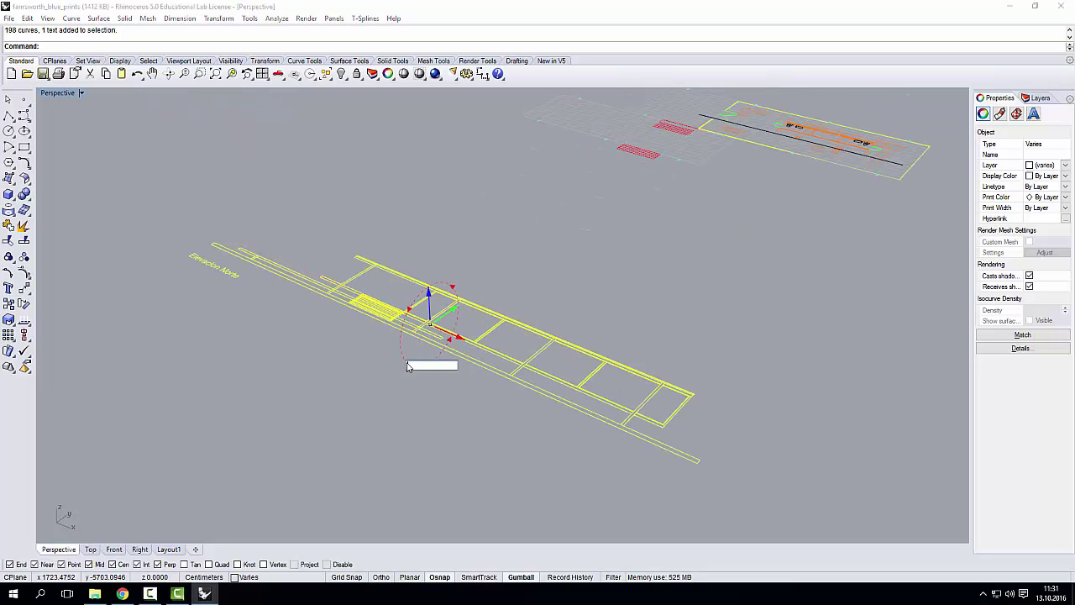
pyautogui.press('Escape')
pyautogui.scroll(-4, 408, 353)
pyautogui.moveTo(408, 353)
pyautogui.mouseDown(button='right')
pyautogui.moveTo(376, 342)
pyautogui.moveTo(359, 320)
pyautogui.moveTo(407, 353)
pyautogui.mouseUp(button='right')
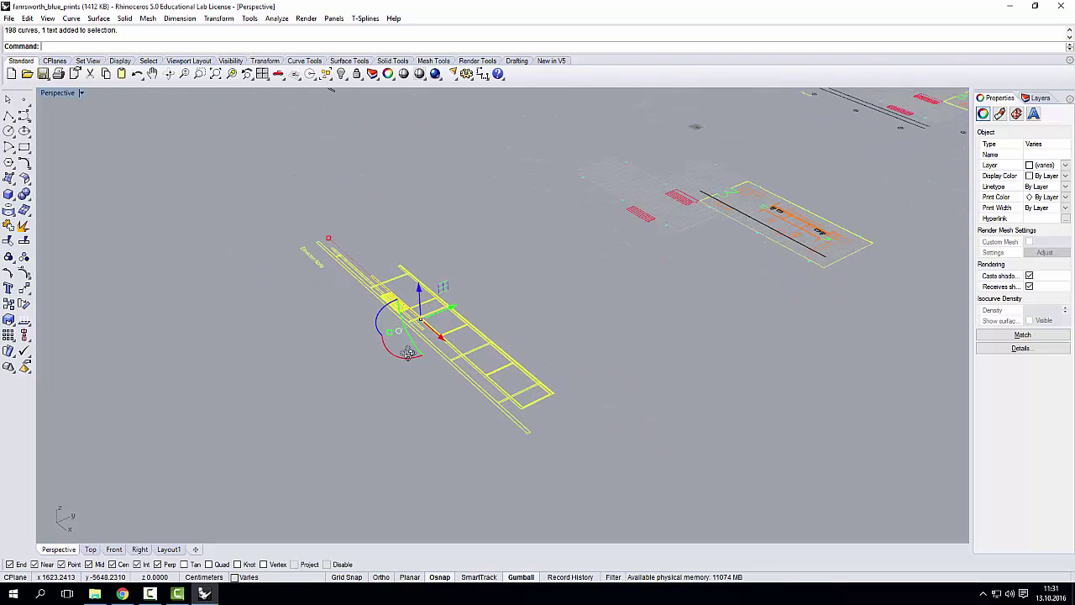
pyautogui.scroll(1, 407, 353)
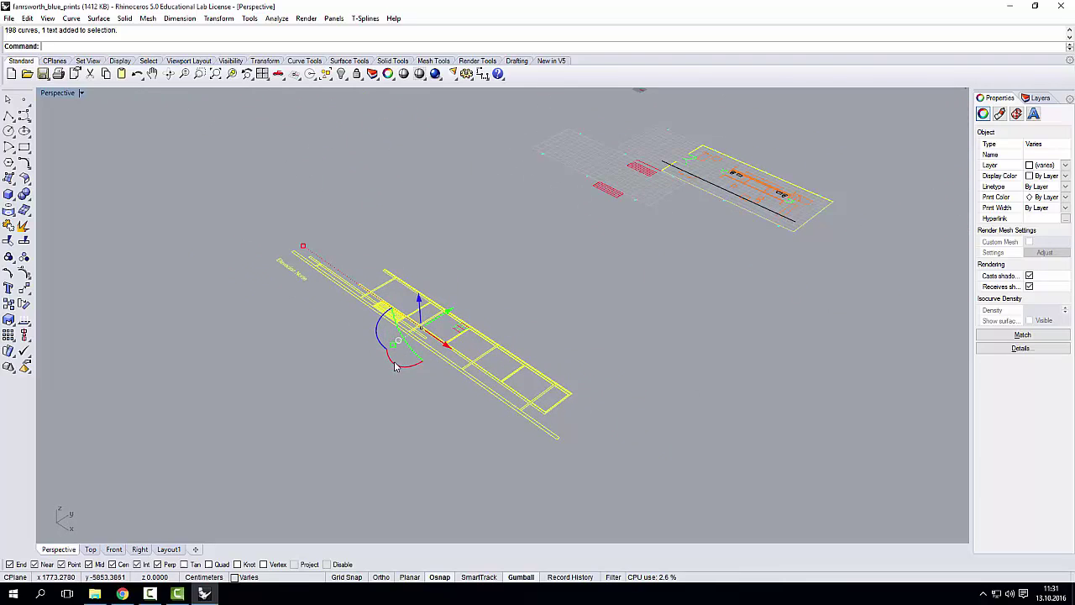
pyautogui.moveTo(397, 366); pyautogui.dragTo(426, 375)
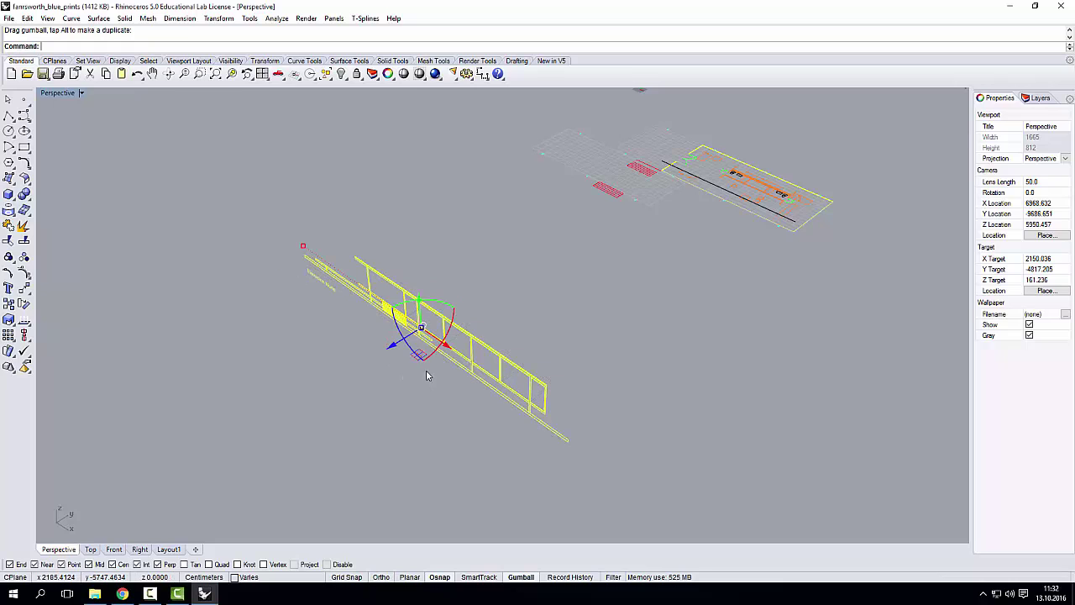
pyautogui.moveTo(426, 376); pyautogui.dragTo(488, 283, button='right')
pyautogui.press('Escape')
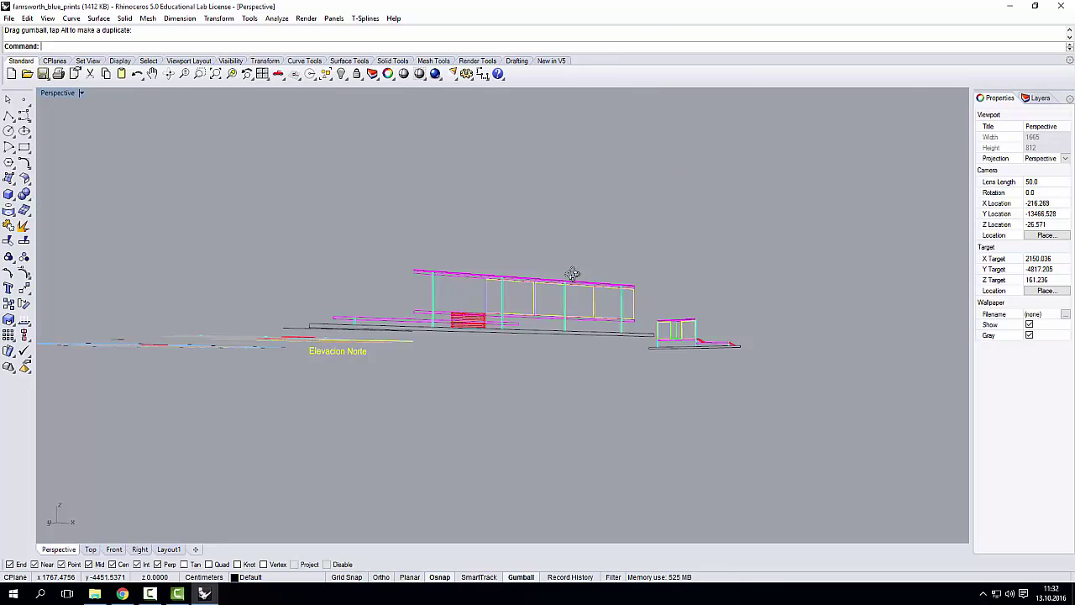
# Select the upright north elevation and start moving it from the midpoint of the base of its end column
pyautogui.moveTo(572, 275); pyautogui.dragTo(620, 355, button='right')
pyautogui.click(624, 362)
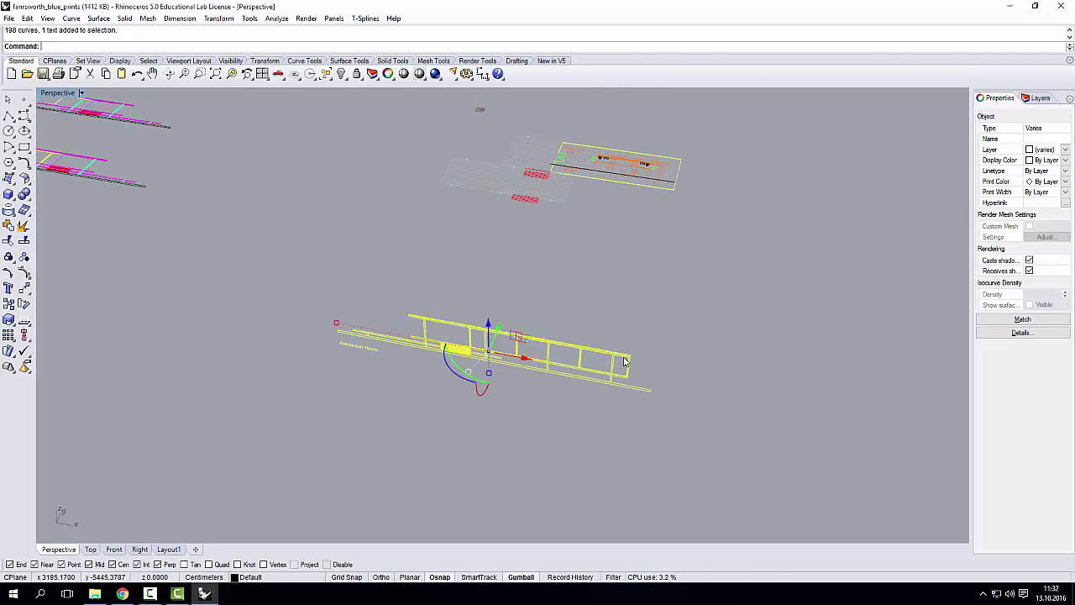
pyautogui.moveTo(670, 220); pyautogui.dragTo(600, 213, button='right')
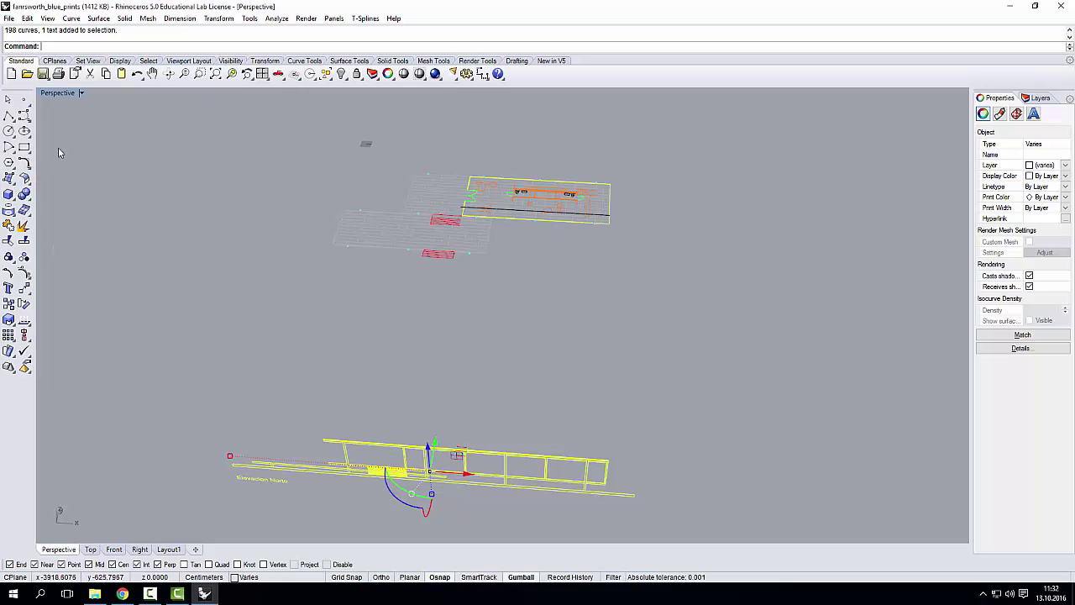
pyautogui.click(26, 288)
pyautogui.scroll(5, 588, 488)
pyautogui.scroll(-1, 580, 463)
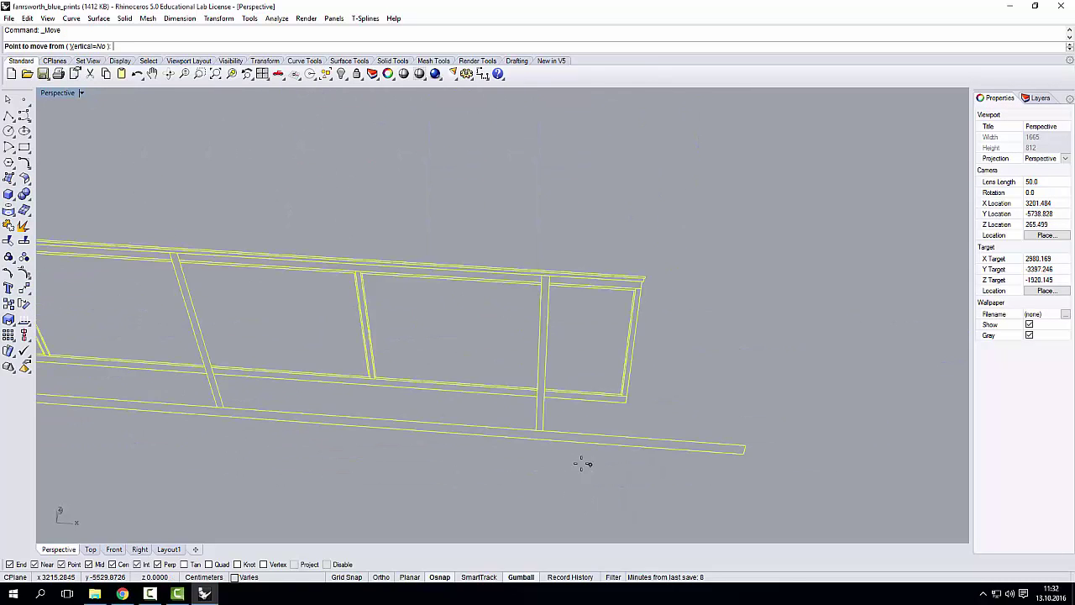
pyautogui.scroll(4, 571, 460)
pyautogui.scroll(-2, 540, 450)
pyautogui.scroll(1, 542, 442)
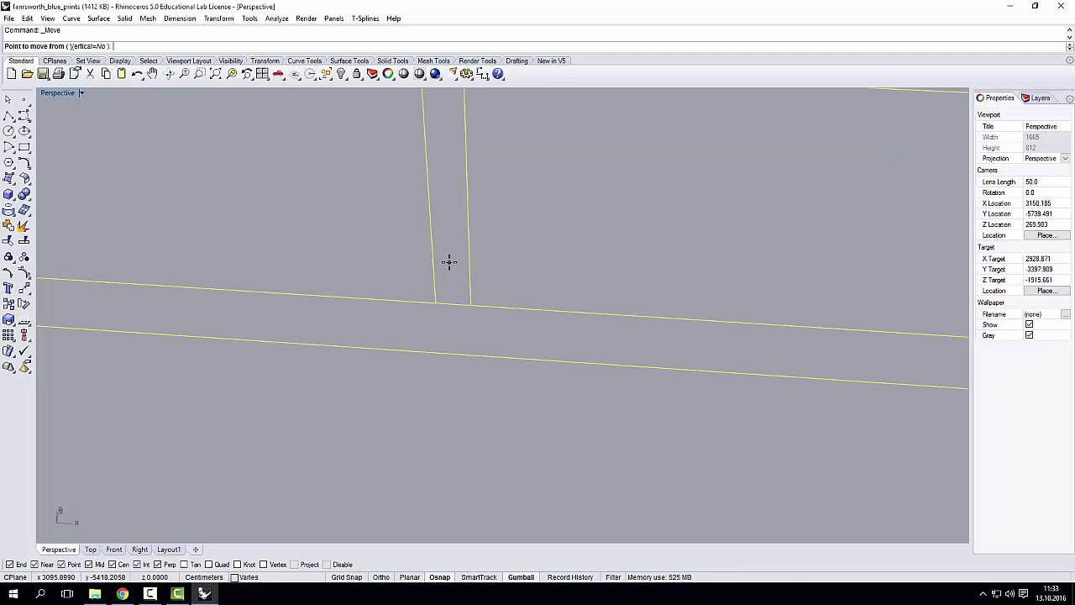
pyautogui.click(451, 304)
# Constrain the move to the x direction with Ortho and align the elevation's end column with the matching column of the plain floor plan
pyautogui.scroll(-10, 450, 328)
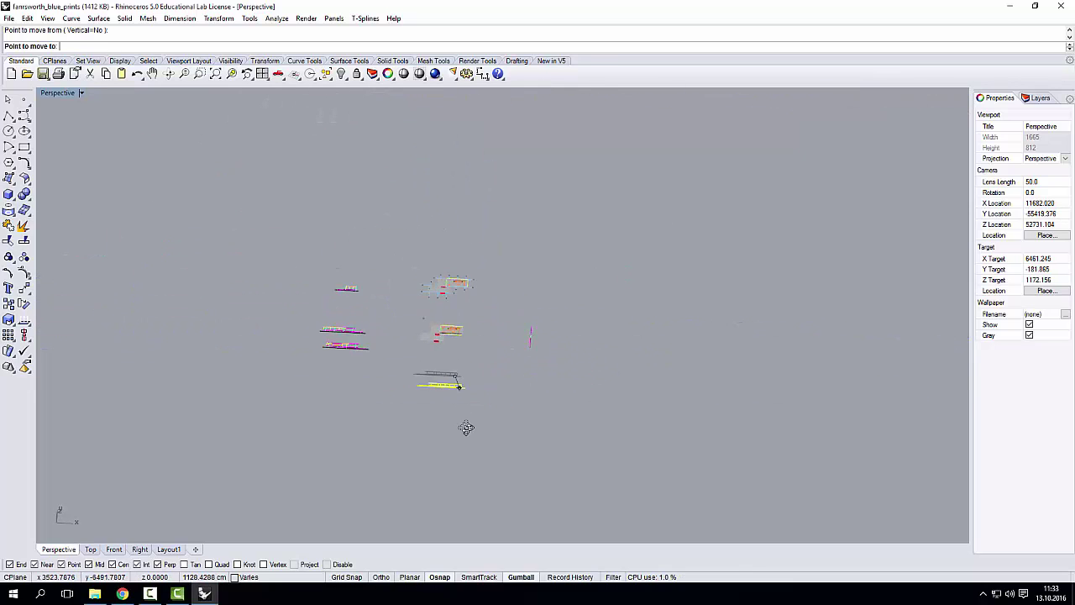
pyautogui.scroll(10, 466, 429)
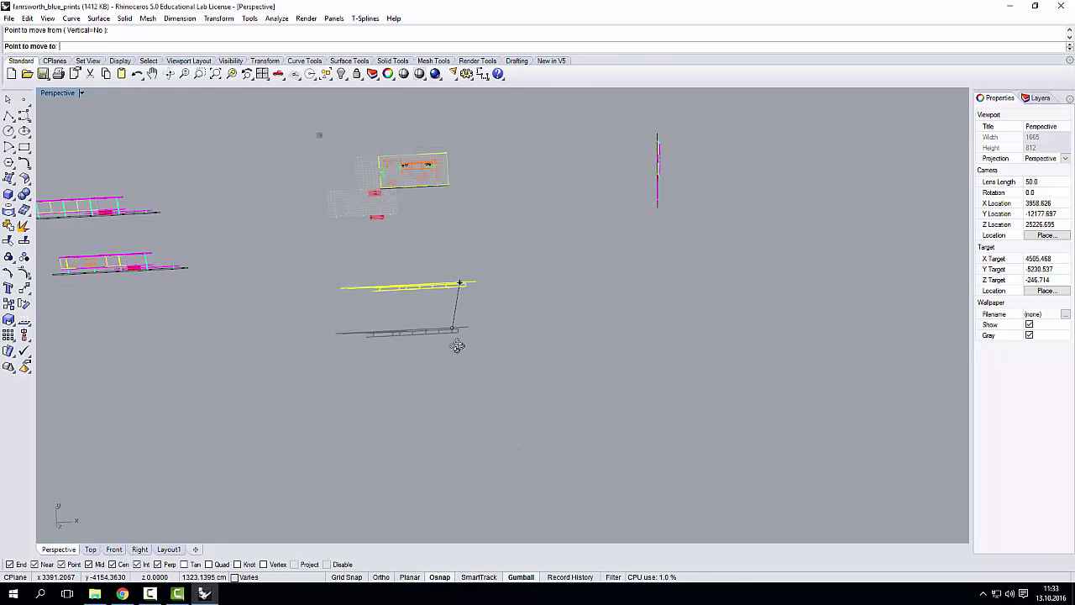
pyautogui.scroll(-2, 300, 343)
pyautogui.scroll(-5, 446, 391)
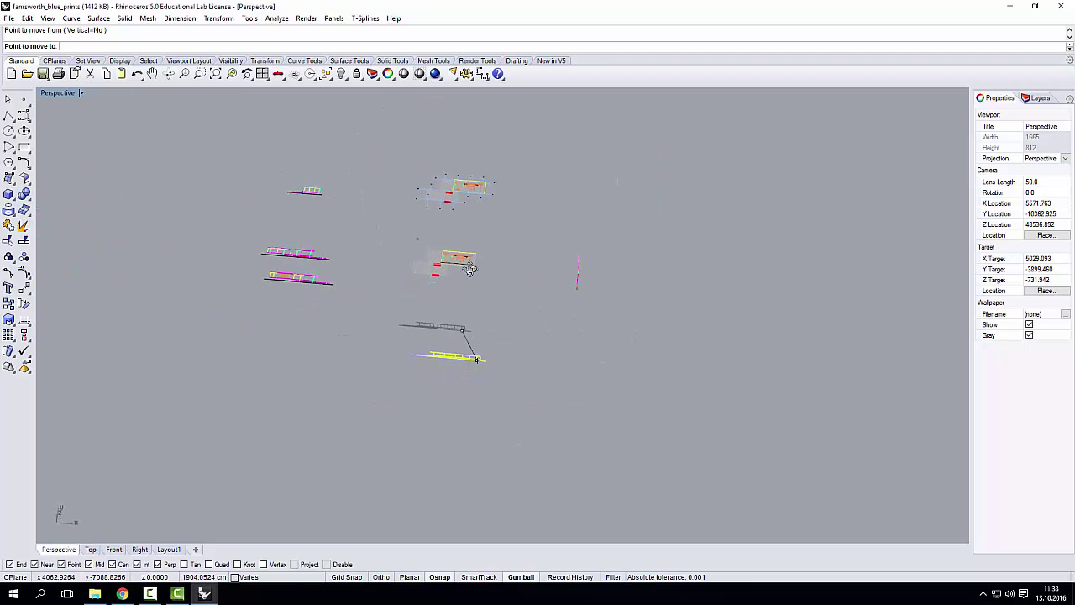
pyautogui.moveTo(471, 269); pyautogui.dragTo(413, 257, button='right')
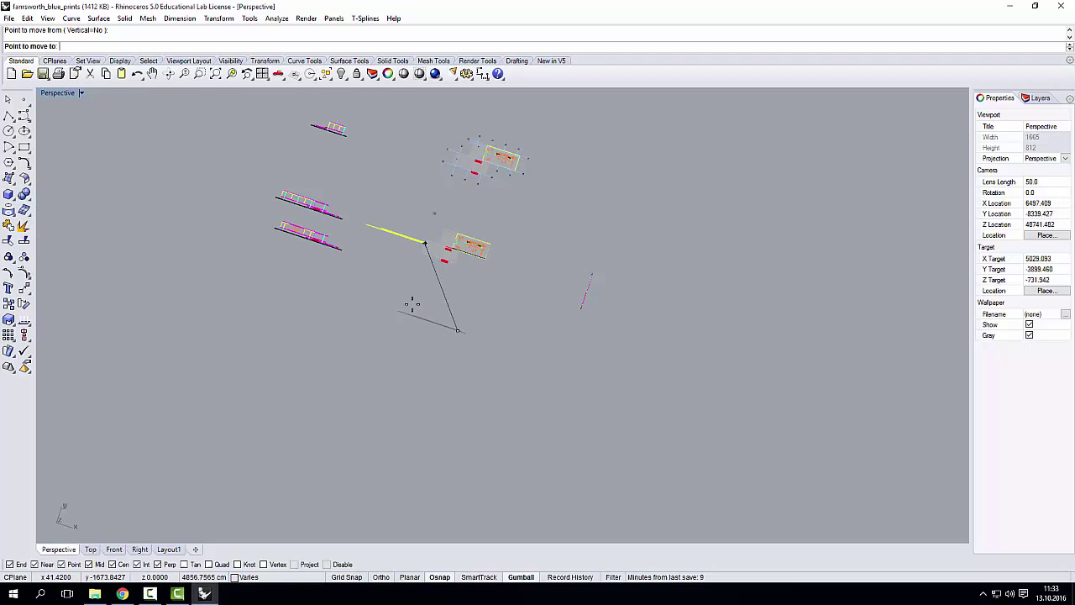
pyautogui.moveTo(462, 340)
pyautogui.mouseDown(button='right')
pyautogui.moveTo(463, 360)
pyautogui.moveTo(455, 324)
pyautogui.mouseUp(button='right')
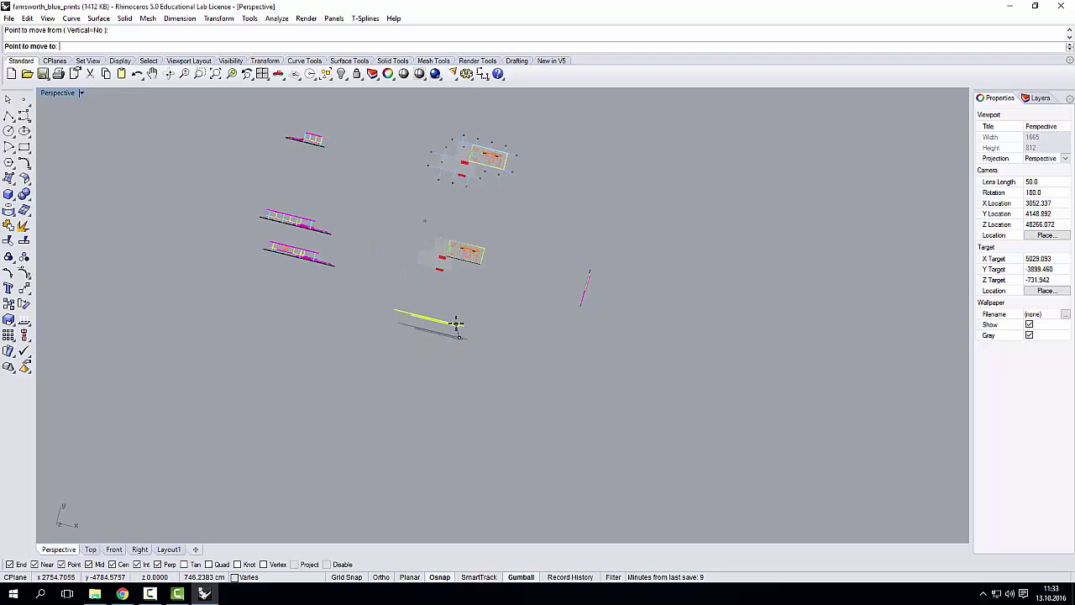
pyautogui.scroll(4, 456, 325)
pyautogui.scroll(-4, 485, 367)
pyautogui.moveTo(379, 376); pyautogui.dragTo(352, 351, button='right')
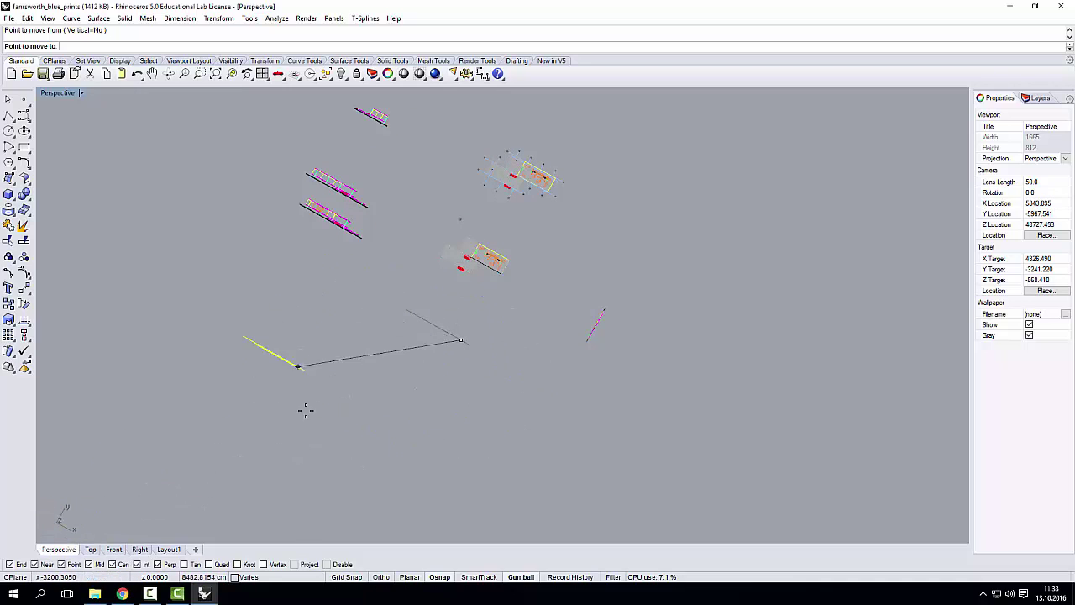
pyautogui.moveTo(554, 367); pyautogui.dragTo(552, 312, button='right')
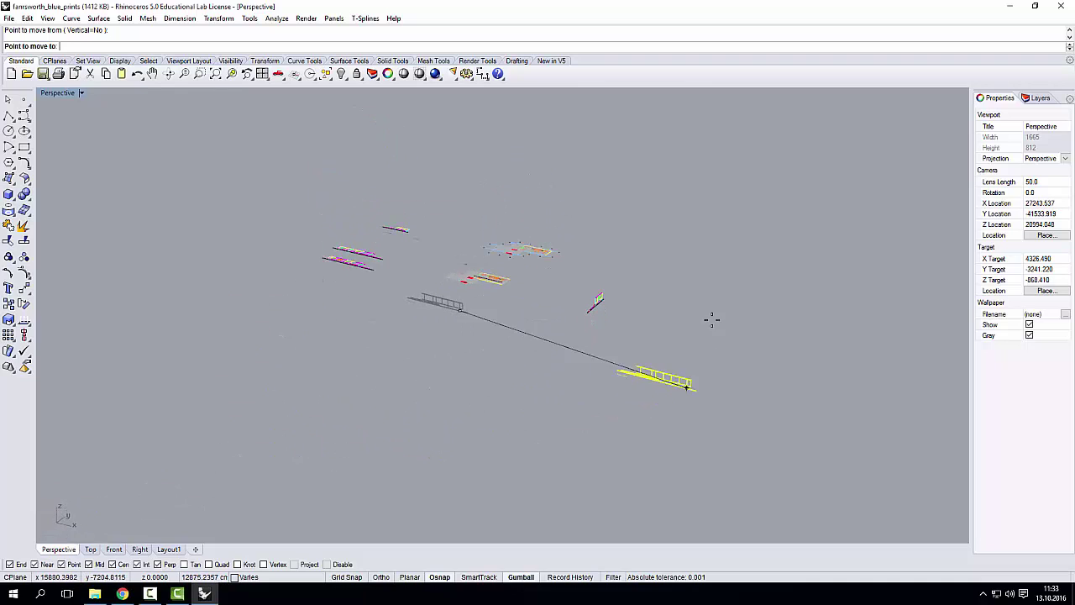
pyautogui.moveTo(712, 319); pyautogui.dragTo(512, 420, button='right')
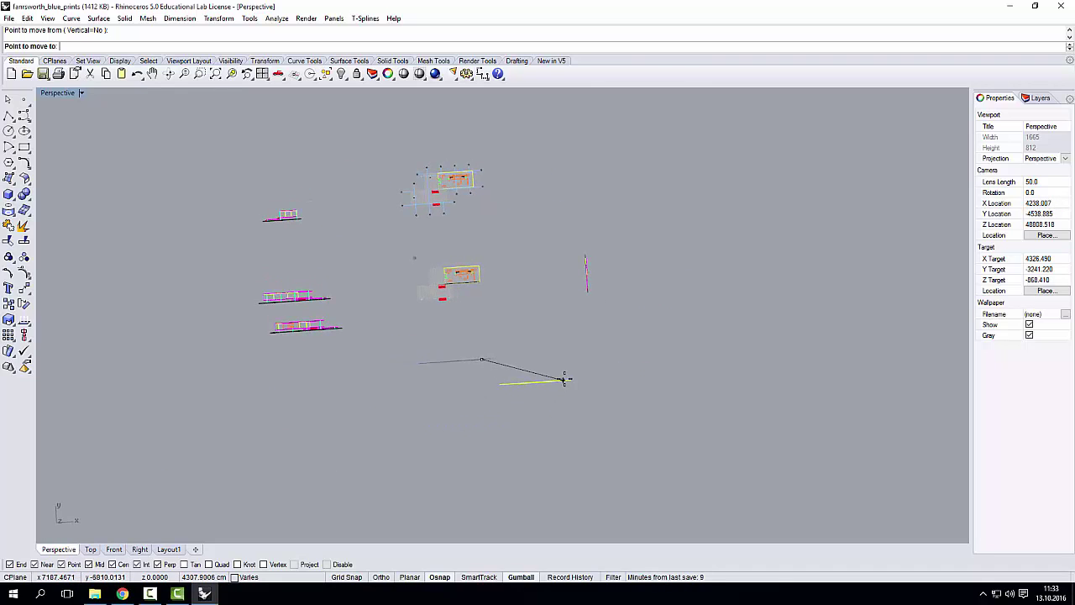
pyautogui.press('F8')
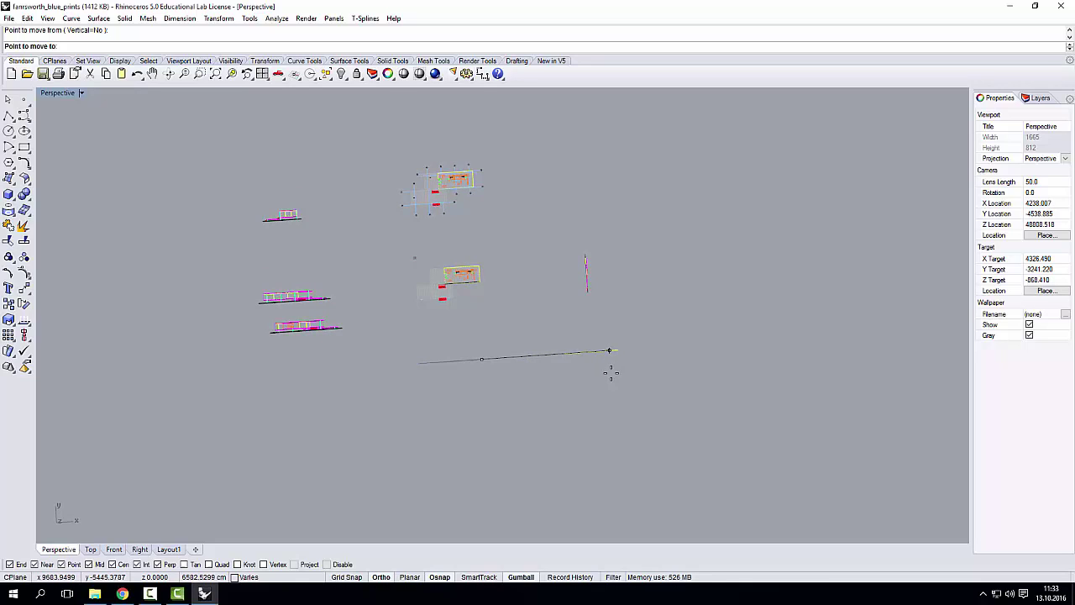
pyautogui.scroll(3, 611, 373)
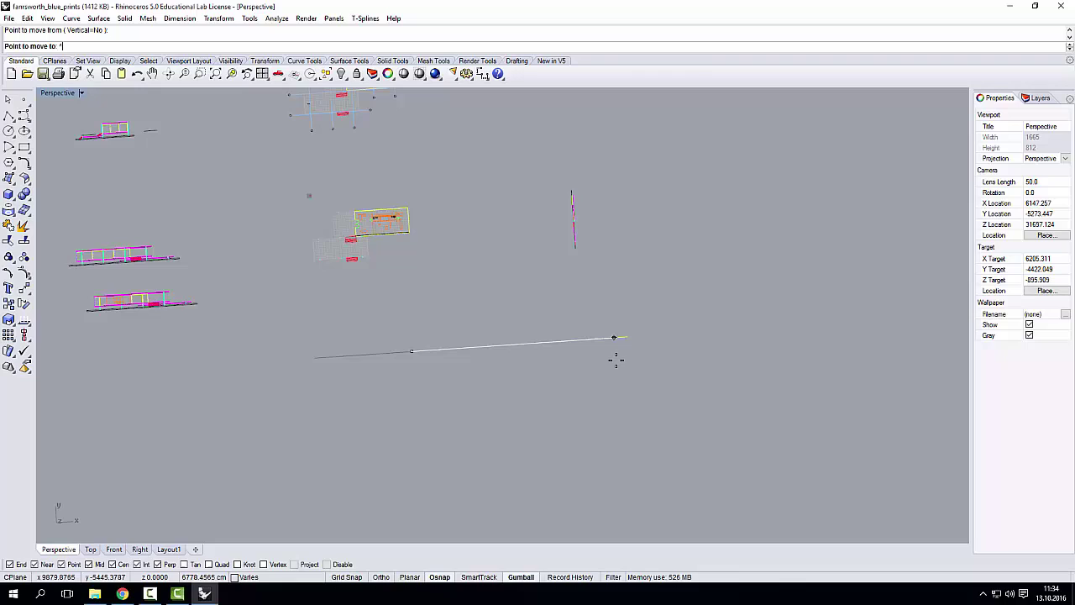
pyautogui.scroll(2, 695, 335)
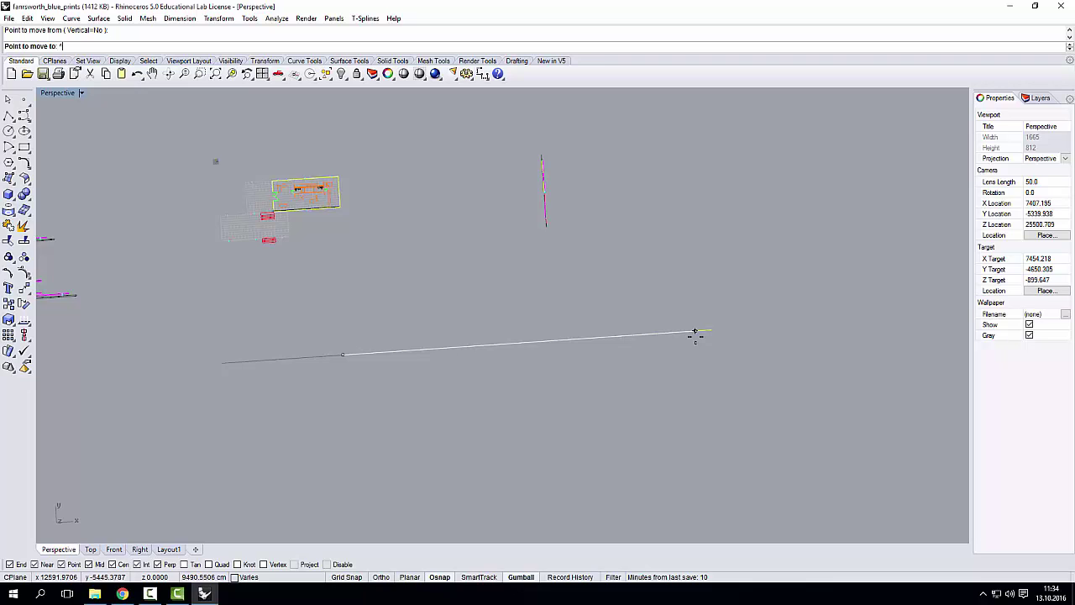
pyautogui.moveTo(697, 333); pyautogui.dragTo(410, 417, button='right')
pyautogui.scroll(20, 359, 286)
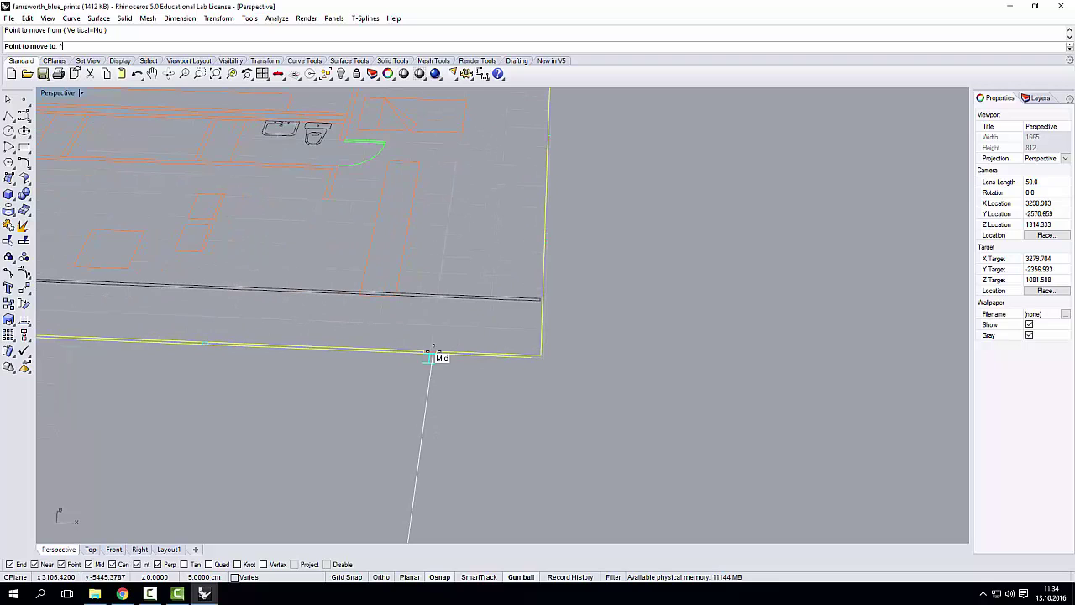
pyautogui.scroll(3, 430, 357)
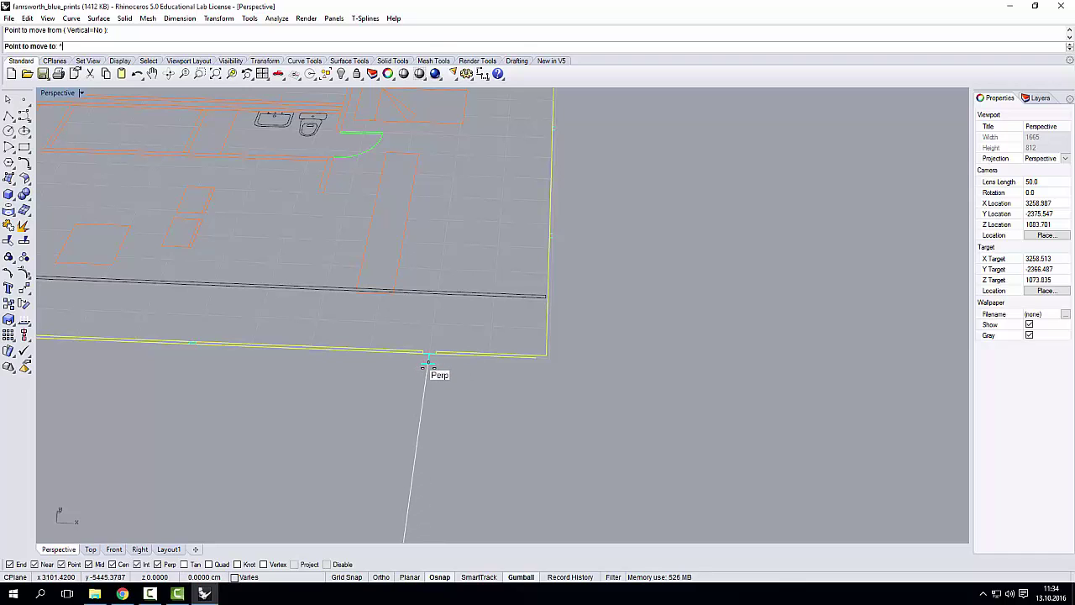
pyautogui.click(430, 372)
# Examine from several angles how the upright north elevation lines up with the plain floor plan
pyautogui.scroll(-10, 488, 365)
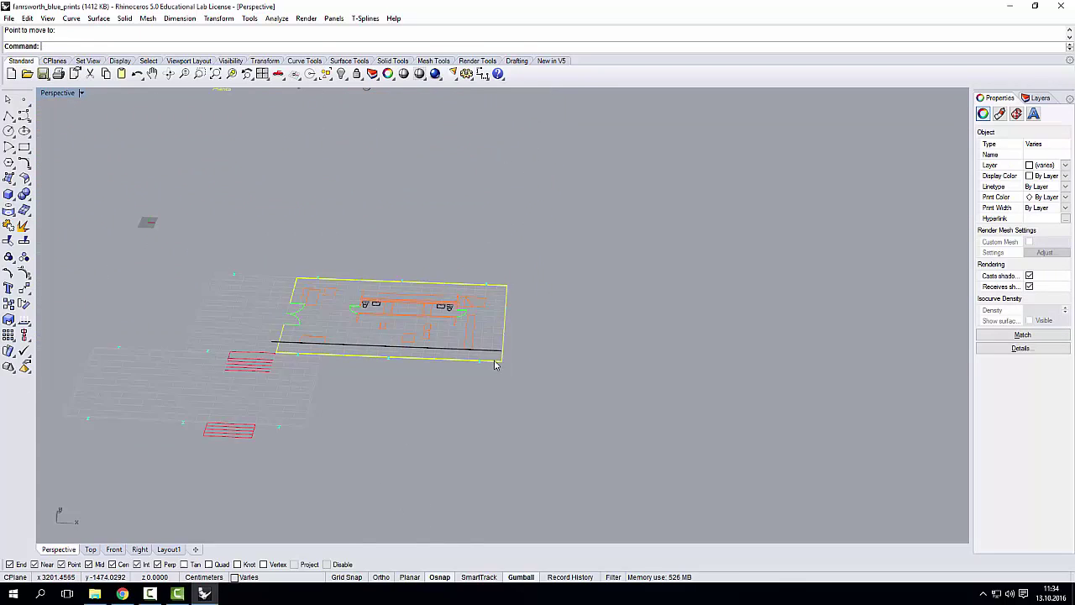
pyautogui.moveTo(499, 345); pyautogui.dragTo(467, 304, button='right')
pyautogui.scroll(8, 466, 403)
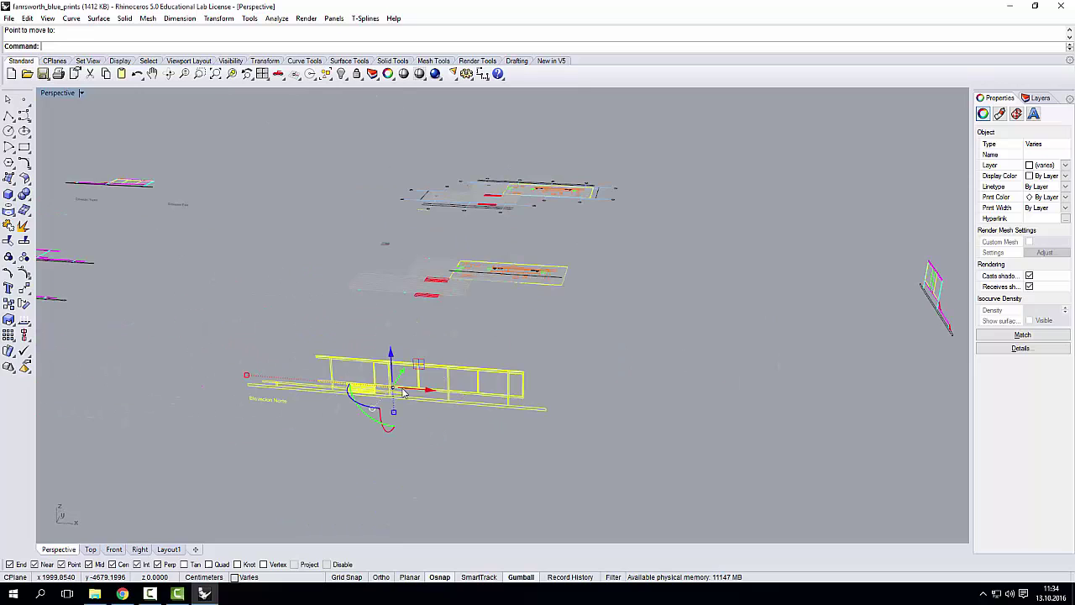
pyautogui.moveTo(367, 354); pyautogui.dragTo(401, 252, button='right')
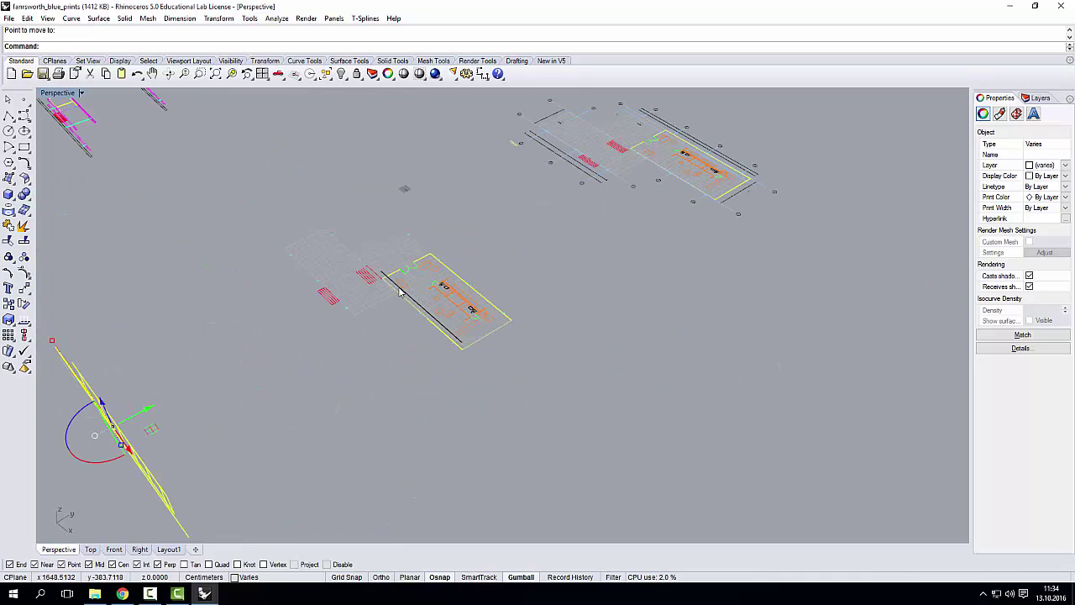
pyautogui.scroll(3, 422, 233)
pyautogui.scroll(-8, 368, 317)
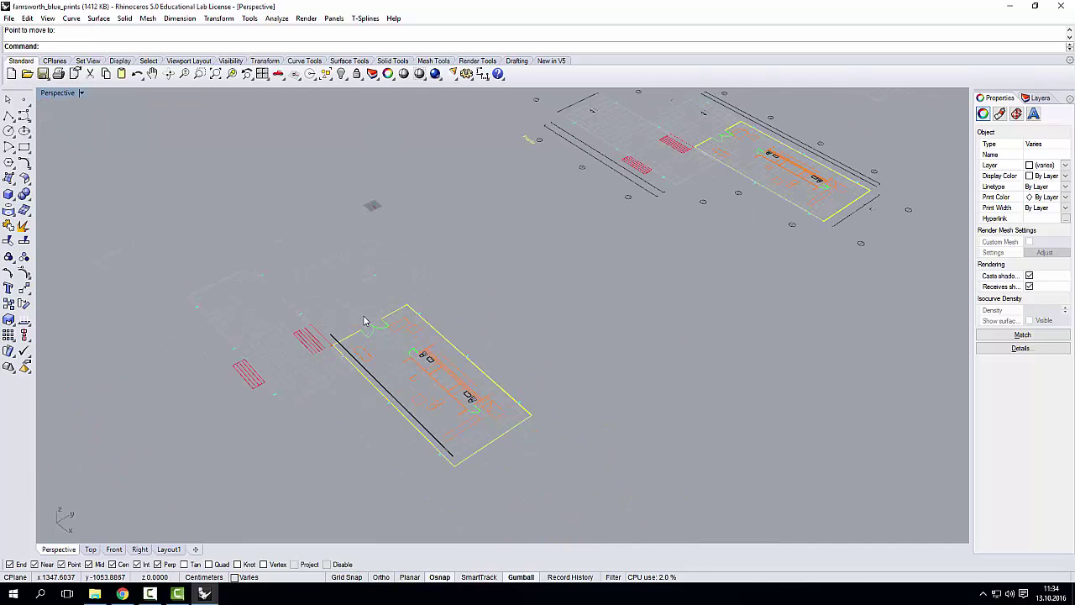
pyautogui.moveTo(373, 326); pyautogui.dragTo(290, 370, button='right')
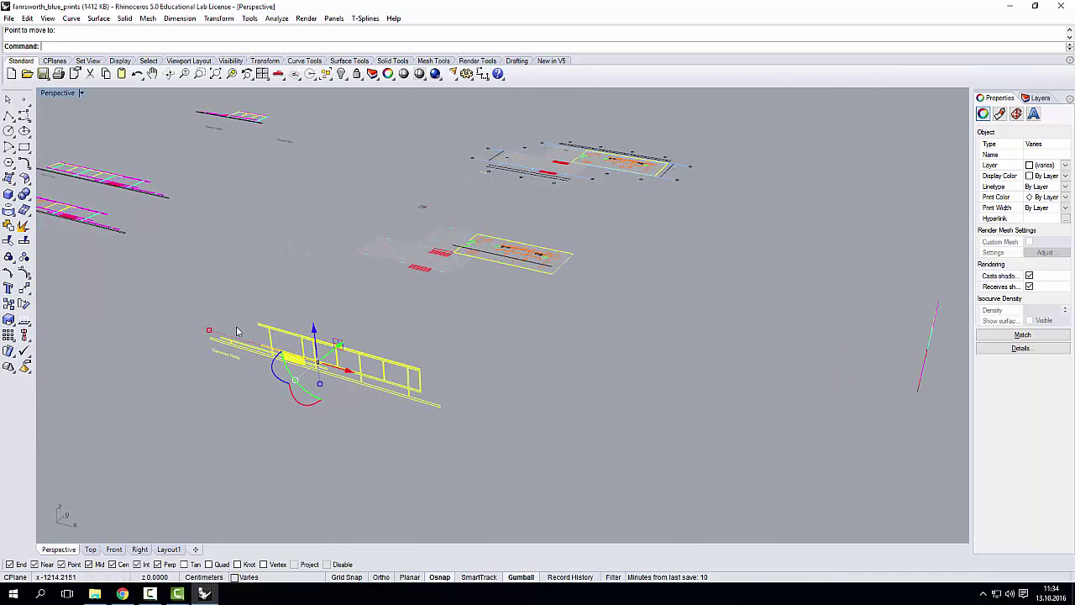
pyautogui.moveTo(433, 335); pyautogui.dragTo(480, 328, button='right')
pyautogui.moveTo(555, 373); pyautogui.dragTo(483, 338, button='right')
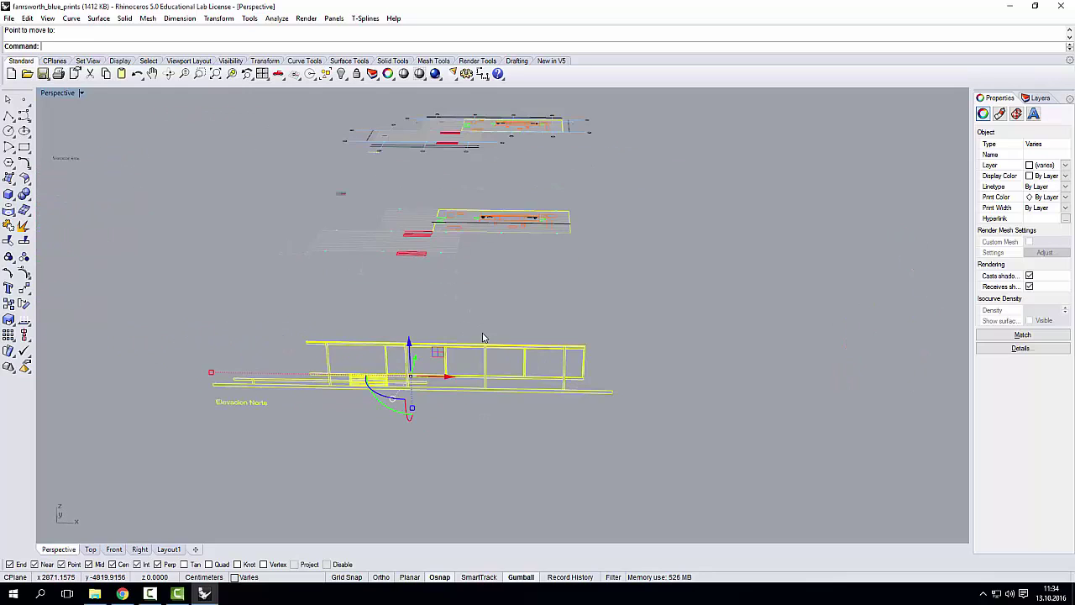
pyautogui.moveTo(479, 287); pyautogui.dragTo(395, 325, button='right')
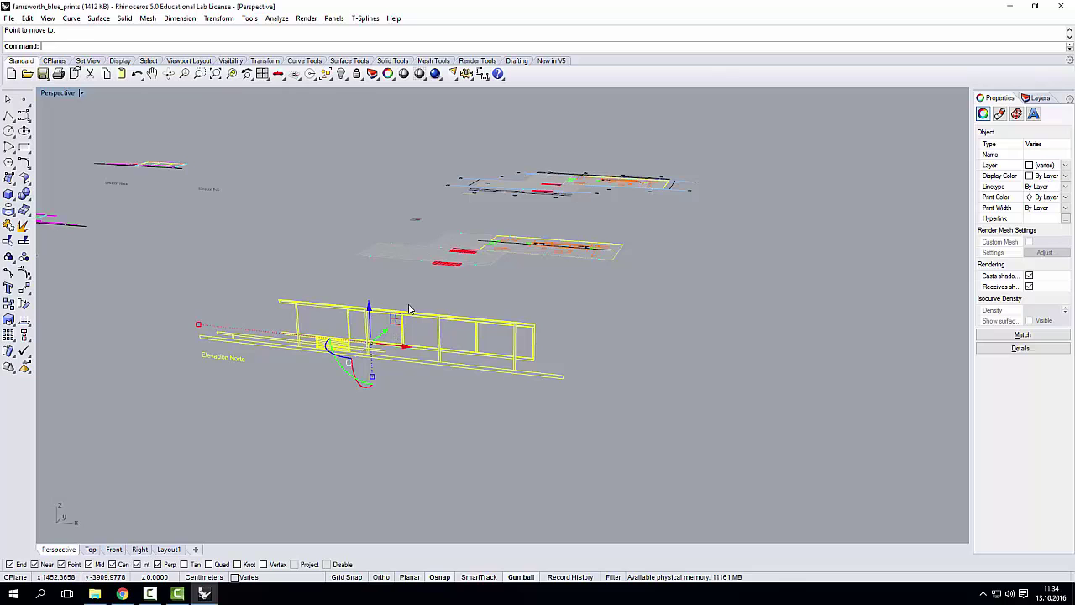
# Examine the stairs and terrace columns of the plain floor plan against the corresponding parts of the north elevation
pyautogui.moveTo(498, 259); pyautogui.dragTo(539, 253, button='right')
pyautogui.scroll(8, 331, 222)
pyautogui.scroll(-5, 332, 281)
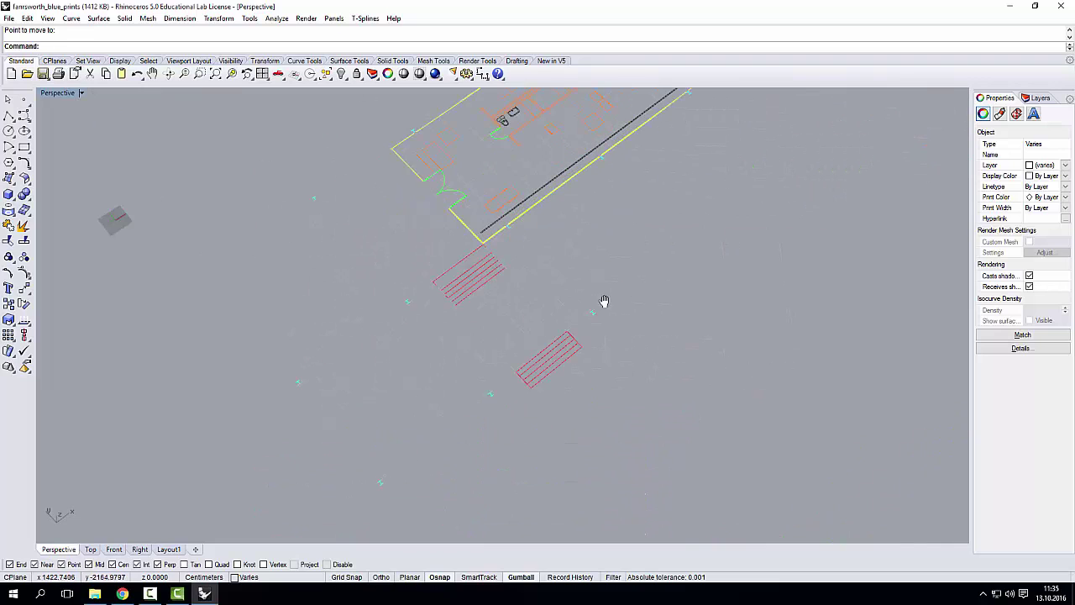
pyautogui.keyDown('shift'); pyautogui.moveTo(604, 301); pyautogui.dragTo(669, 261, button='right'); pyautogui.keyUp('shift')
pyautogui.moveTo(404, 381); pyautogui.dragTo(418, 286, button='right')
pyautogui.scroll(-7, 345, 341)
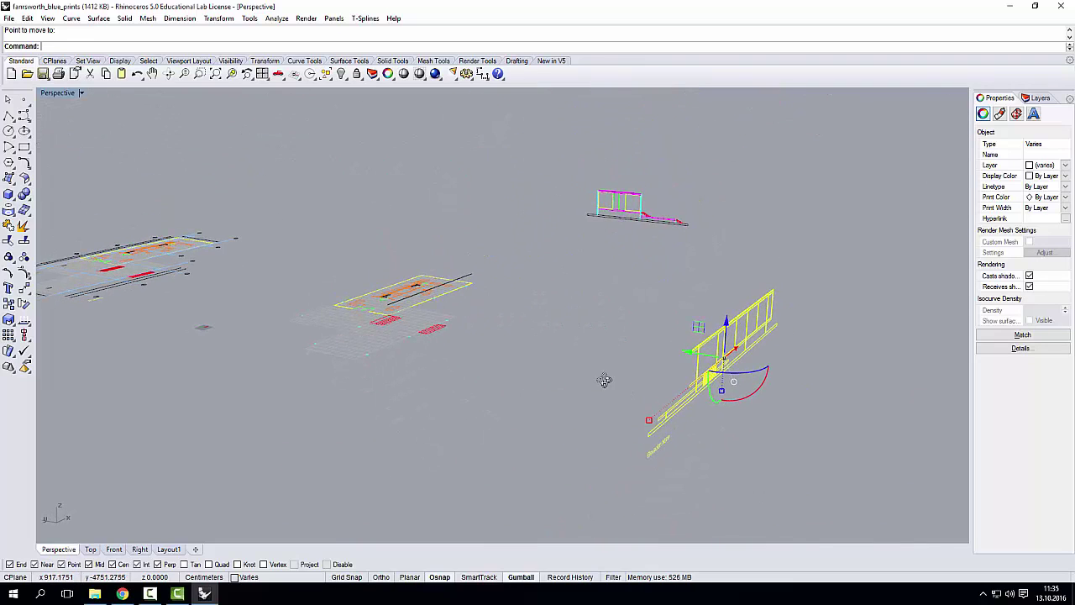
pyautogui.moveTo(604, 381); pyautogui.dragTo(380, 362, button='right')
pyautogui.scroll(7, 360, 322)
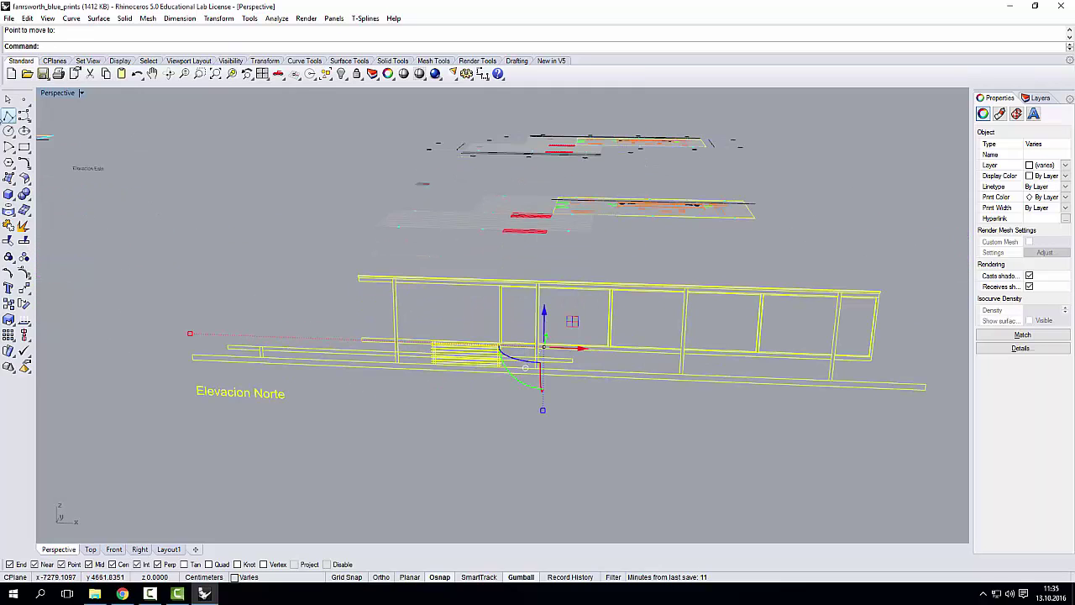
# Draw a single-segment polyline on the ground plane between the plain floor plan and the north elevation, beyond their column end
pyautogui.click(9, 115)
pyautogui.scroll(-10, 491, 277)
pyautogui.moveTo(552, 309); pyautogui.dragTo(518, 360, button='right')
pyautogui.click(631, 315)
pyautogui.click(732, 329)
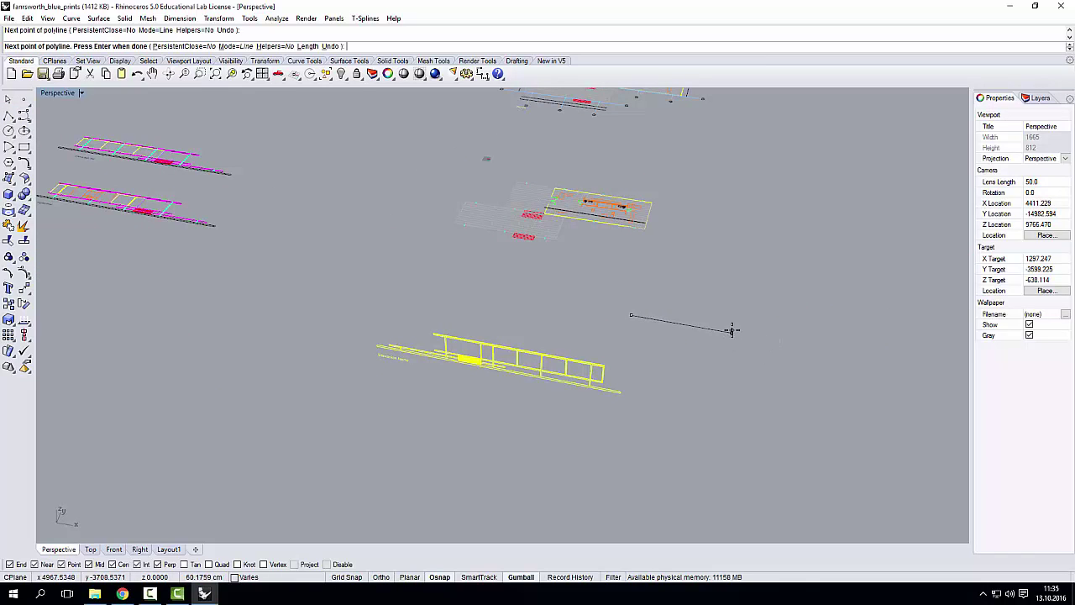
pyautogui.rightClick(732, 329)
pyautogui.moveTo(728, 327); pyautogui.dragTo(652, 354, button='right')
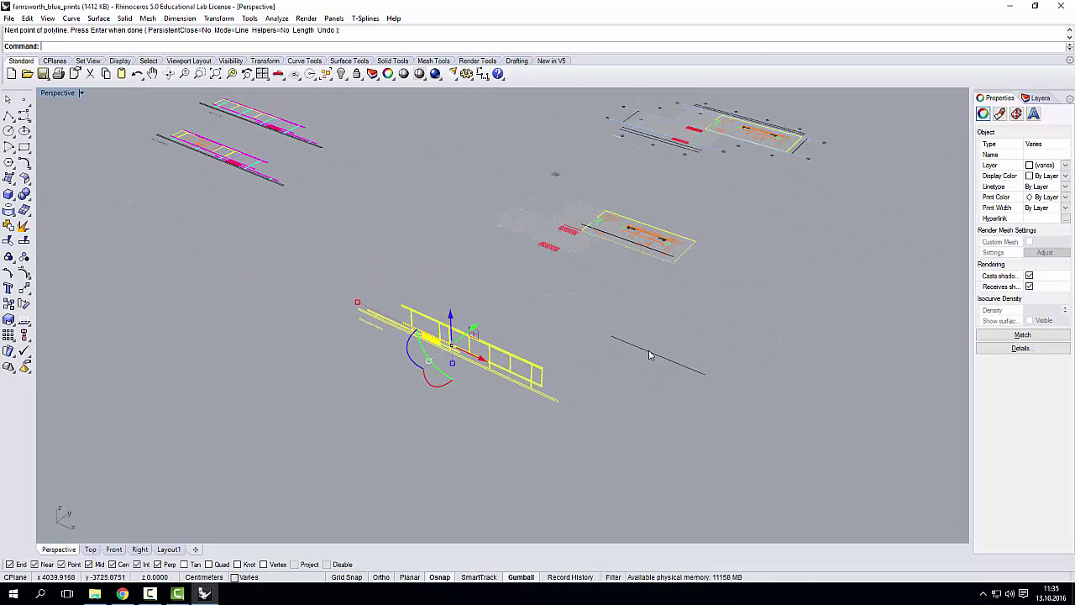
pyautogui.click(650, 355)
pyautogui.moveTo(562, 365); pyautogui.dragTo(531, 336, button='right')
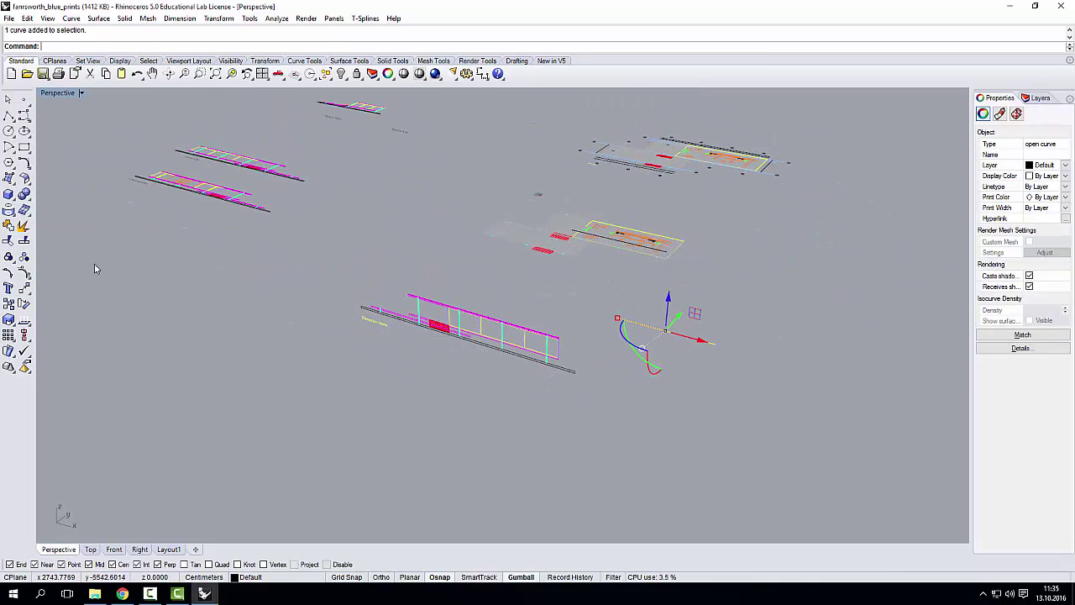
pyautogui.click(23, 289)
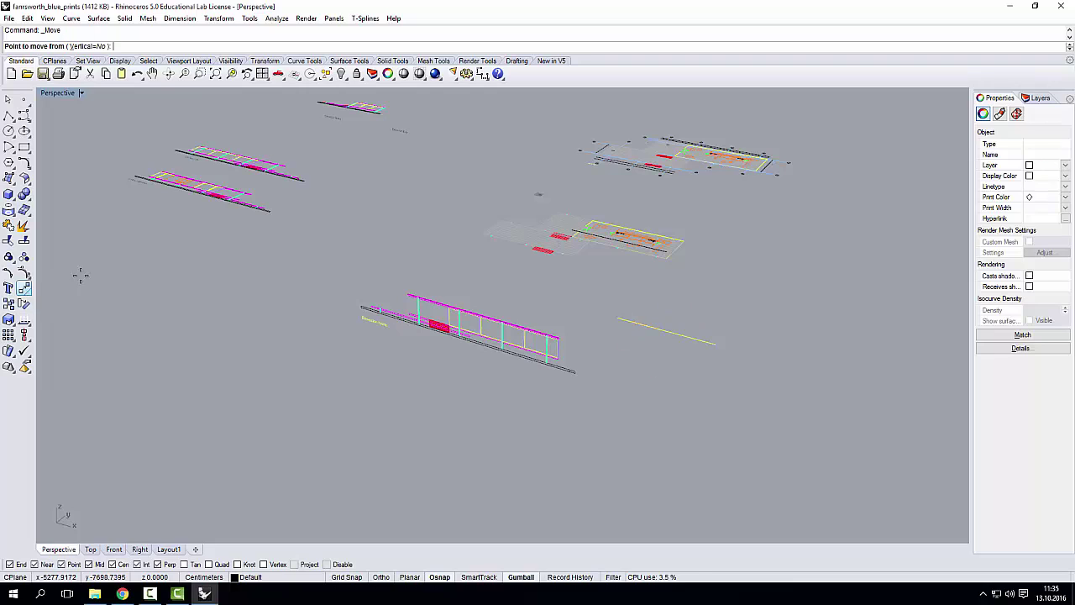
pyautogui.click(93, 47)
pyautogui.scroll(8, 554, 361)
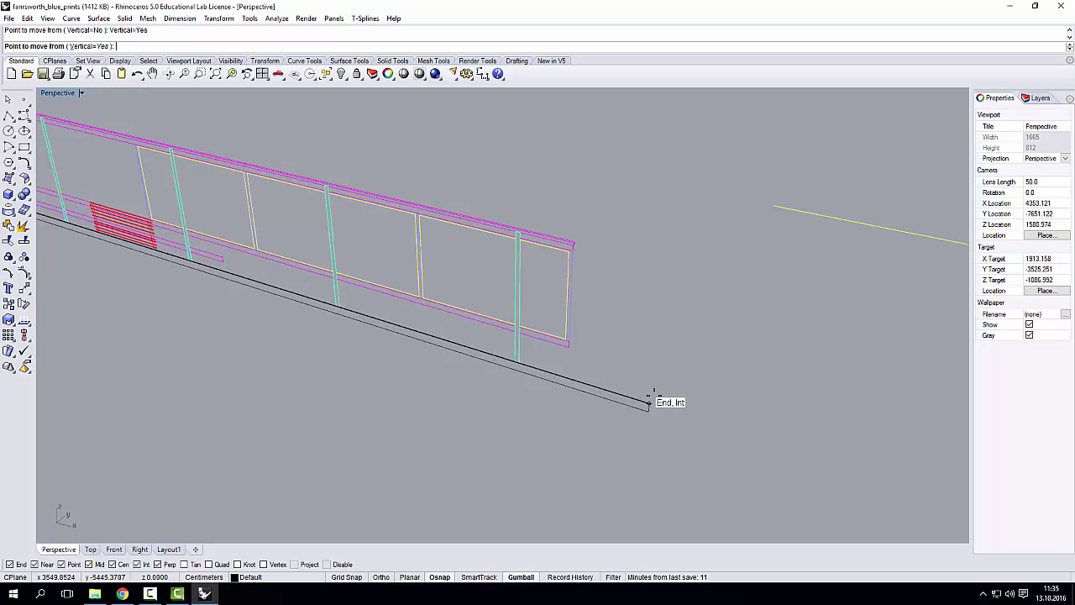
pyautogui.click(649, 402)
pyautogui.scroll(-8, 651, 348)
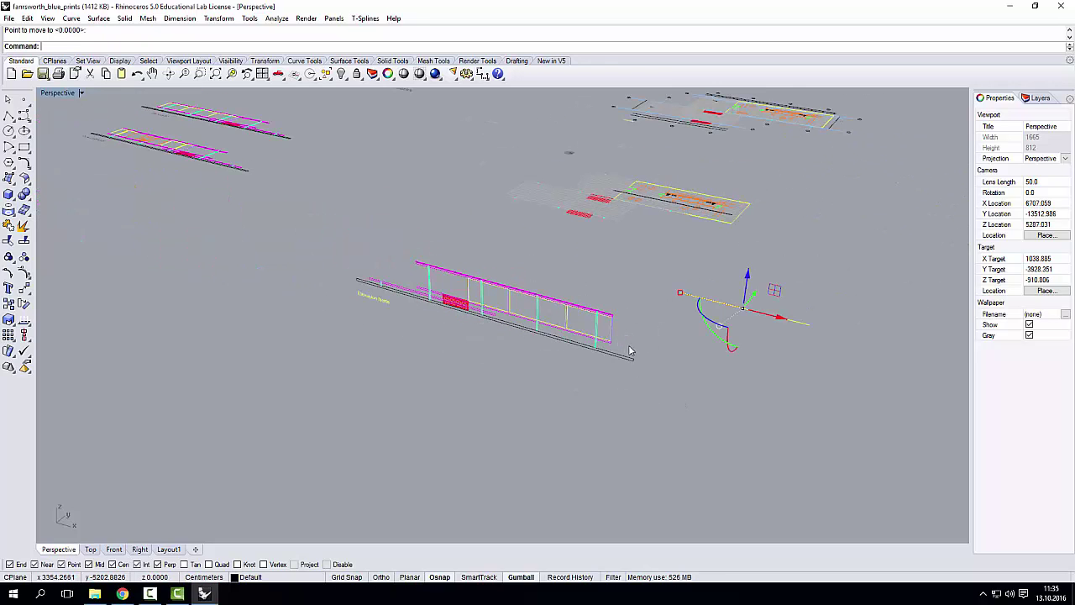
# Move the upright north elevation vertically from its base line's end corner to the ground line's level, and delete that helper line
pyautogui.click(630, 352)
pyautogui.press('Return')
pyautogui.scroll(6, 644, 353)
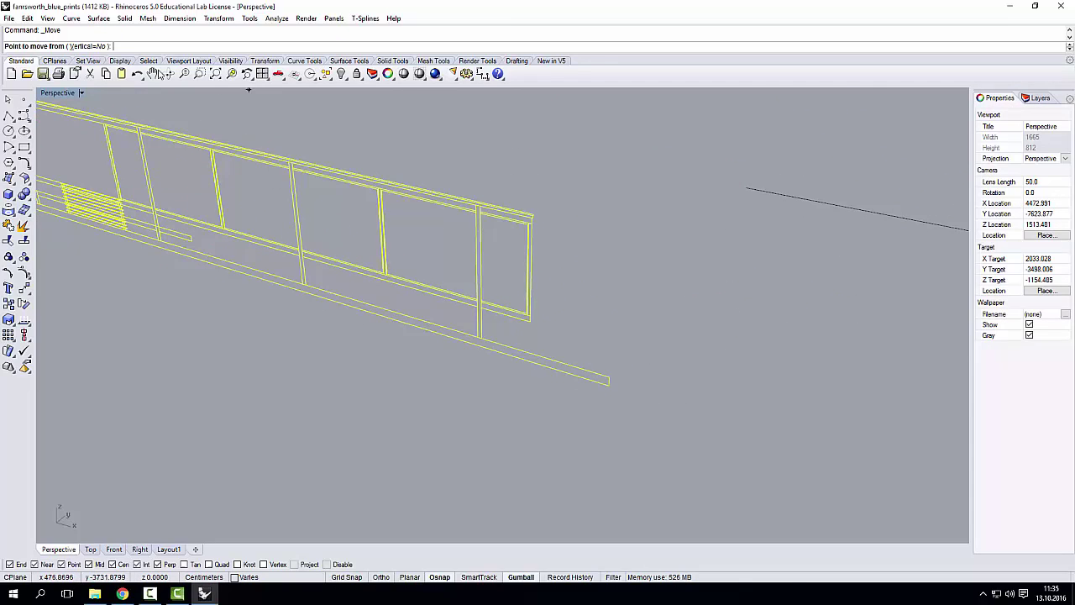
pyautogui.click(89, 46)
pyautogui.click(609, 379)
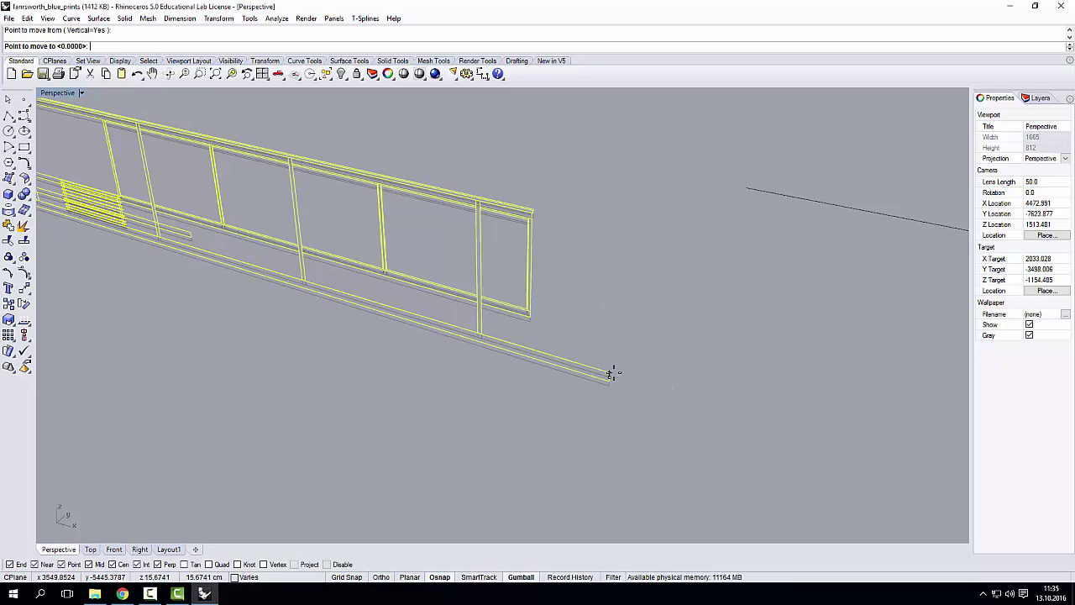
pyautogui.scroll(-6, 609, 378)
pyautogui.scroll(5, 622, 355)
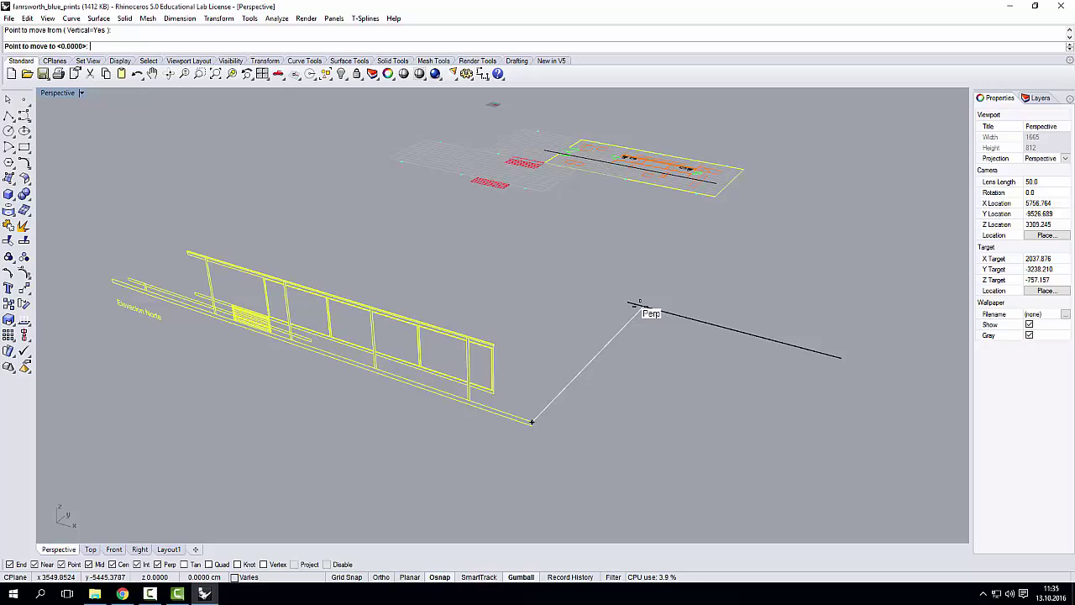
pyautogui.click(640, 305)
pyautogui.press('Escape')
pyautogui.click(642, 306)
pyautogui.press('Delete')
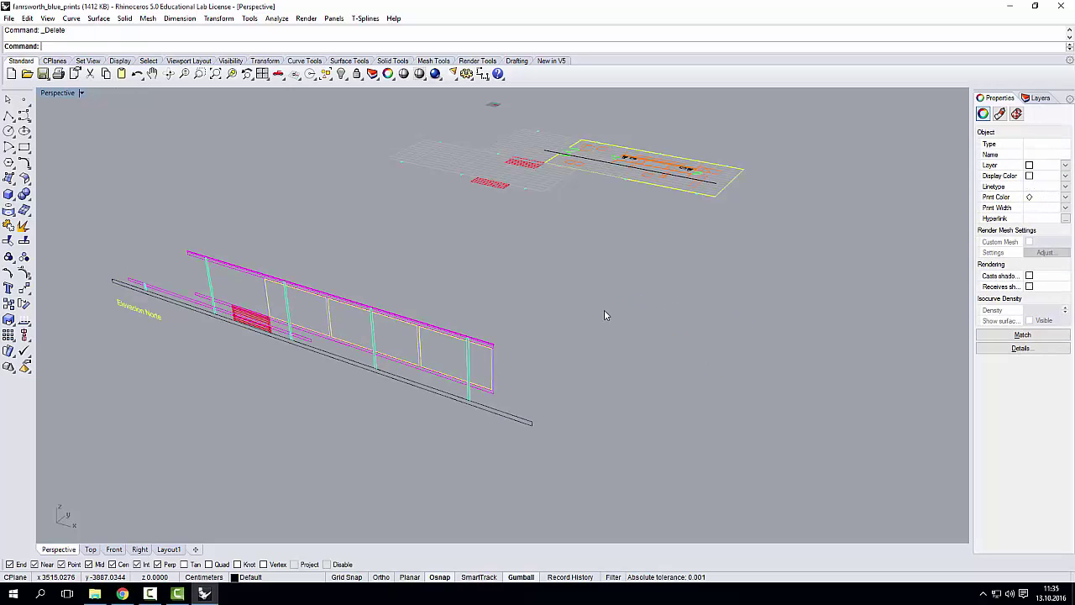
# Start a box on the plain floor plan, snapping its base to two opposite corners of the terrace outline
pyautogui.moveTo(604, 315); pyautogui.dragTo(458, 259, button='right')
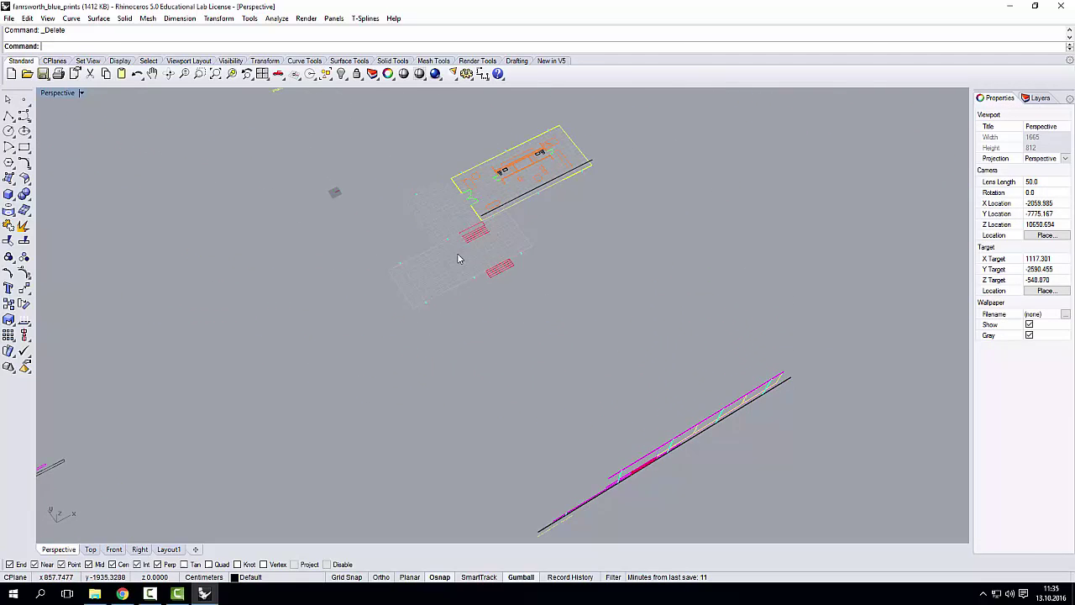
pyautogui.scroll(10, 458, 259)
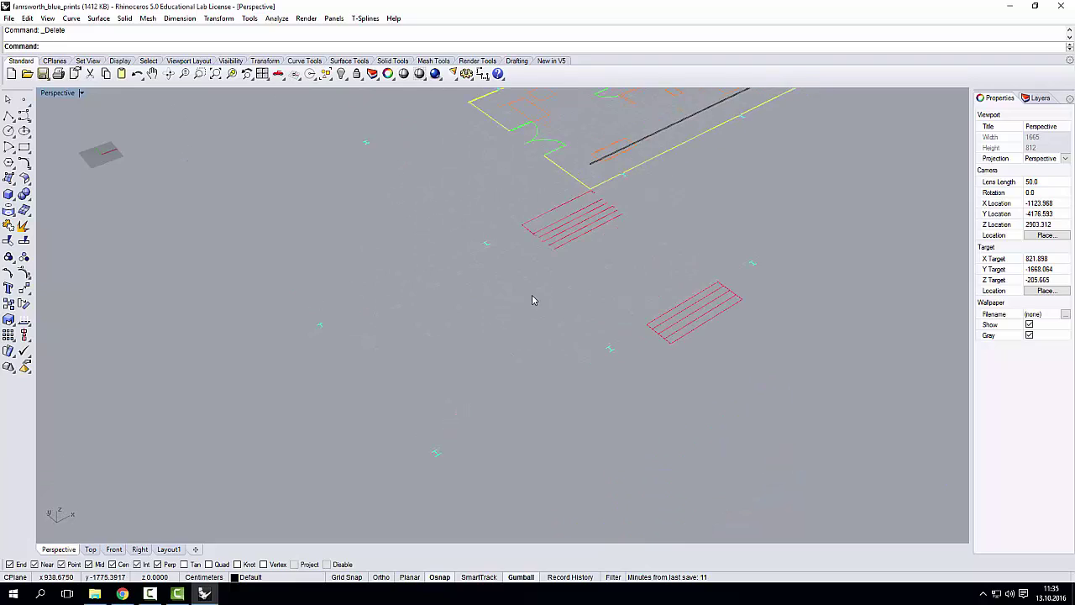
pyautogui.moveTo(532, 300); pyautogui.dragTo(548, 280, button='right')
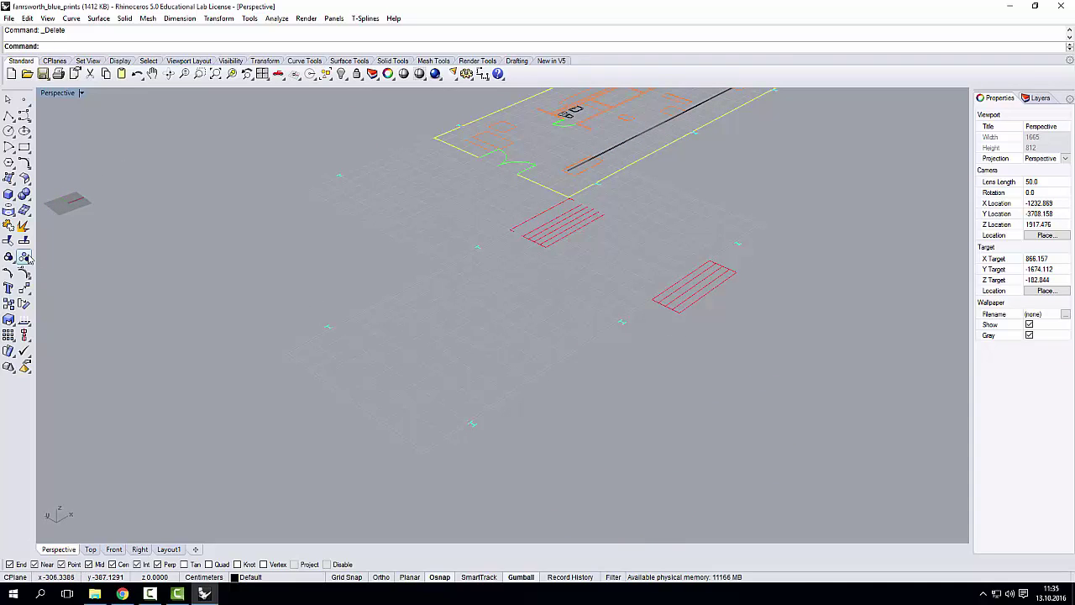
pyautogui.click(8, 194)
pyautogui.scroll(4, 269, 369)
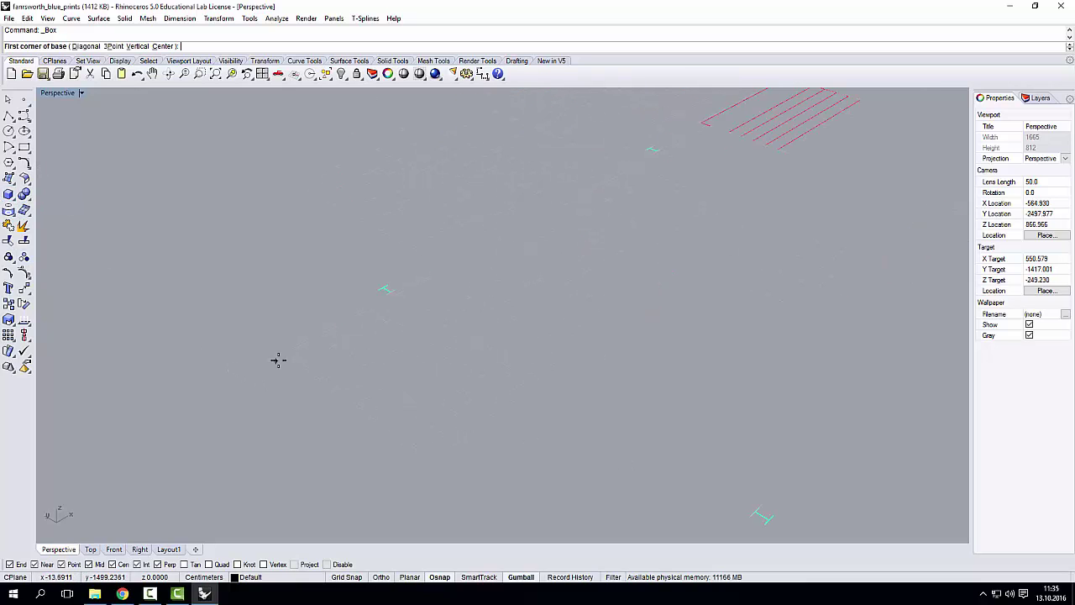
pyautogui.click(295, 344)
pyautogui.scroll(-5, 235, 360)
pyautogui.scroll(4, 533, 299)
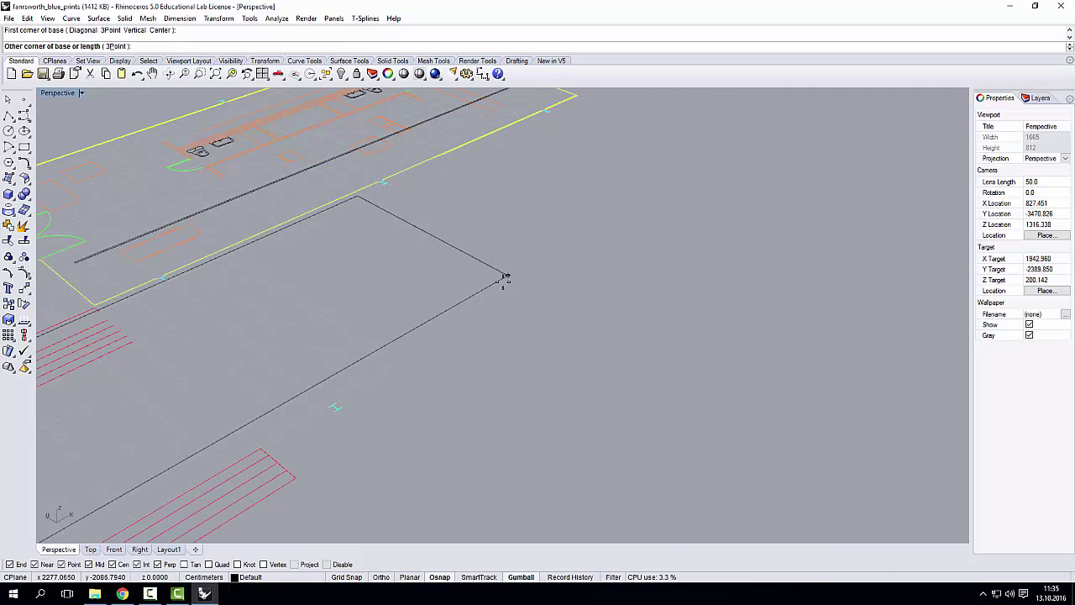
pyautogui.click(326, 425)
# Set the box's height by snapping to the upper edge of the terrace slab in the north elevation
pyautogui.scroll(-6, 519, 242)
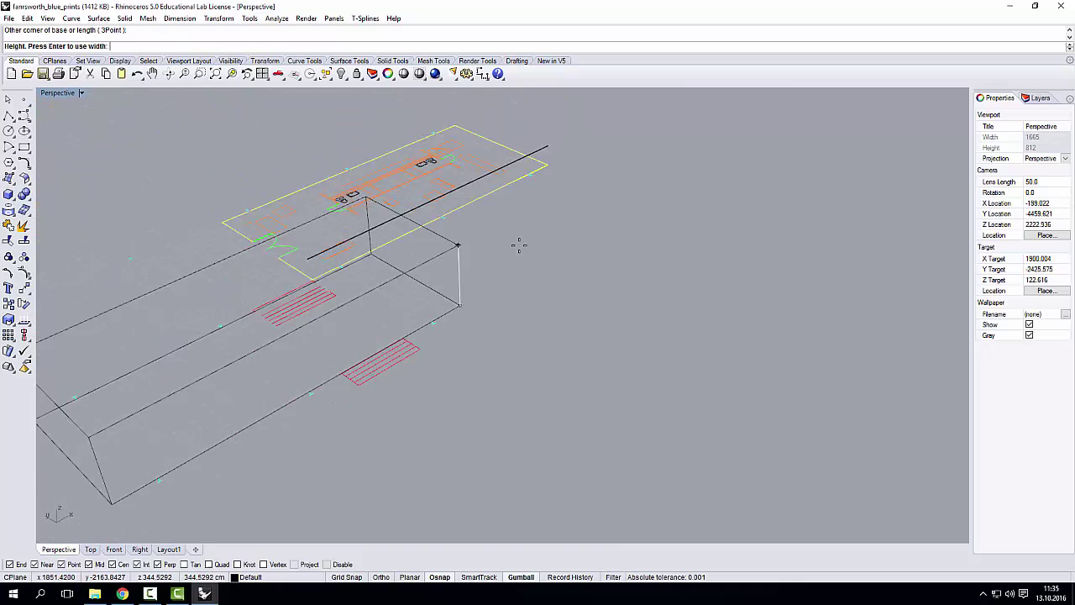
pyautogui.scroll(2, 590, 377)
pyautogui.scroll(6, 557, 402)
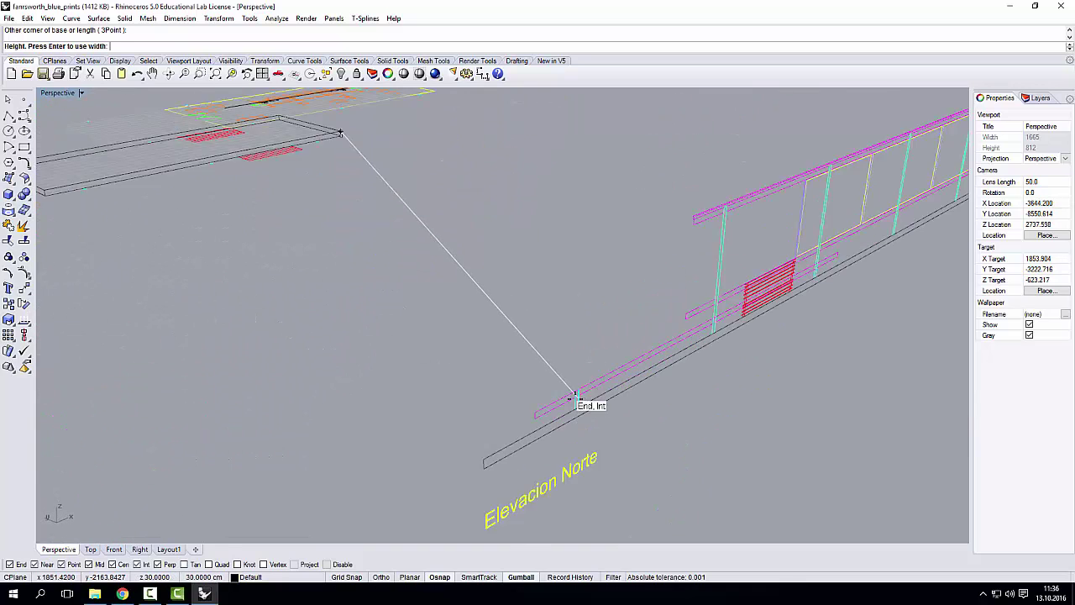
pyautogui.click(511, 430)
pyautogui.scroll(-8, 630, 406)
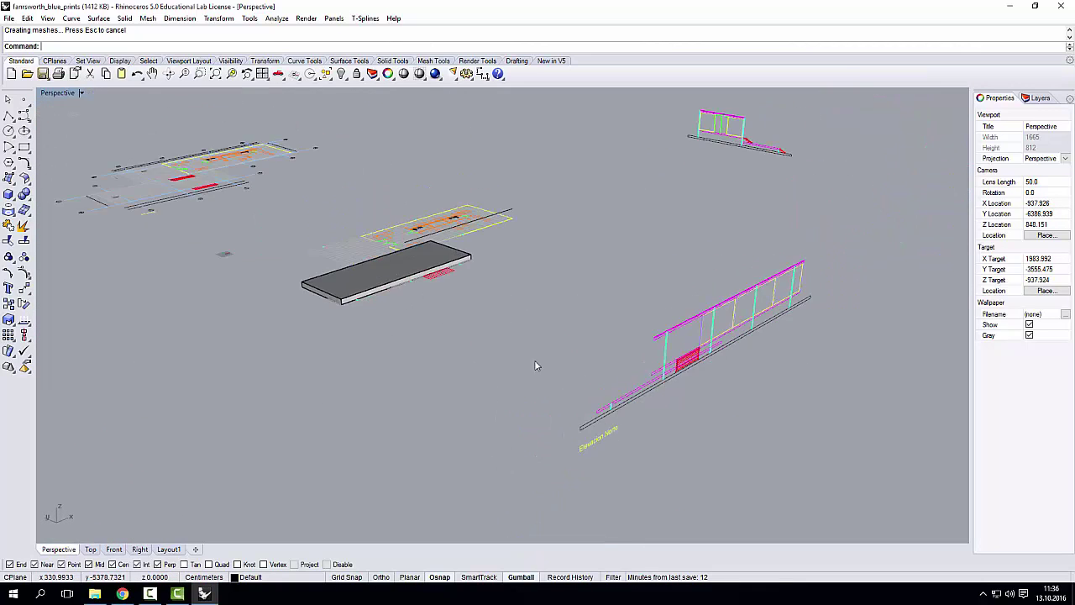
# Examine the terrace box from low angles, comparing its thickness with the terrace slab in the north elevation
pyautogui.moveTo(535, 364); pyautogui.dragTo(391, 267, button='right')
pyautogui.scroll(8, 357, 280)
pyautogui.scroll(2, 305, 268)
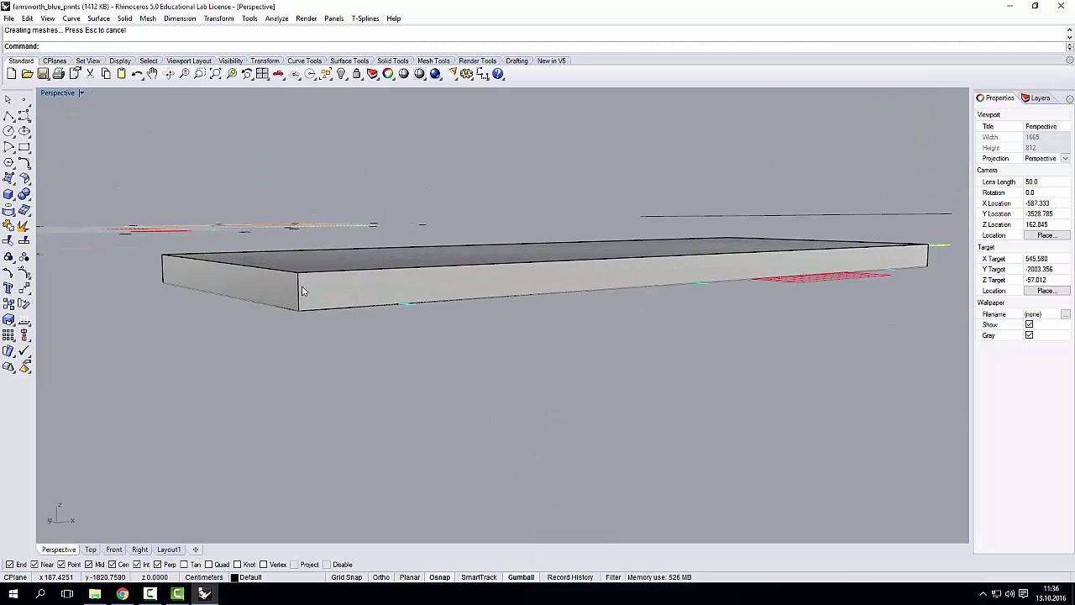
pyautogui.keyDown('shift'); pyautogui.moveTo(301, 286); pyautogui.dragTo(314, 318, button='right'); pyautogui.keyUp('shift')
pyautogui.scroll(-4, 318, 314)
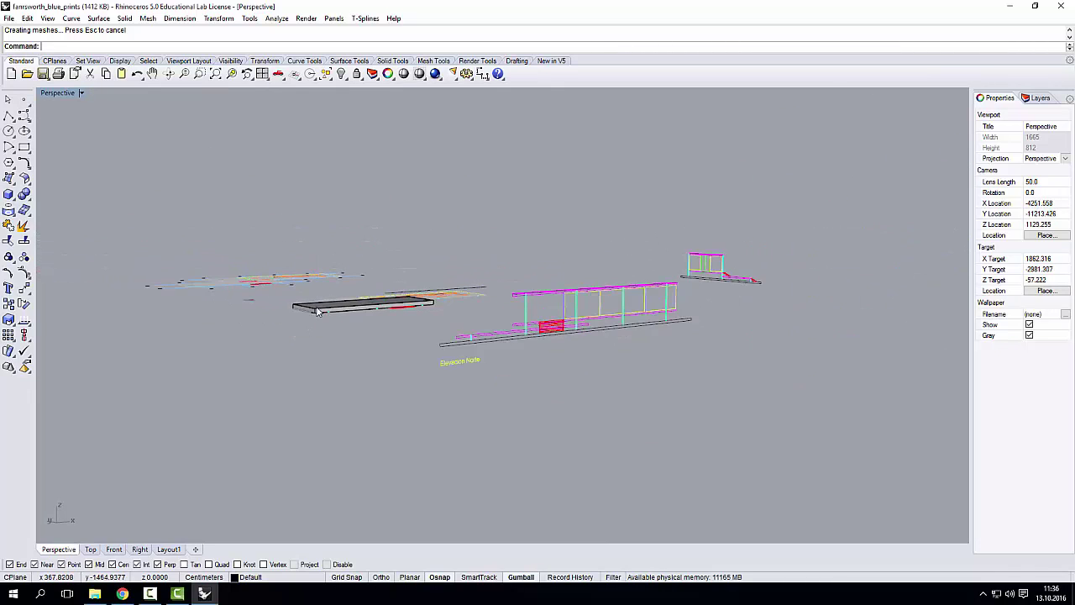
pyautogui.scroll(3, 464, 341)
pyautogui.scroll(-5, 463, 337)
pyautogui.scroll(8, 271, 300)
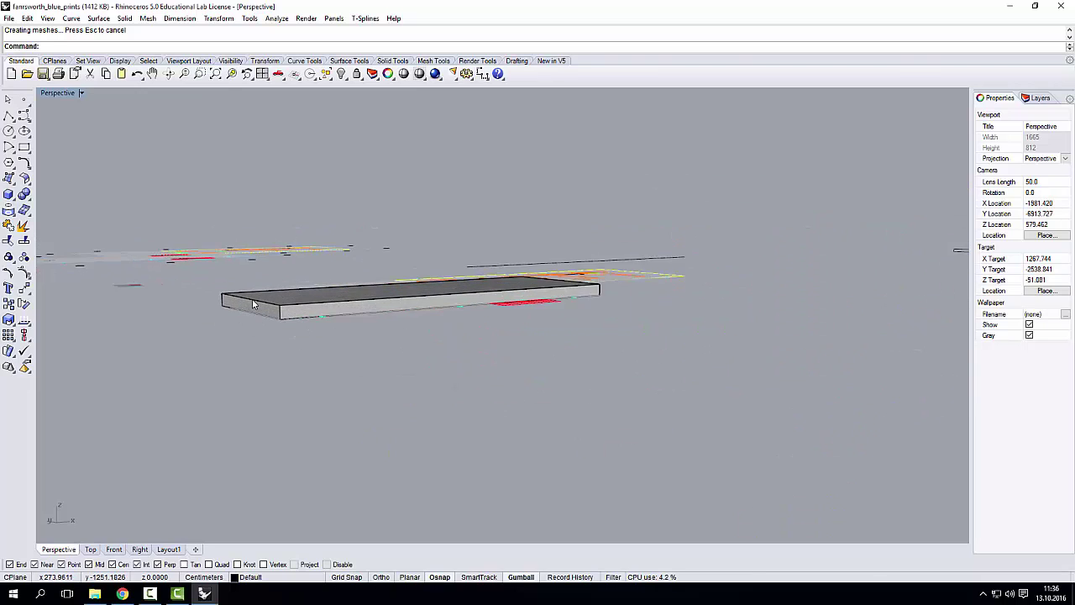
pyautogui.keyDown('shift'); pyautogui.moveTo(271, 299); pyautogui.dragTo(340, 353, button='right'); pyautogui.keyUp('shift')
pyautogui.scroll(2, 273, 319)
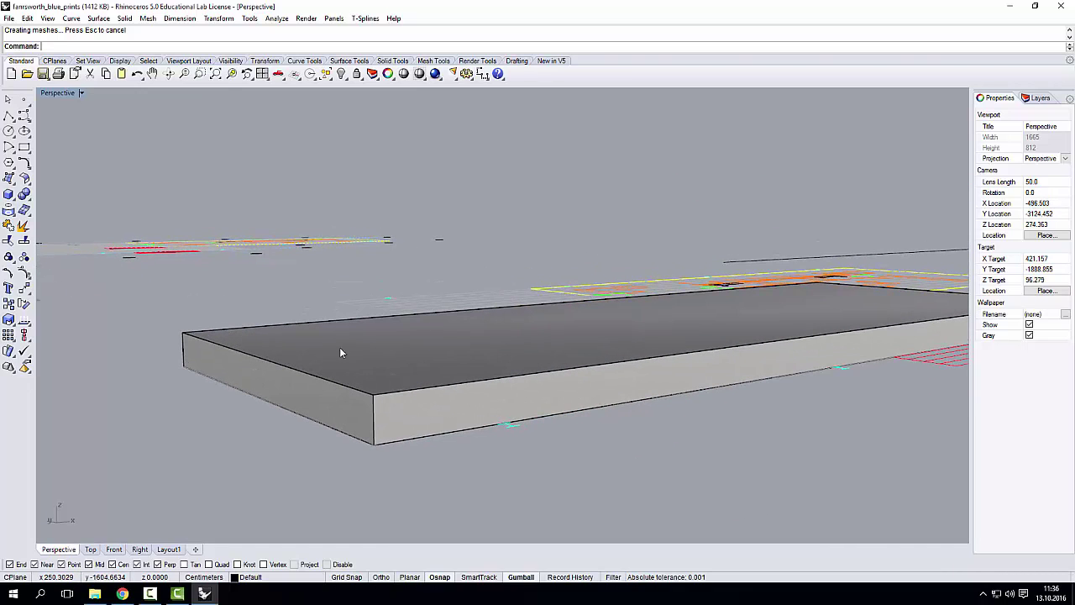
# Thin the terrace box with Scale1D from its top corner, referencing the bottom corner and snapping to the slab's lower edge in the north elevation
pyautogui.click(207, 346)
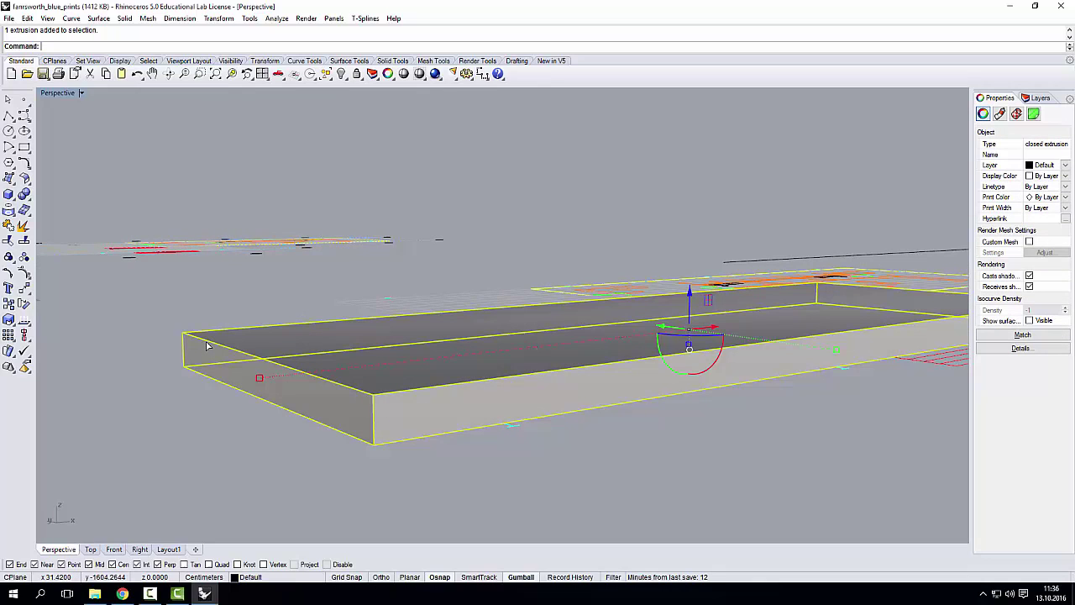
pyautogui.write('ca')
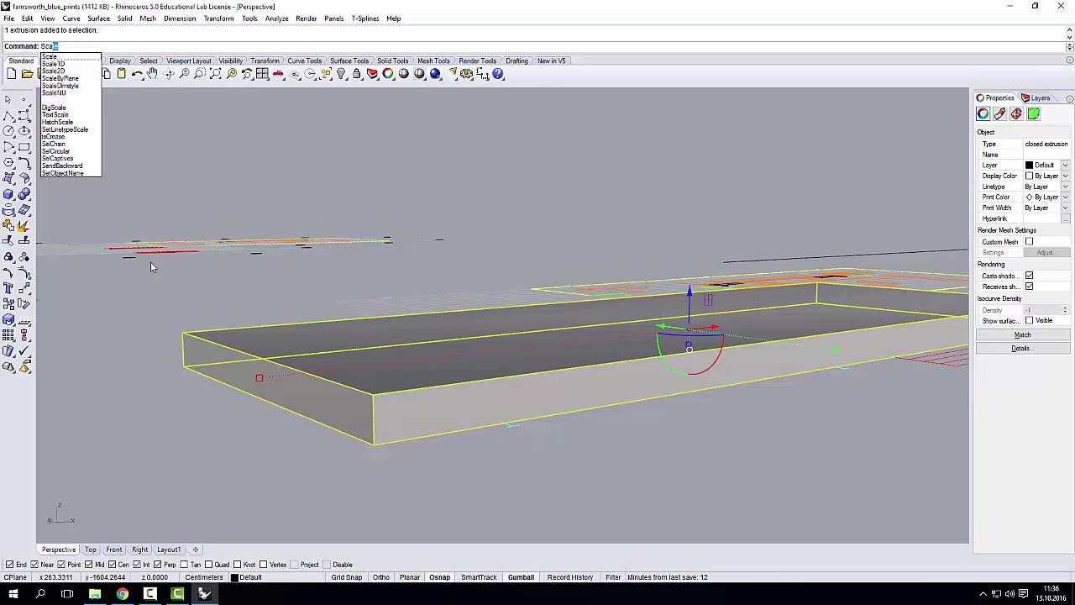
pyautogui.write('le1D')
pyautogui.press('Return')
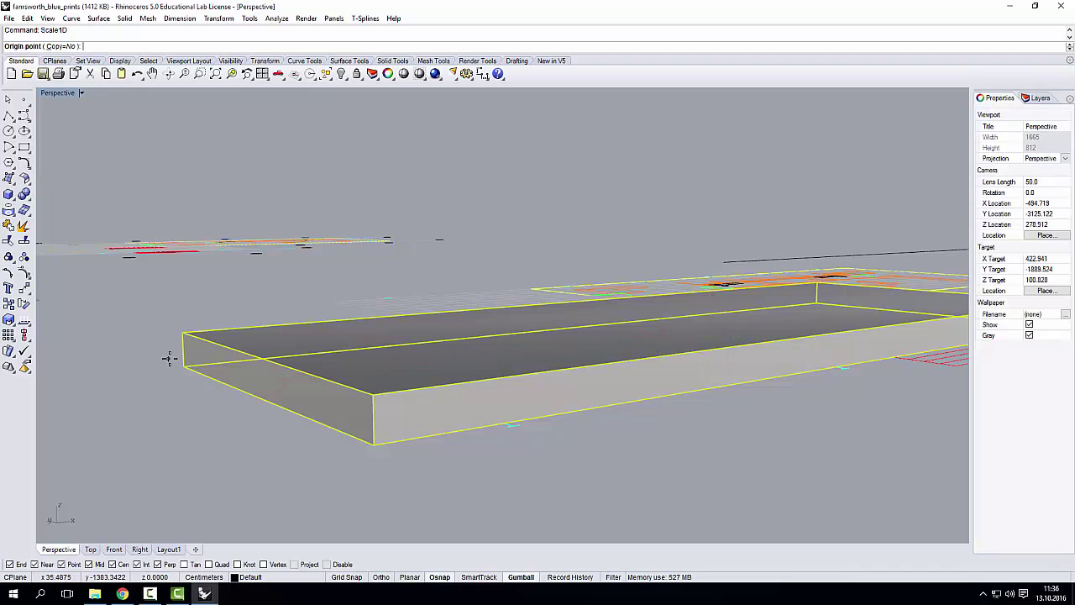
pyautogui.scroll(3, 165, 358)
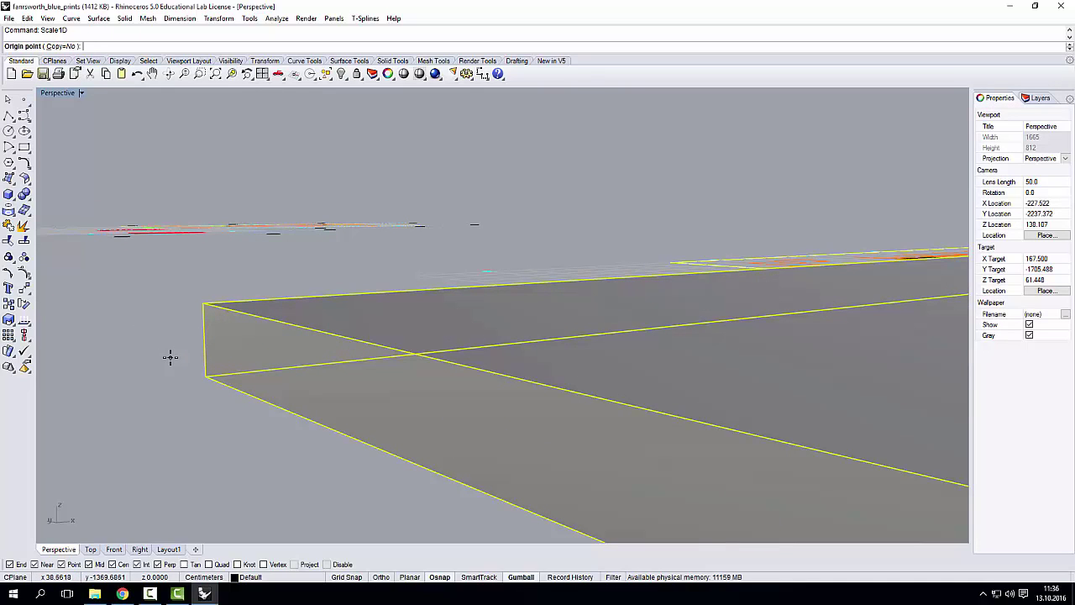
pyautogui.click(202, 303)
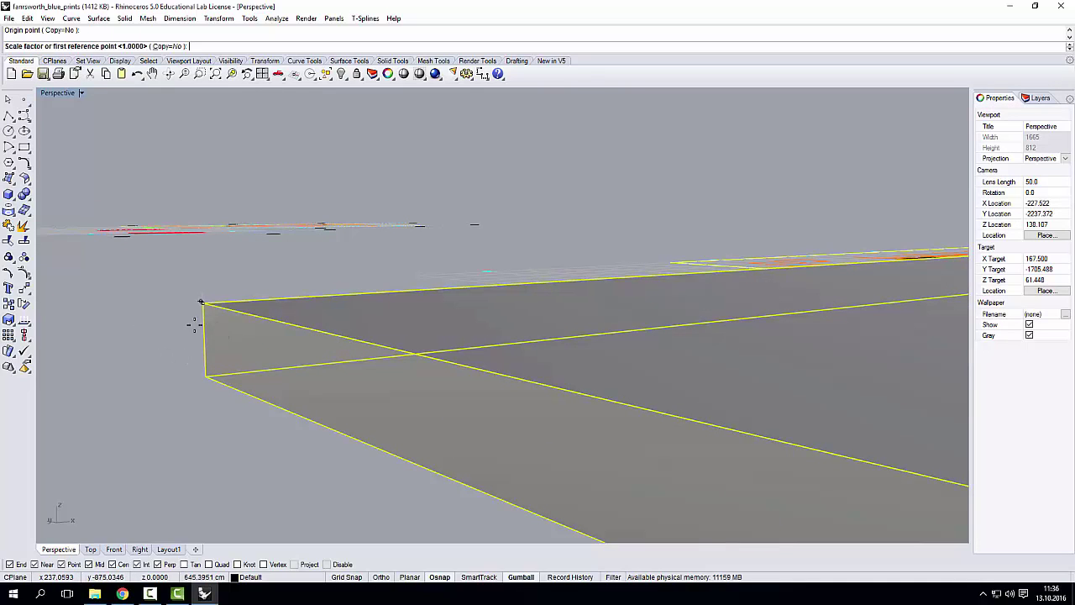
pyautogui.click(203, 378)
pyautogui.scroll(-5, 178, 336)
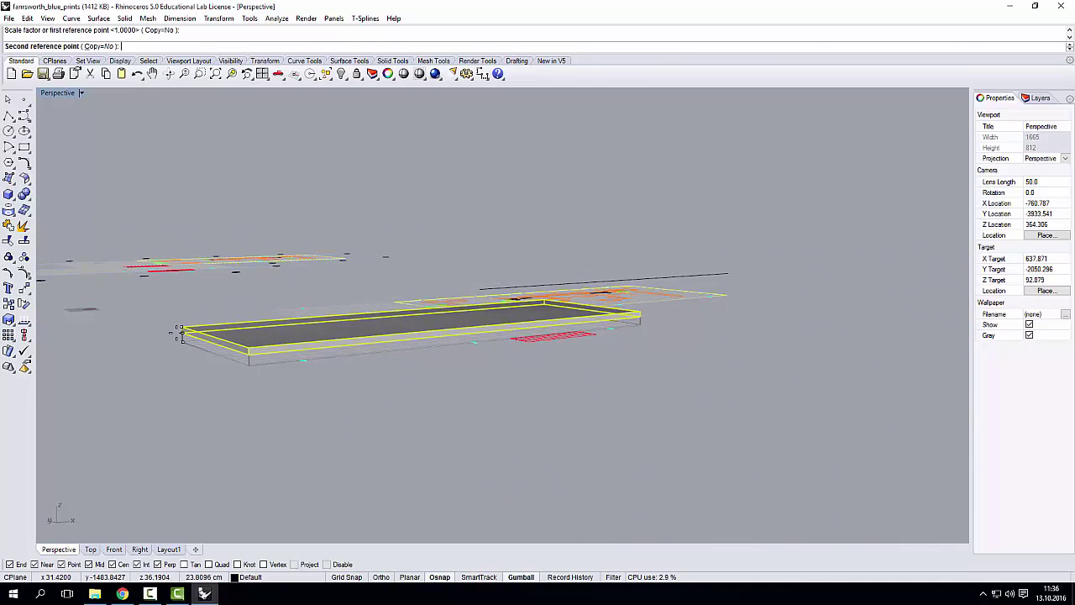
pyautogui.scroll(3, 450, 357)
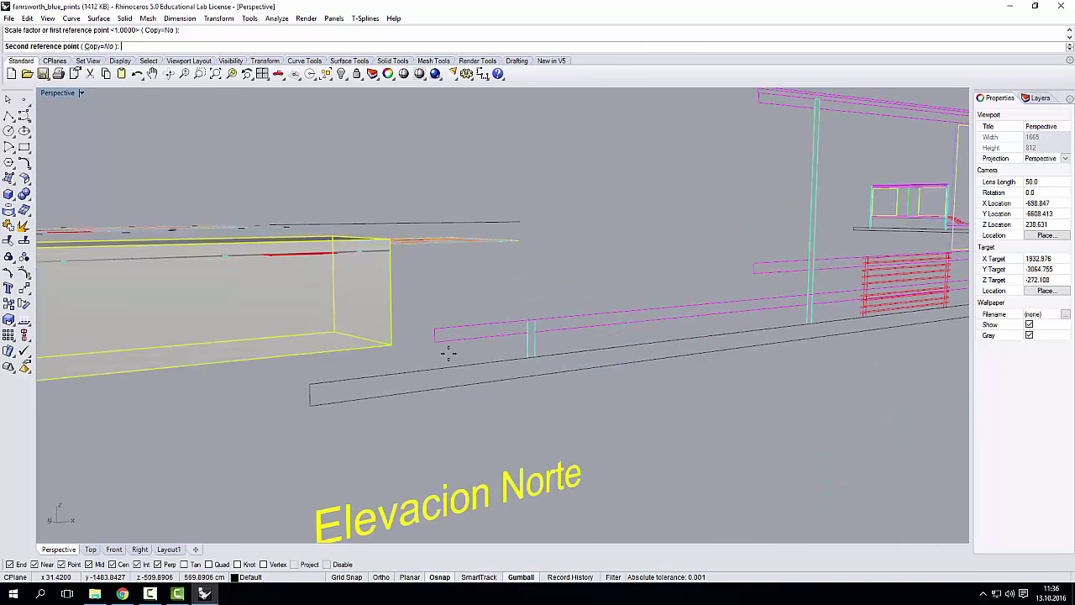
pyautogui.click(437, 348)
# Check in the four-viewport layout, mainly in the Front view, how the terrace slab lines up with the north elevation
pyautogui.scroll(-3, 438, 348)
pyautogui.scroll(5, 420, 307)
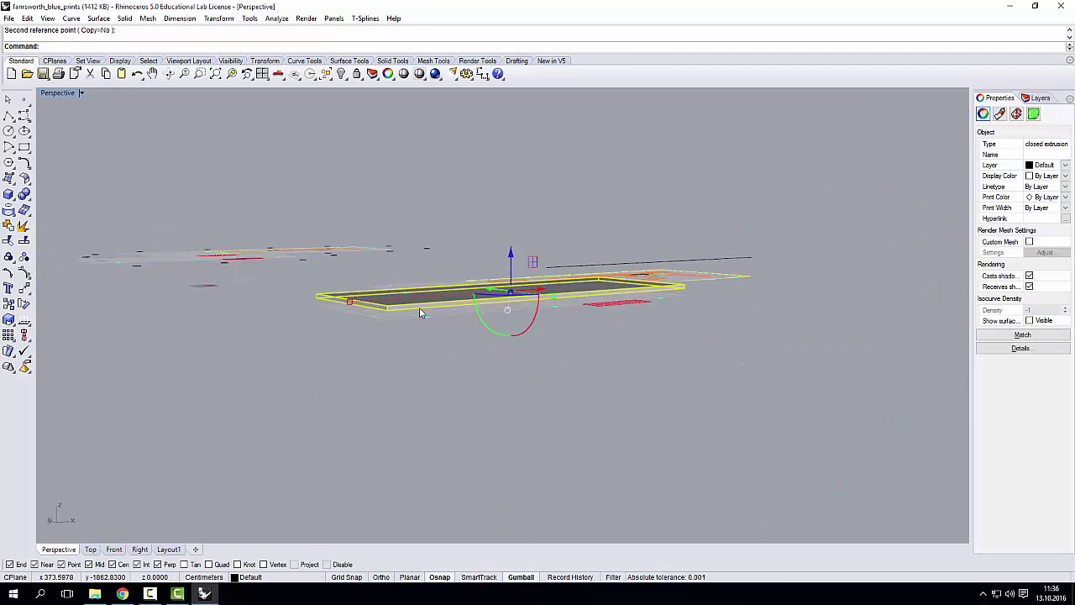
pyautogui.moveTo(163, 187); pyautogui.dragTo(336, 281, button='right')
pyautogui.doubleClick(59, 93)
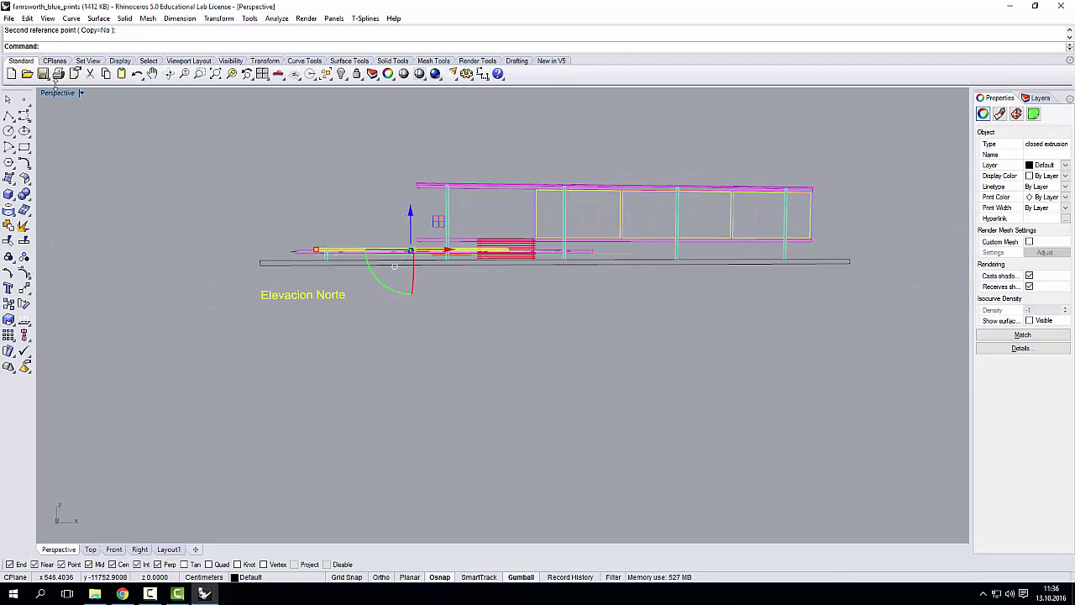
pyautogui.scroll(6, 600, 426)
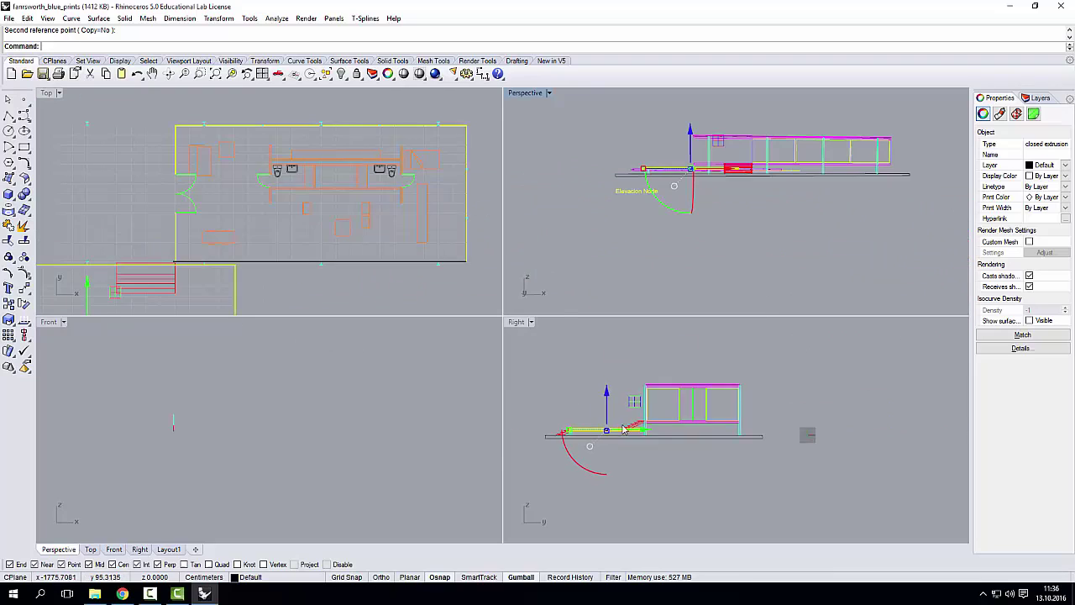
pyautogui.scroll(-10, 704, 444)
pyautogui.scroll(-12, 417, 453)
pyautogui.scroll(8, 370, 439)
pyautogui.scroll(4, 319, 403)
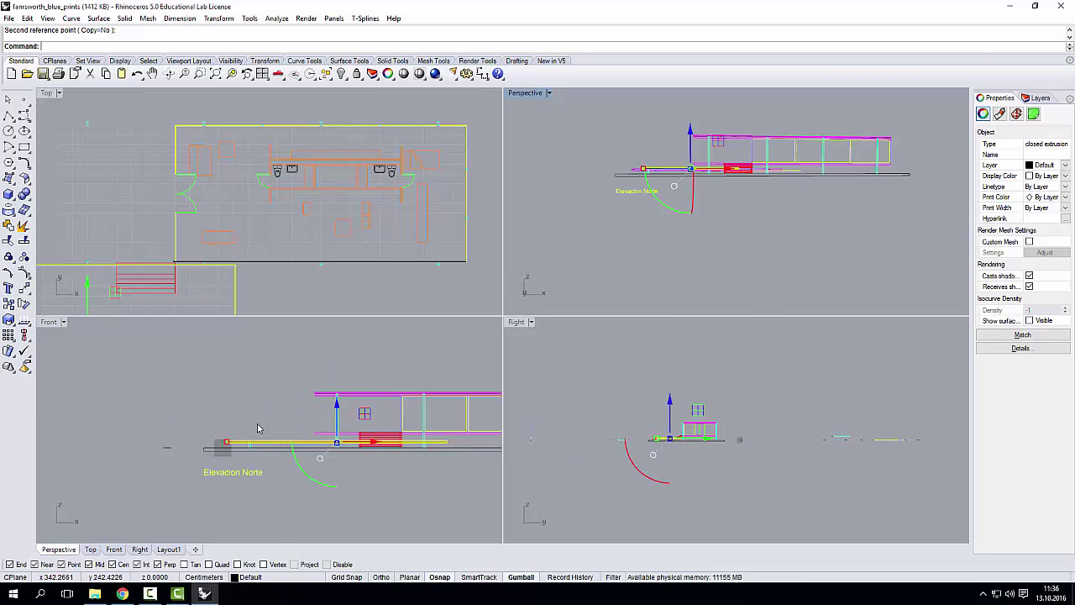
pyautogui.scroll(2, 168, 442)
pyautogui.scroll(2, 440, 451)
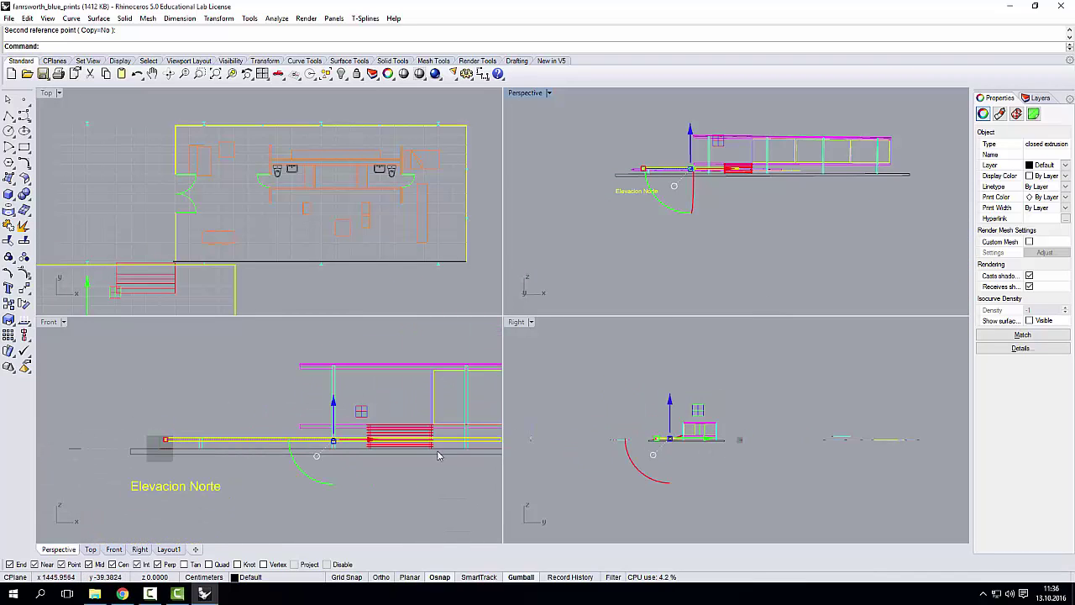
pyautogui.scroll(3, 443, 445)
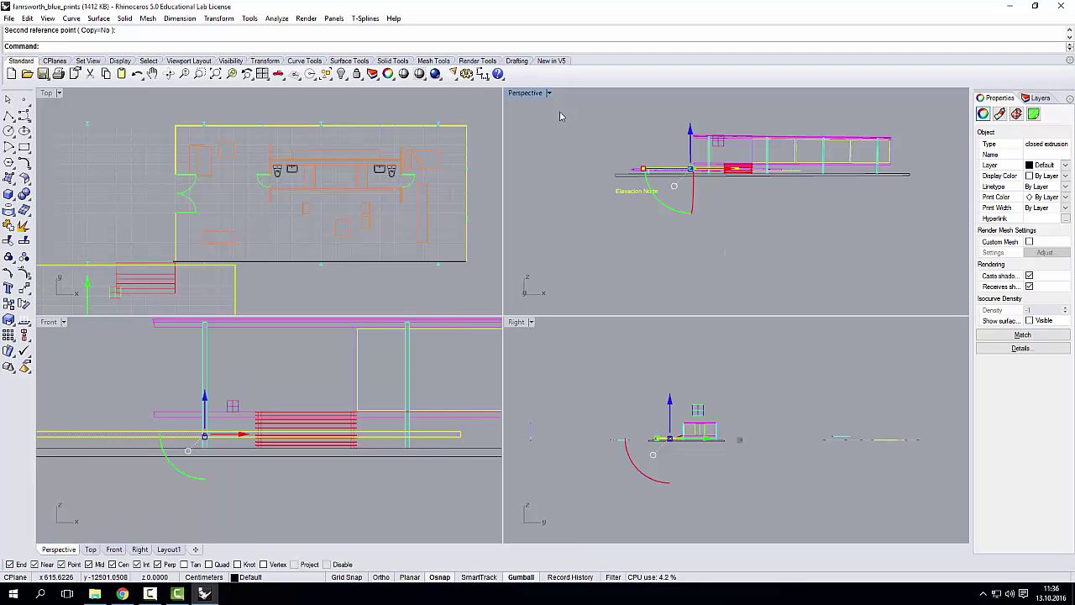
# Copy the terrace box from its lower end corner to the matching outer corner of the house slab outline in the floor plan
pyautogui.doubleClick(517, 94)
pyautogui.moveTo(418, 245)
pyautogui.mouseDown(button='right')
pyautogui.moveTo(504, 280)
pyautogui.moveTo(391, 302)
pyautogui.moveTo(399, 315)
pyautogui.moveTo(389, 264)
pyautogui.moveTo(470, 290)
pyautogui.mouseUp(button='right')
pyautogui.scroll(4, 455, 328)
pyautogui.scroll(2, 537, 418)
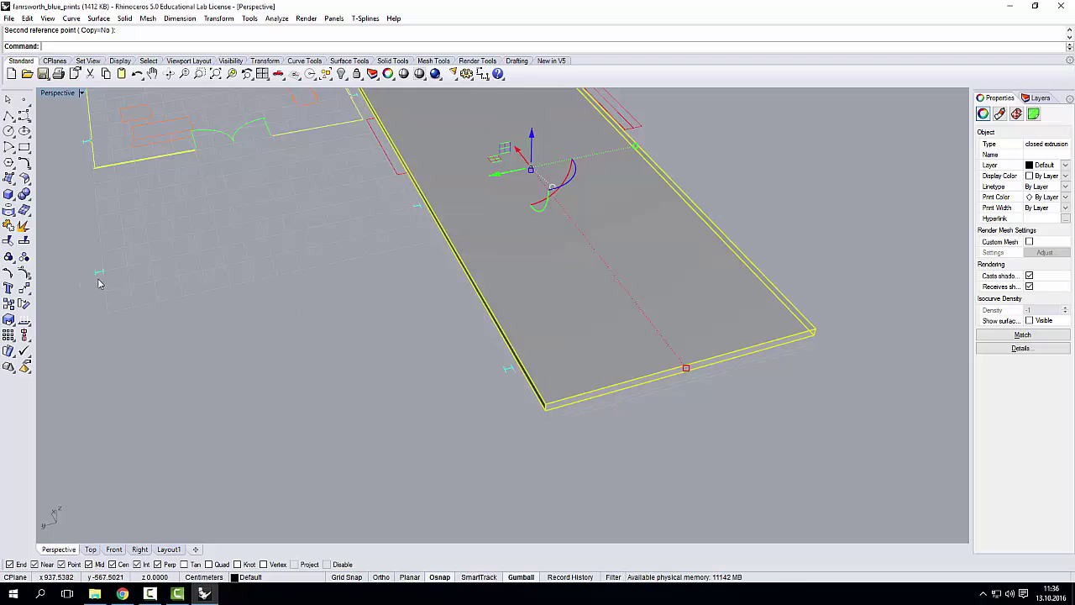
pyautogui.click(8, 304)
pyautogui.scroll(4, 516, 422)
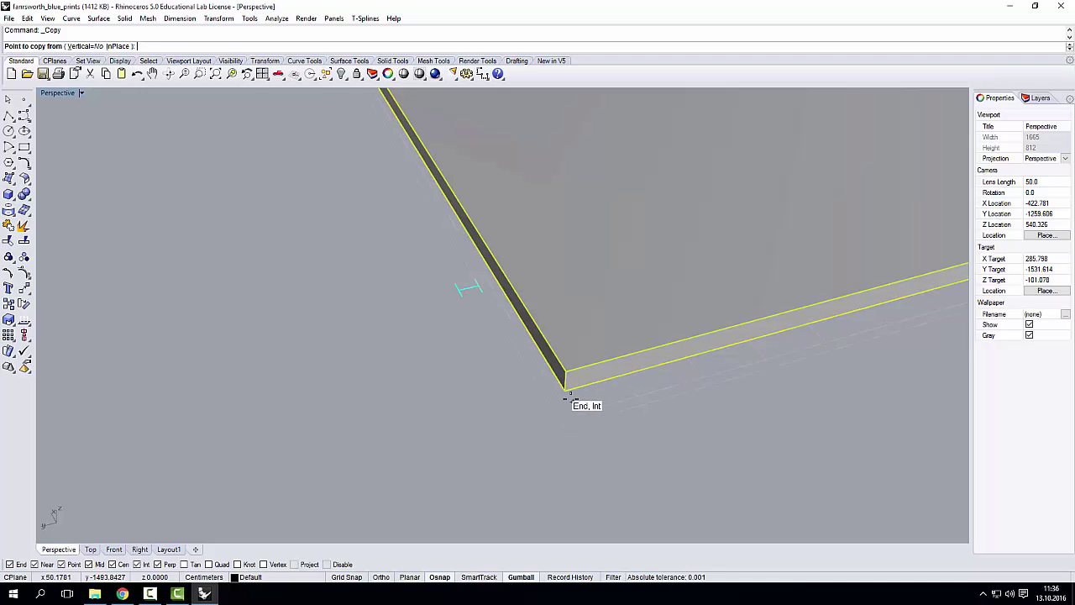
pyautogui.click(565, 391)
pyautogui.scroll(-2, 720, 417)
pyautogui.scroll(-3, 720, 417)
pyautogui.scroll(6, 648, 389)
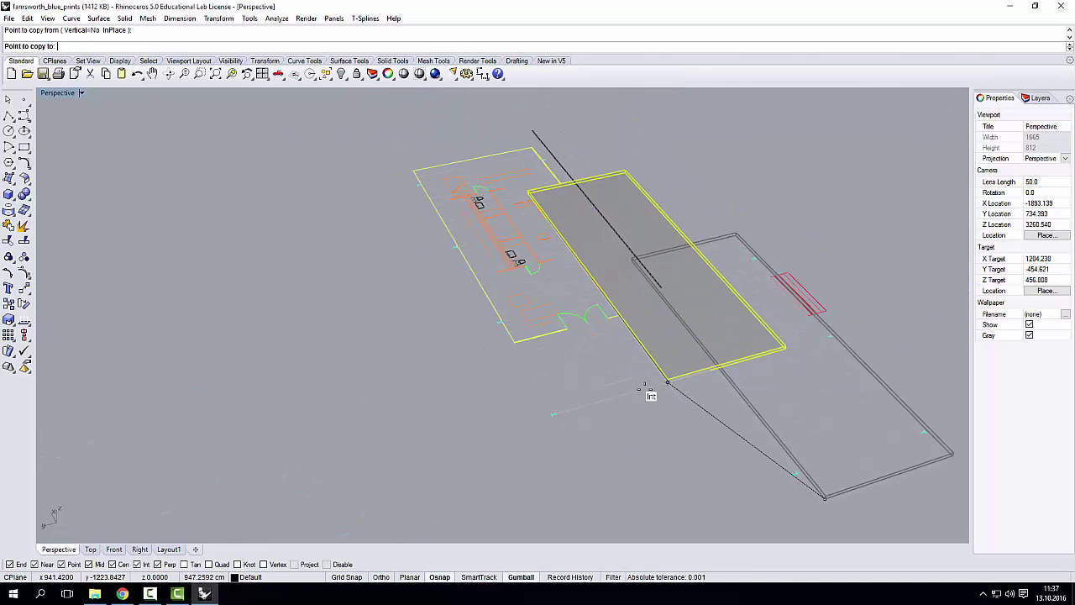
pyautogui.keyDown('shift'); pyautogui.moveTo(495, 459); pyautogui.dragTo(496, 391, button='right'); pyautogui.keyUp('shift')
pyautogui.scroll(8, 496, 392)
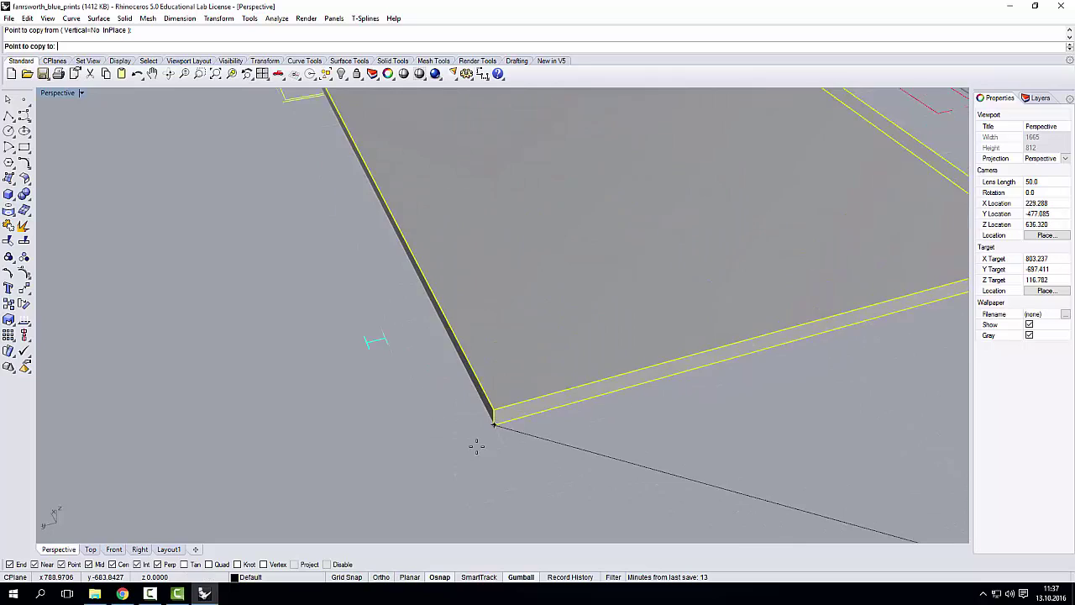
pyautogui.click(442, 465)
pyautogui.scroll(-3, 496, 445)
pyautogui.press('Return')
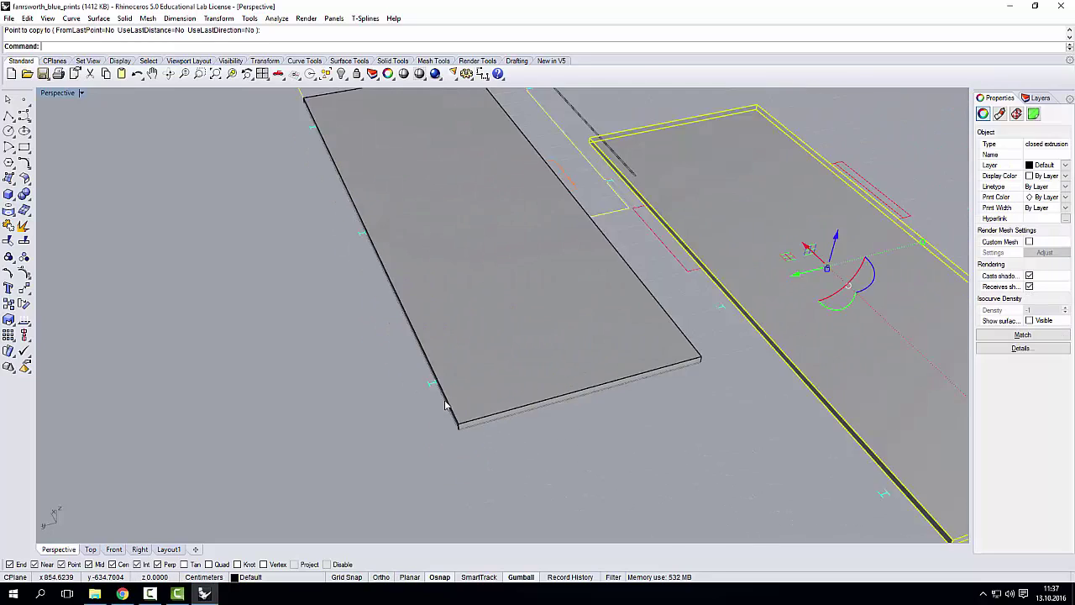
pyautogui.scroll(-5, 521, 386)
pyautogui.scroll(5, 504, 361)
pyautogui.press('Escape')
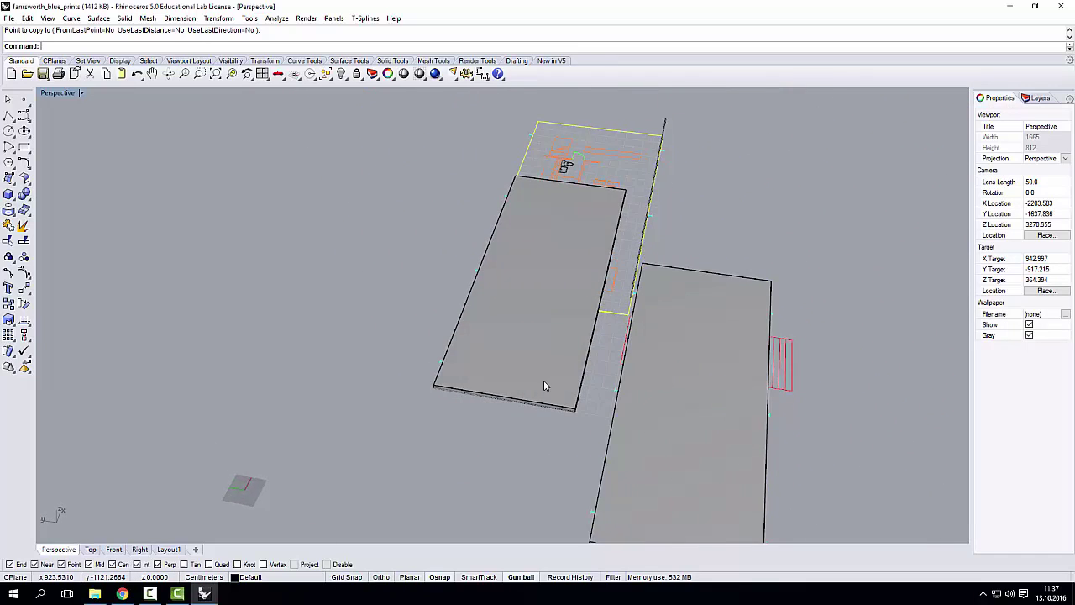
# Widen the copied box in Top view with Scale1D from its upper-left corner, referencing its lower-left corner and snapping to the house outline's lower-left corner
pyautogui.scroll(3, 554, 391)
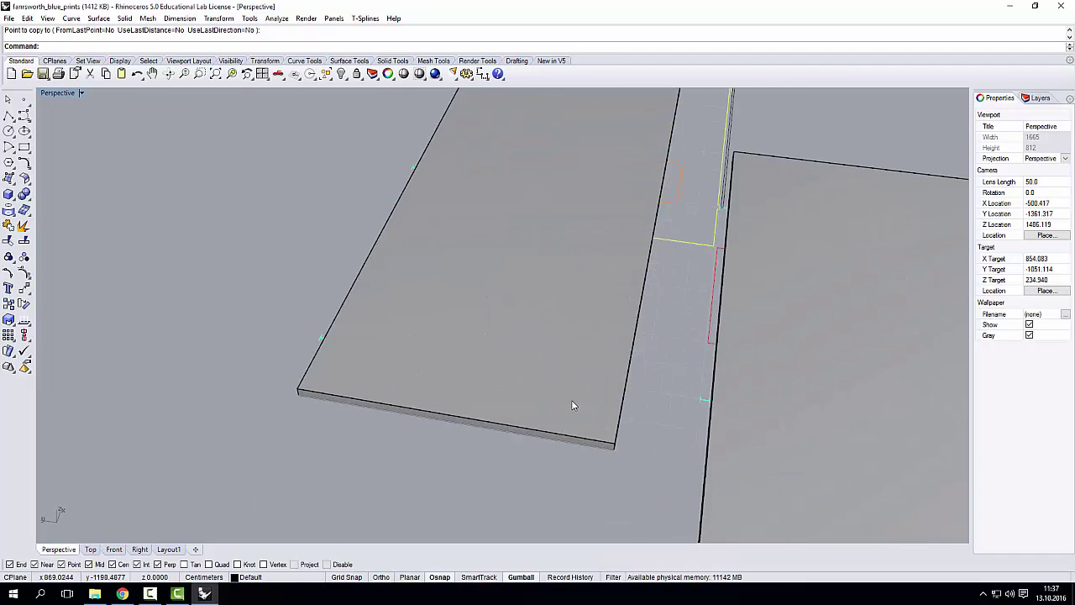
pyautogui.click(519, 375)
pyautogui.scroll(-3, 470, 387)
pyautogui.scroll(5, 499, 436)
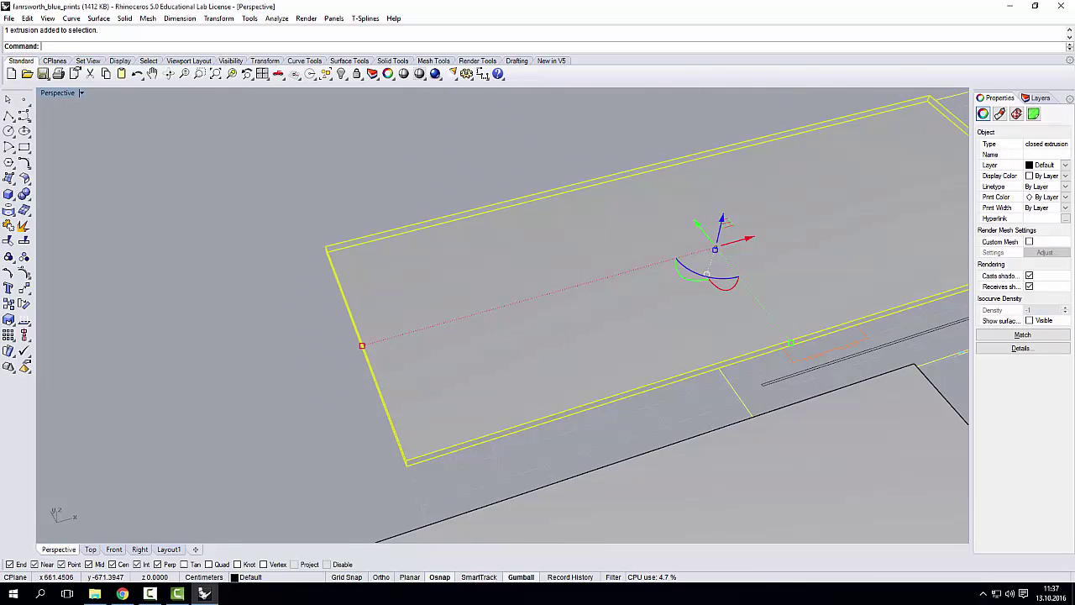
pyautogui.doubleClick(59, 94)
pyautogui.doubleClick(51, 94)
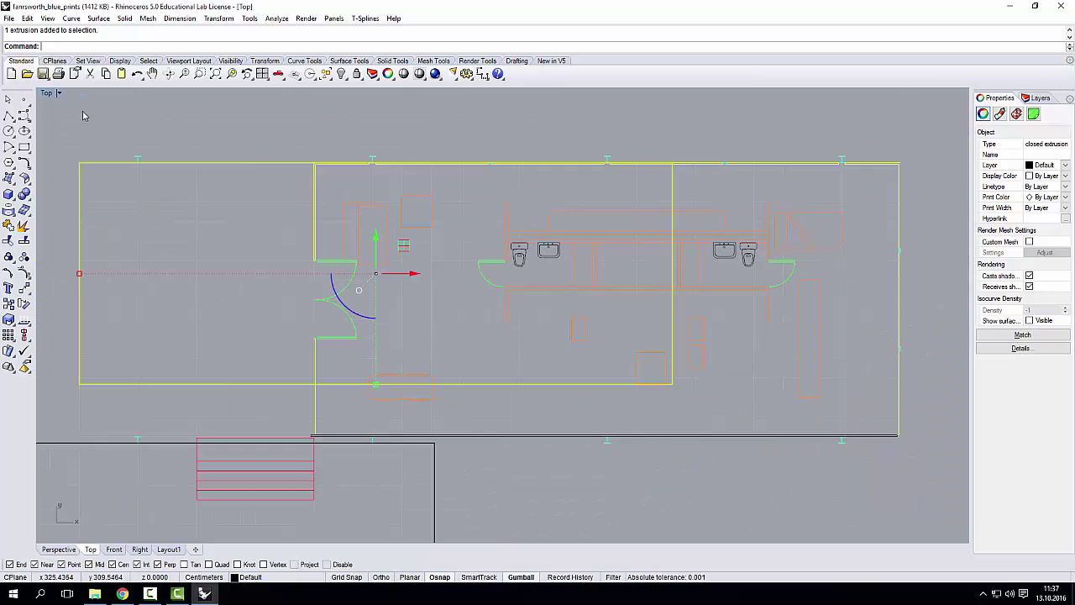
pyautogui.scroll(-5, 395, 228)
pyautogui.scroll(4, 294, 229)
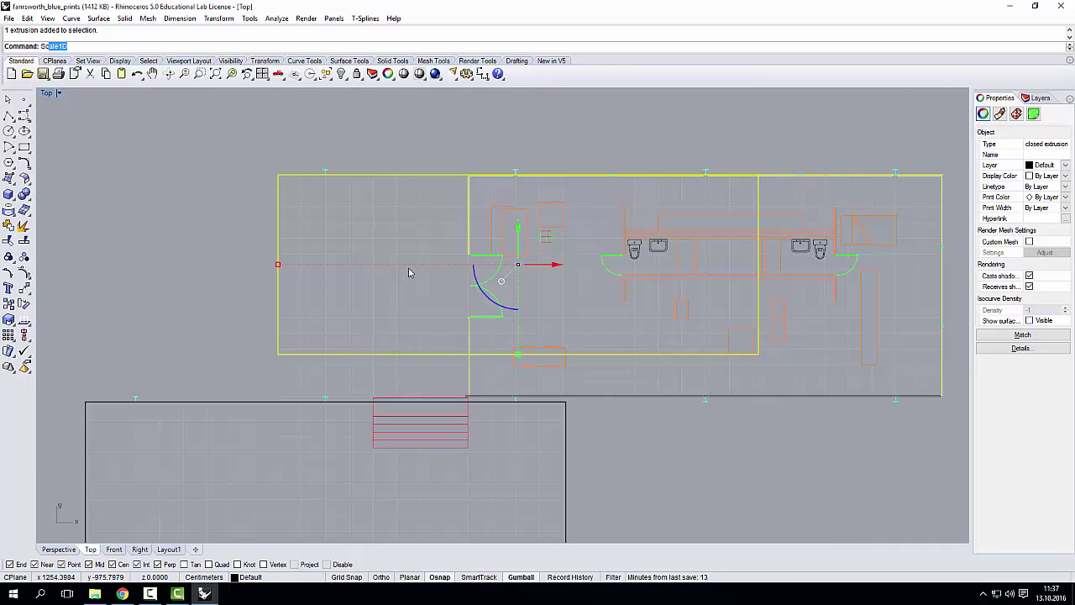
pyautogui.write('le')
pyautogui.press('Return')
pyautogui.scroll(3, 282, 176)
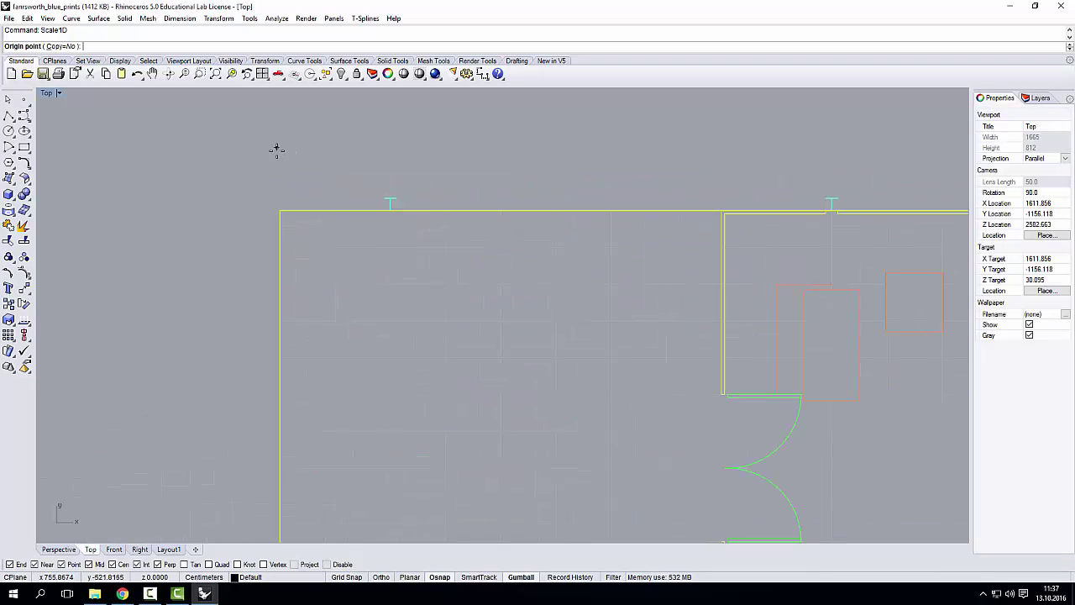
pyautogui.click(281, 206)
pyautogui.scroll(-5, 262, 252)
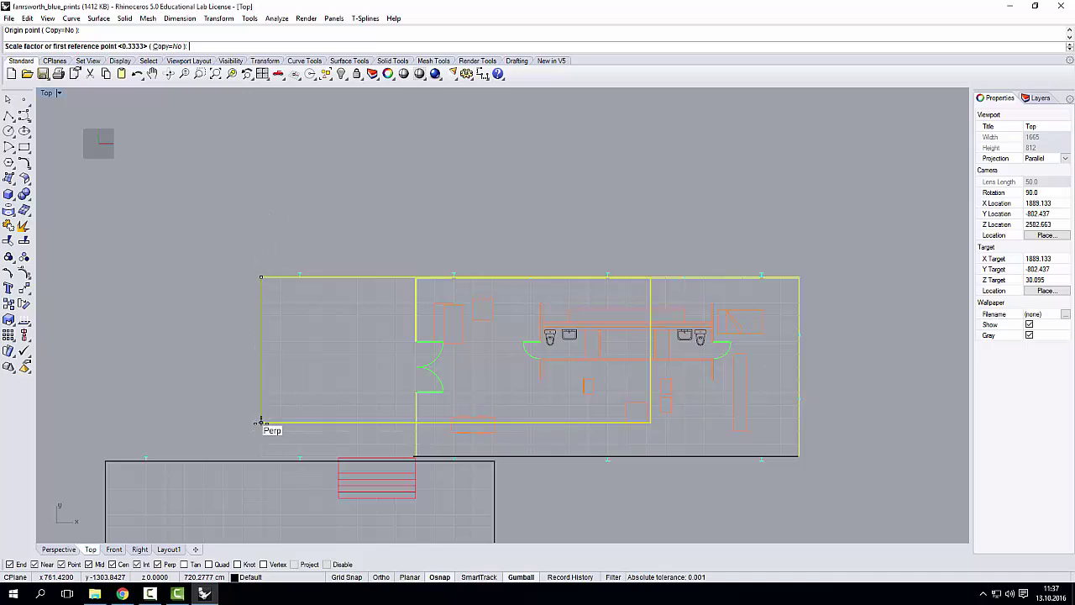
pyautogui.scroll(2, 261, 417)
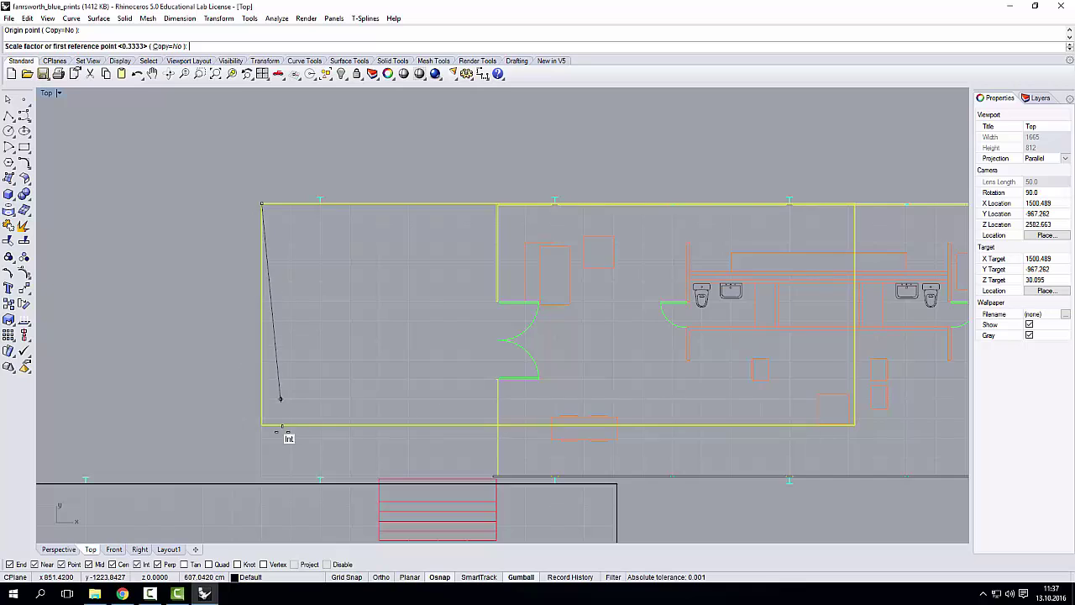
pyautogui.scroll(-6, 282, 441)
pyautogui.scroll(6, 280, 266)
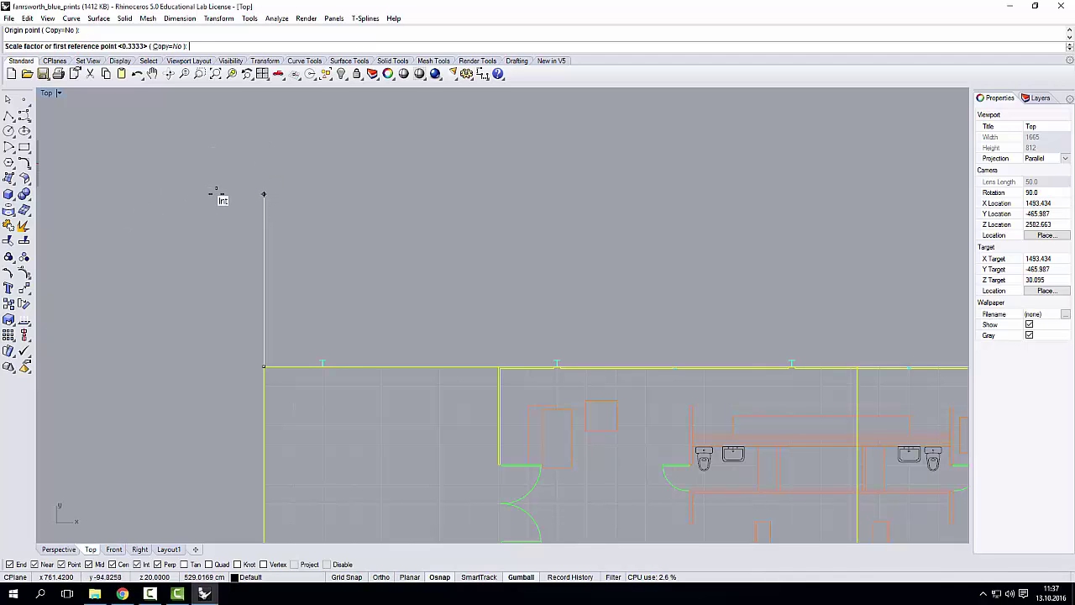
pyautogui.scroll(-3, 336, 172)
pyautogui.scroll(8, 302, 429)
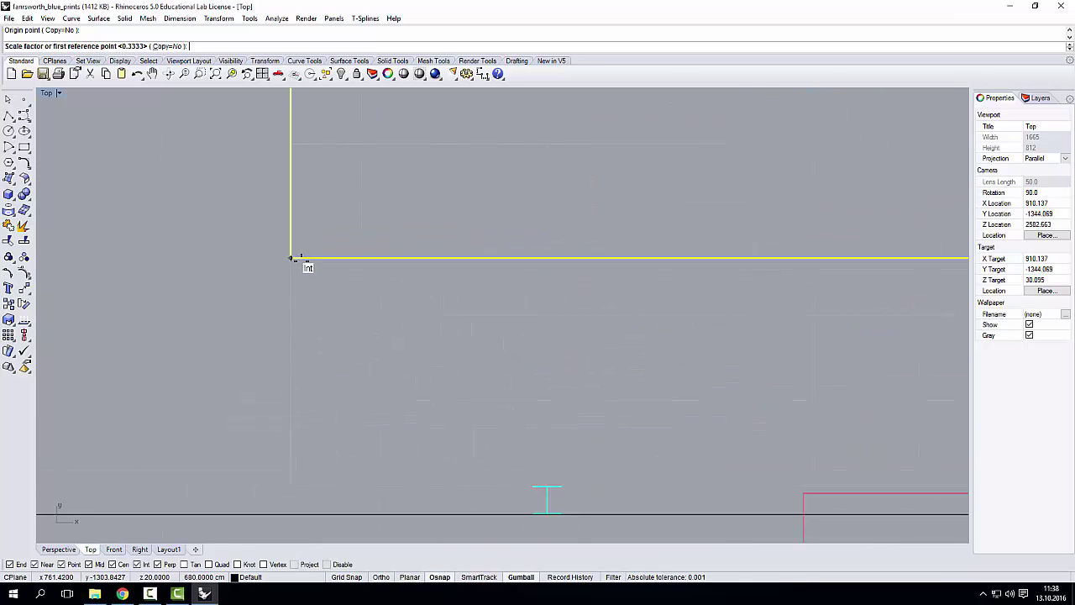
pyautogui.click(291, 258)
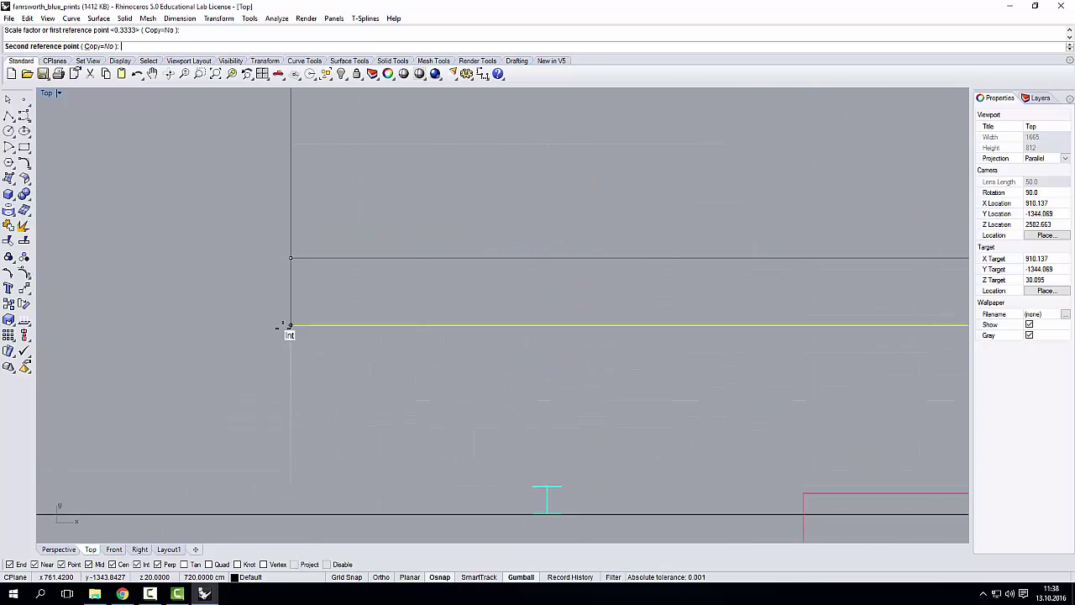
pyautogui.click(291, 485)
pyautogui.scroll(-4, 253, 437)
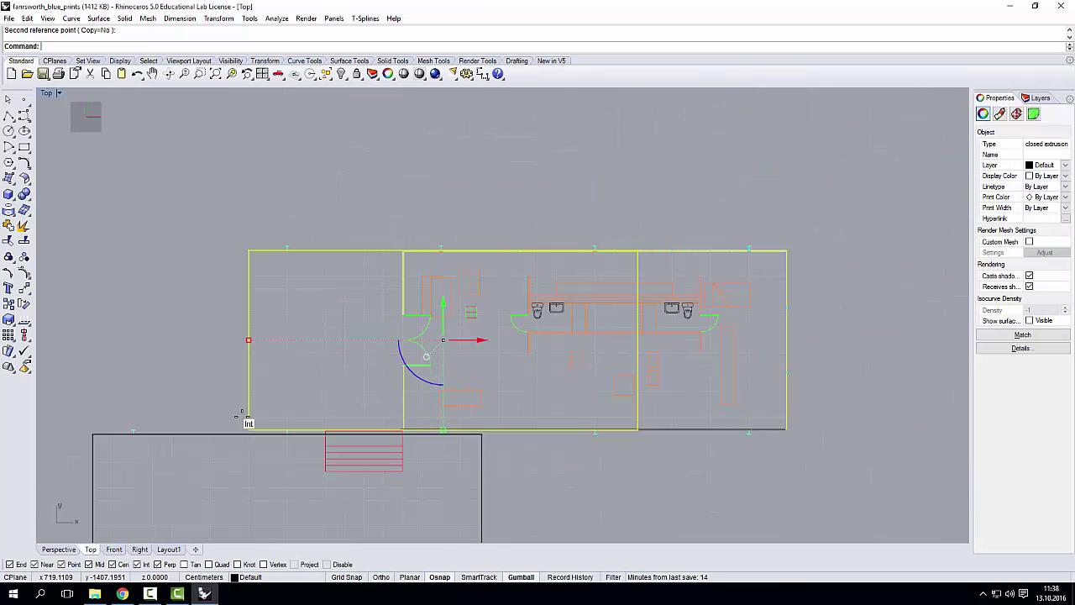
# Lengthen the copied box with Scale1D from its upper-left corner, referencing its upper-right corner and snapping to the house plan's outer upper-right corner
pyautogui.doubleClick(48, 92)
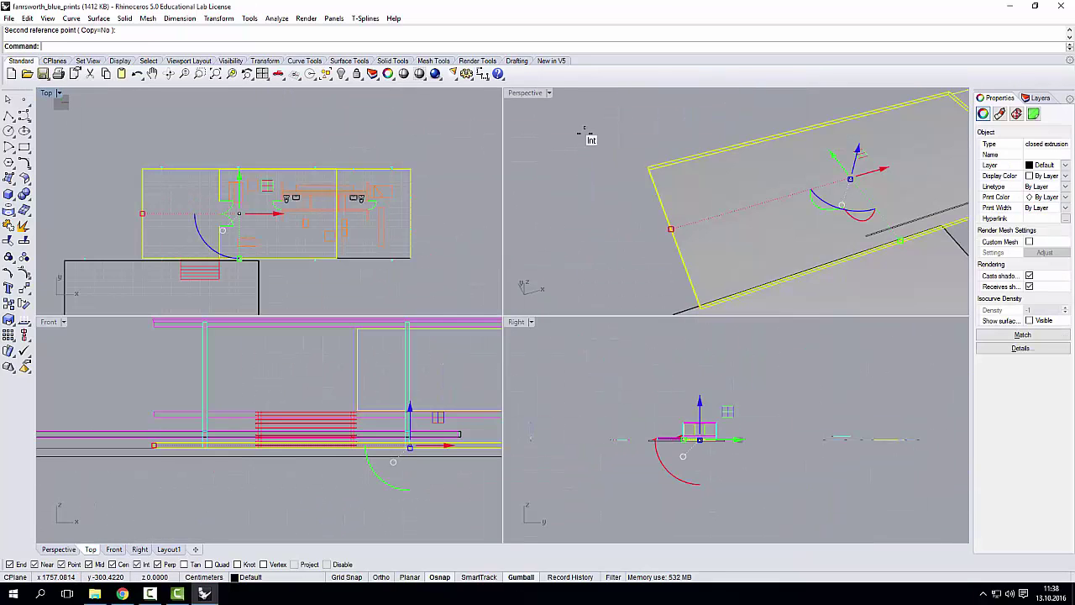
pyautogui.doubleClick(525, 92)
pyautogui.moveTo(470, 259); pyautogui.dragTo(369, 353, button='right')
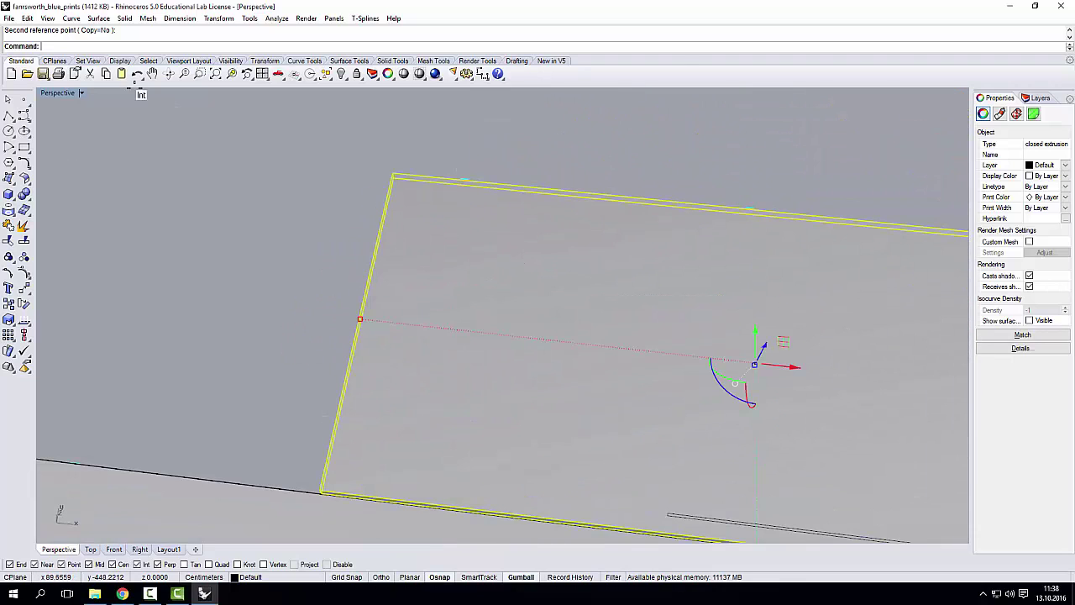
pyautogui.doubleClick(55, 91)
pyautogui.doubleClick(54, 92)
pyautogui.scroll(6, 295, 253)
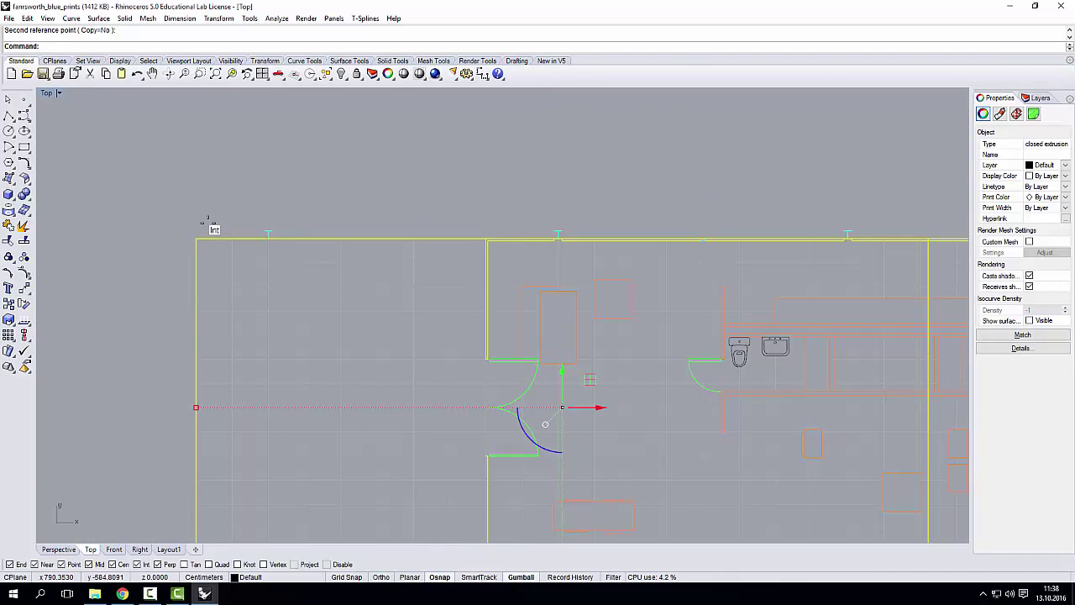
pyautogui.rightClick(196, 233)
pyautogui.scroll(2, 196, 183)
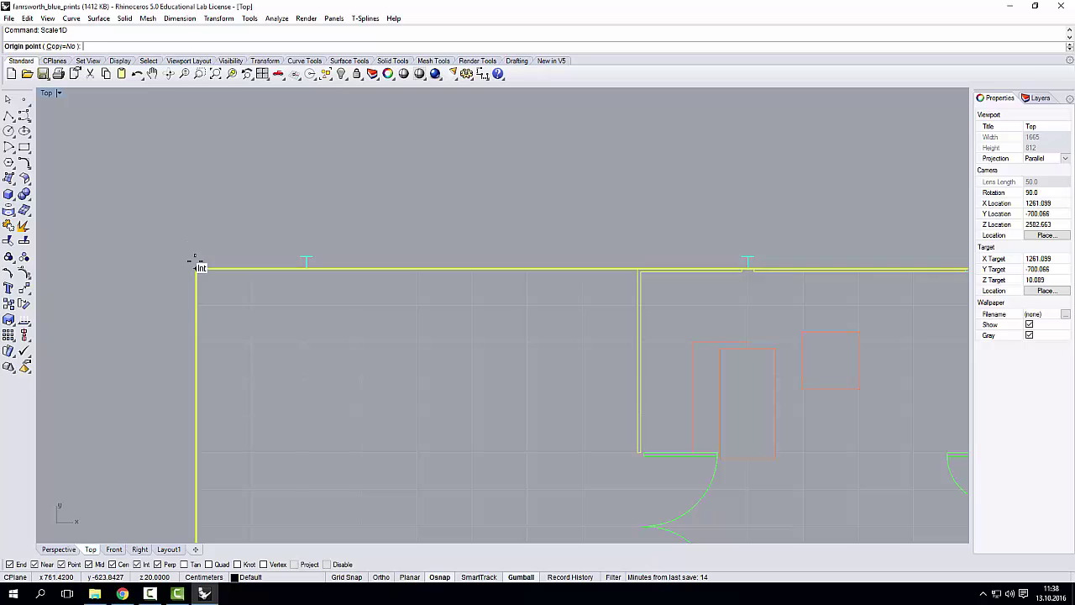
pyautogui.click(196, 267)
pyautogui.scroll(-3, 195, 233)
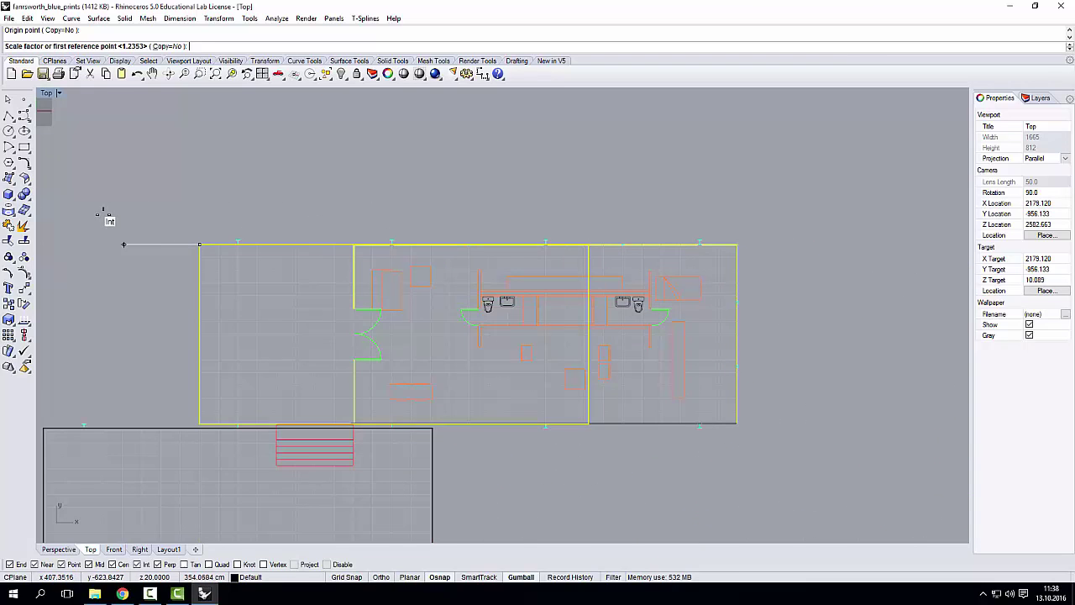
pyautogui.keyDown('shift'); pyautogui.moveTo(126, 228); pyautogui.dragTo(108, 228, button='right'); pyautogui.keyUp('shift')
pyautogui.scroll(-2, 120, 216)
pyautogui.scroll(-1, 456, 233)
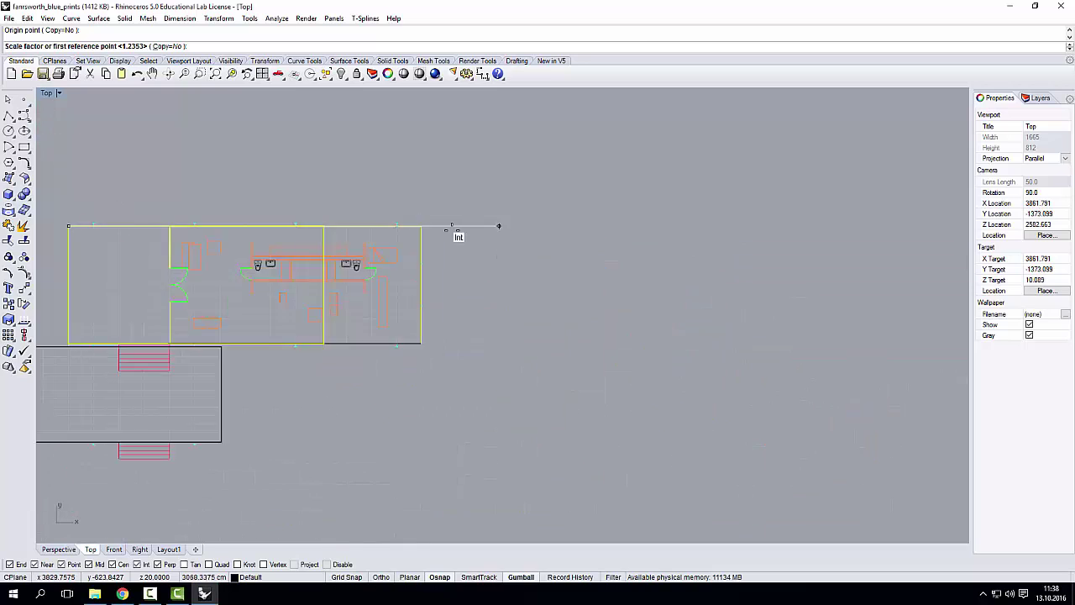
pyautogui.scroll(3, 200, 202)
pyautogui.scroll(2, 404, 265)
pyautogui.scroll(3, 404, 265)
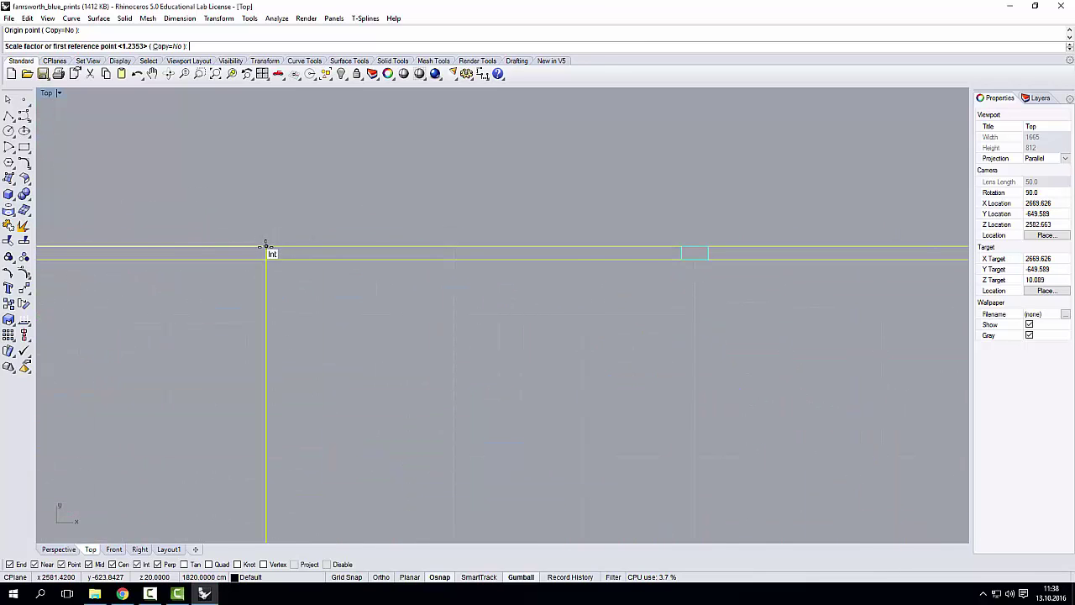
pyautogui.click(272, 243)
pyautogui.scroll(-3, 463, 257)
pyautogui.scroll(3, 528, 216)
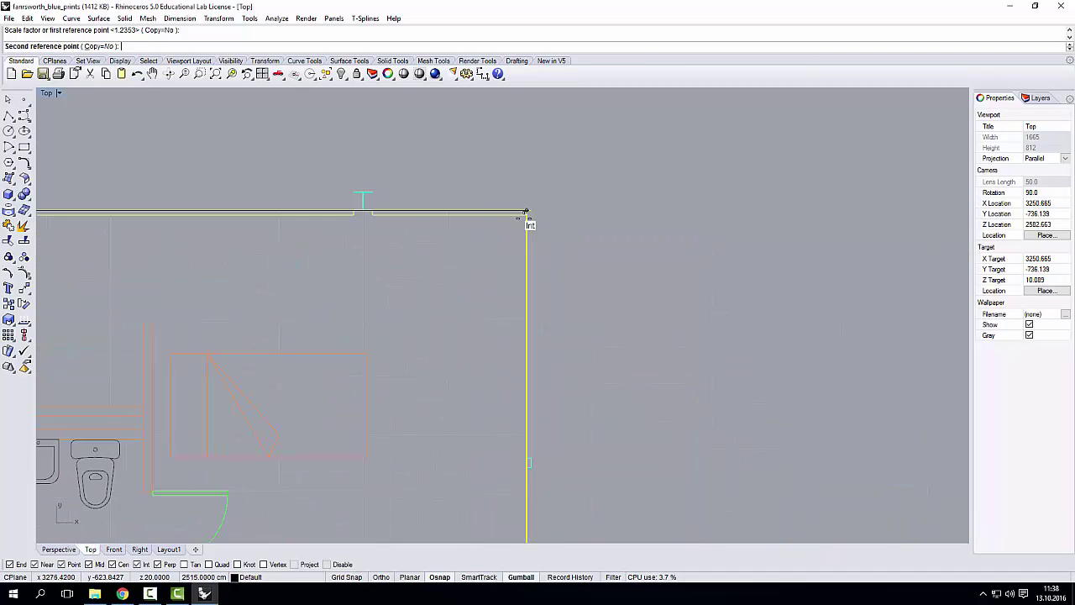
pyautogui.click(537, 205)
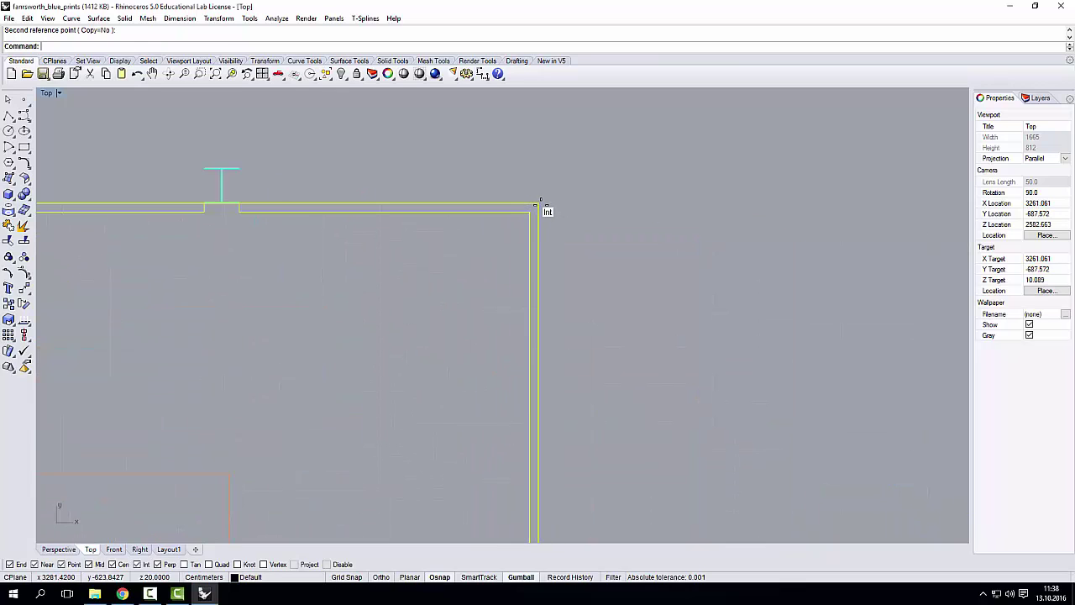
# Examine the house and terrace slabs in Top and Perspective views, comparing their heights with the floor levels in the north elevation
pyautogui.scroll(-5, 672, 245)
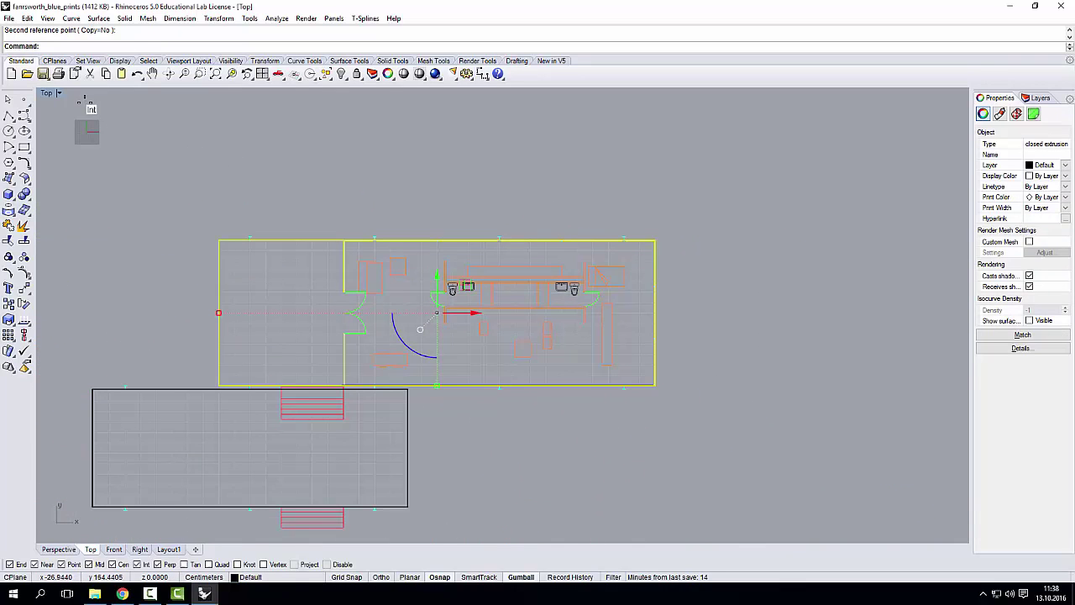
pyautogui.doubleClick(48, 90)
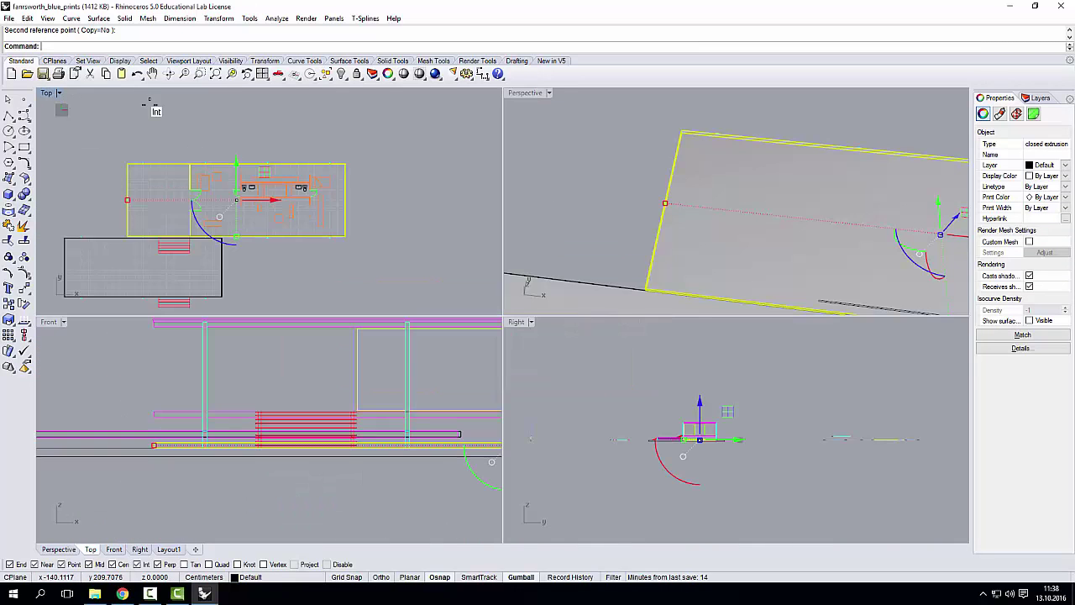
pyautogui.doubleClick(521, 93)
pyautogui.scroll(-5, 476, 223)
pyautogui.moveTo(519, 194); pyautogui.dragTo(587, 188, button='right')
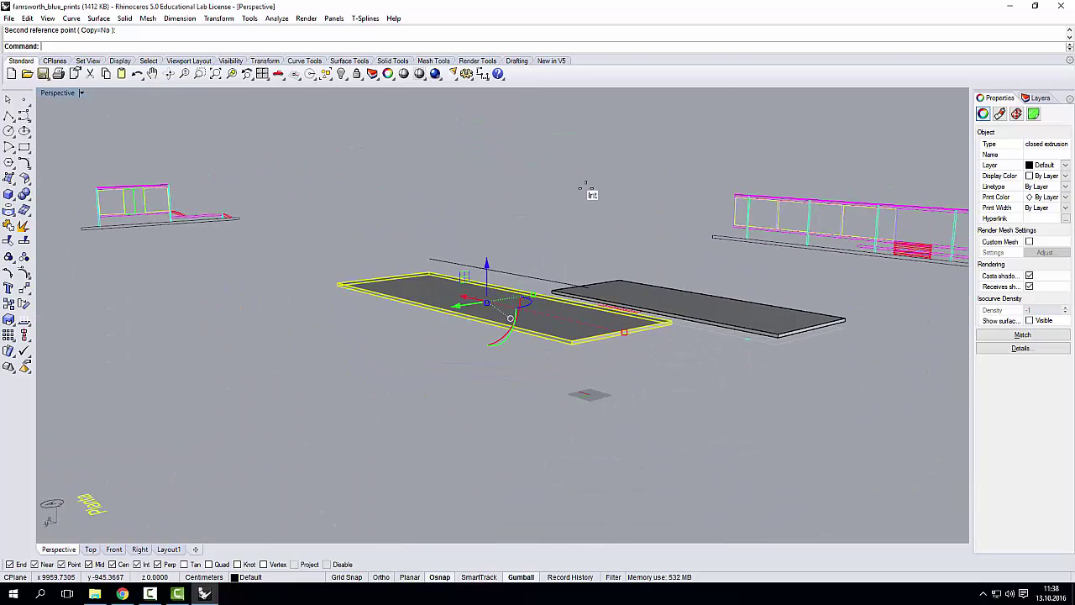
pyautogui.scroll(-4, 665, 243)
pyautogui.scroll(6, 880, 242)
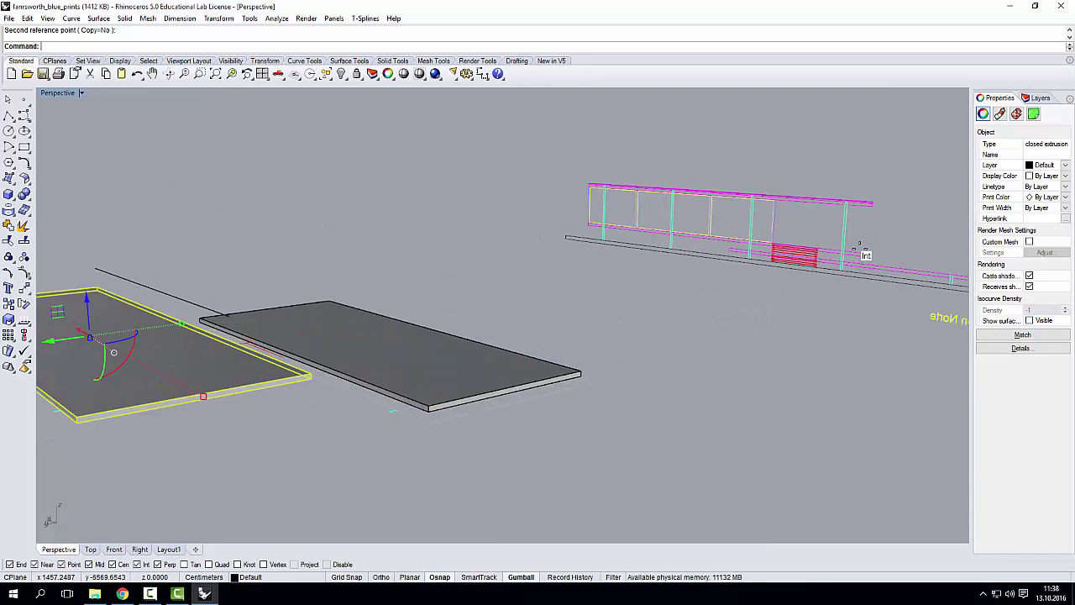
pyautogui.scroll(3, 861, 250)
pyautogui.scroll(-3, 867, 249)
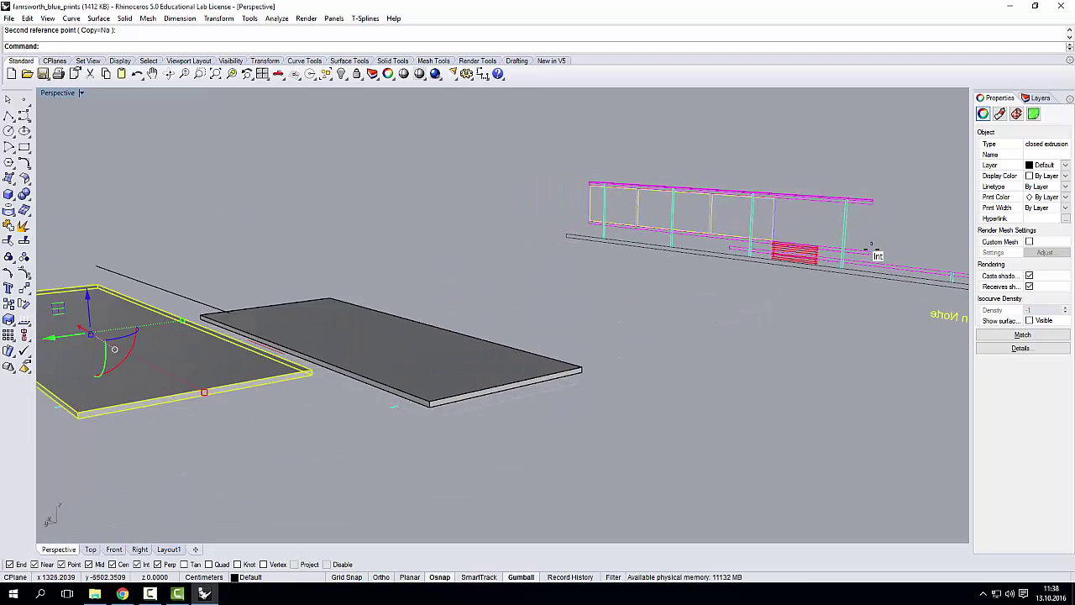
pyautogui.scroll(-2, 813, 252)
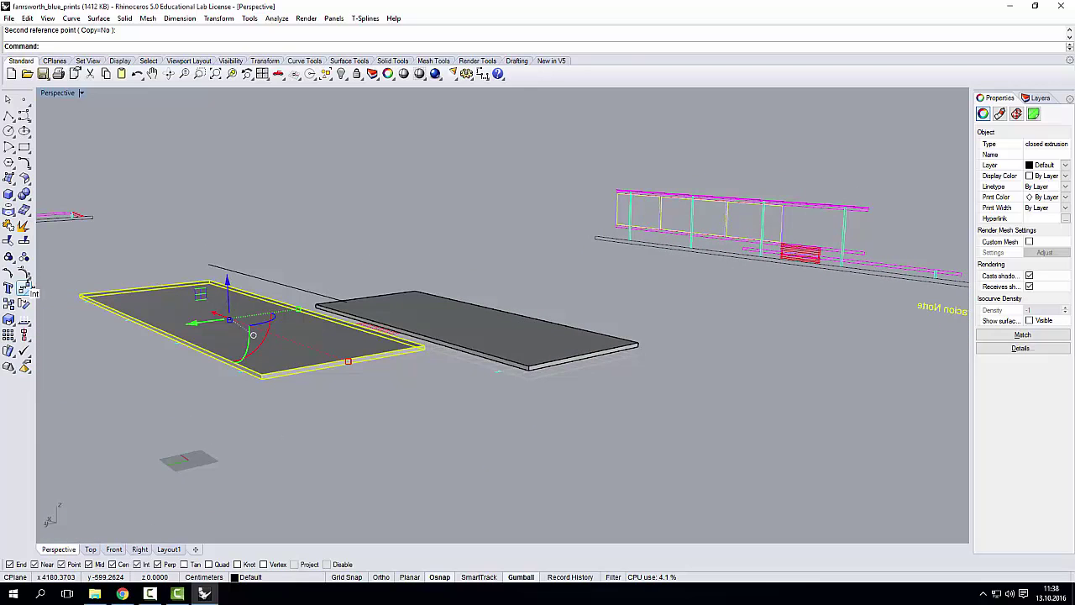
# Move the house slab vertically from its upper end corner to the top edge of the house floor in the north elevation
pyautogui.click(25, 286)
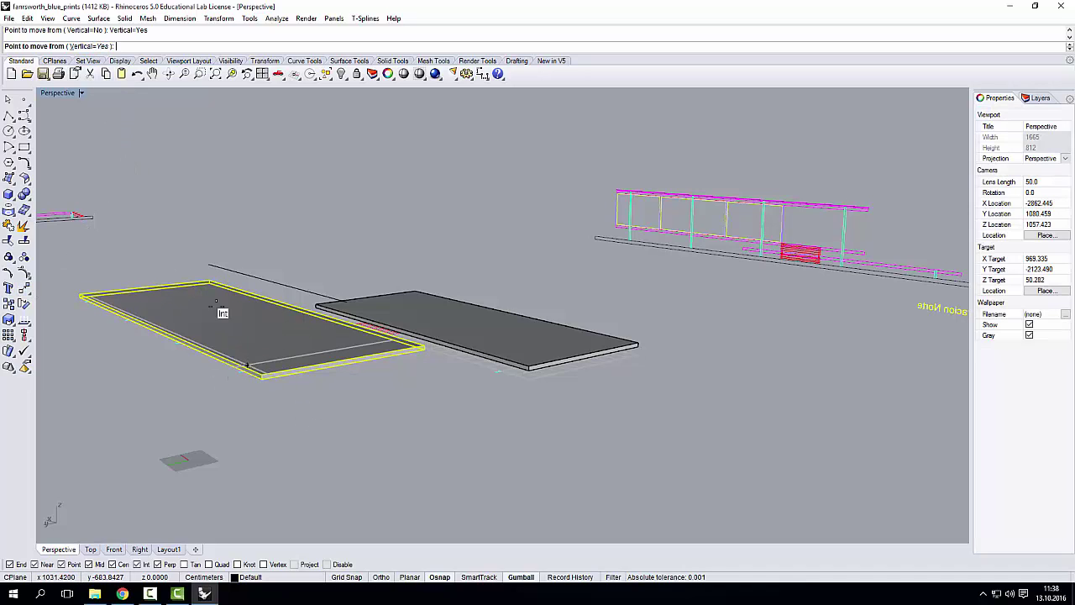
pyautogui.scroll(3, 87, 294)
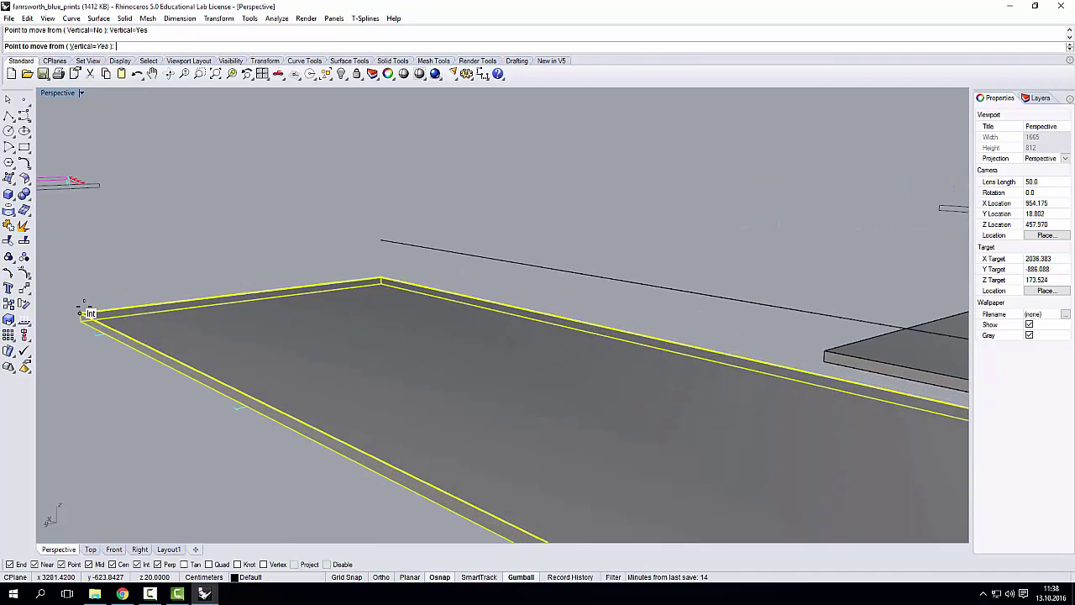
pyautogui.click(82, 311)
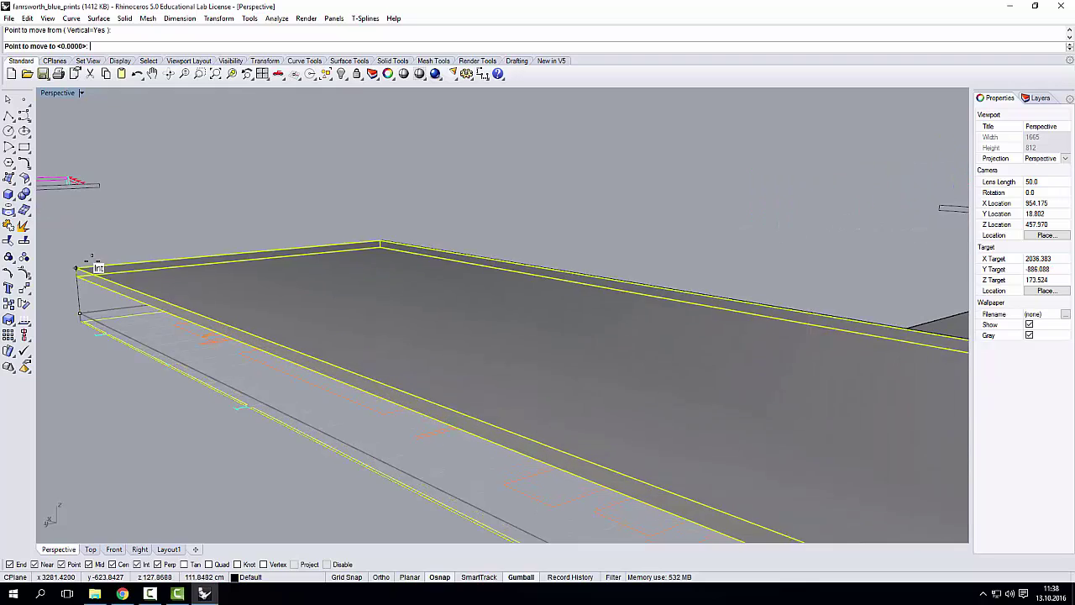
pyautogui.scroll(-10, 85, 268)
pyautogui.scroll(8, 453, 255)
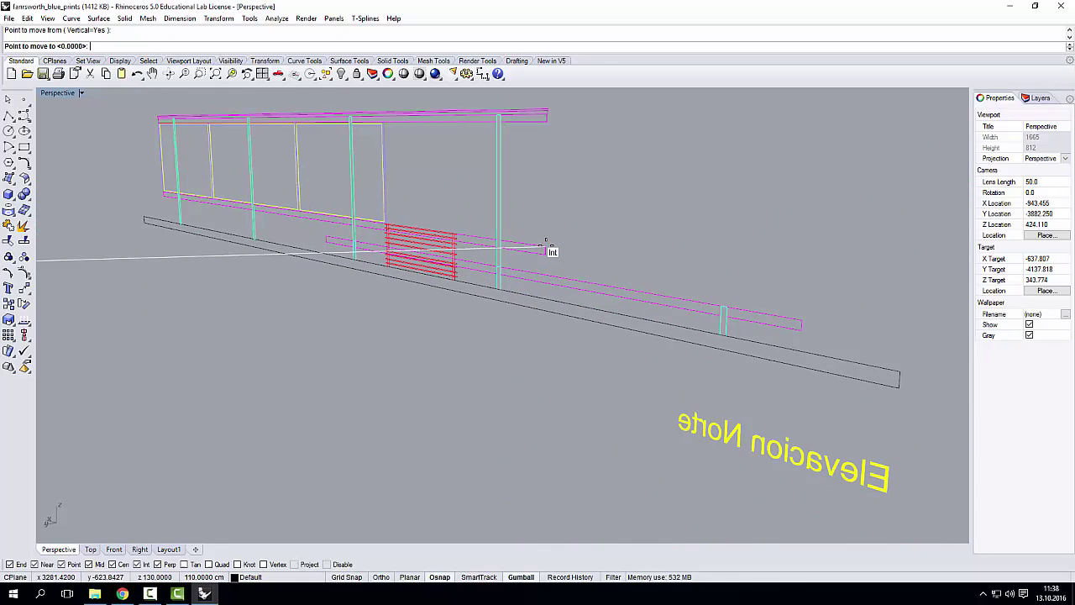
pyautogui.click(561, 255)
pyautogui.scroll(-5, 571, 246)
pyautogui.moveTo(396, 253); pyautogui.dragTo(382, 292, button='right')
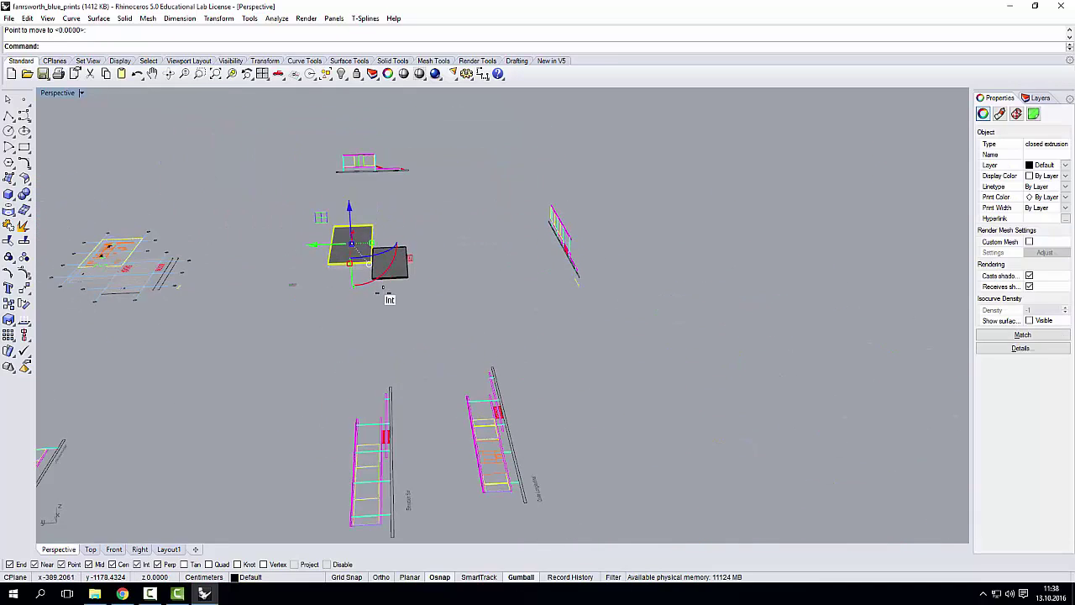
pyautogui.click(375, 280)
# Thicken the house slab with Scale1D from its top corner, referencing the corner below and snapping to the floor's lower edge in the north elevation
pyautogui.scroll(10, 381, 269)
pyautogui.moveTo(387, 252); pyautogui.dragTo(427, 246, button='right')
pyautogui.scroll(3, 416, 245)
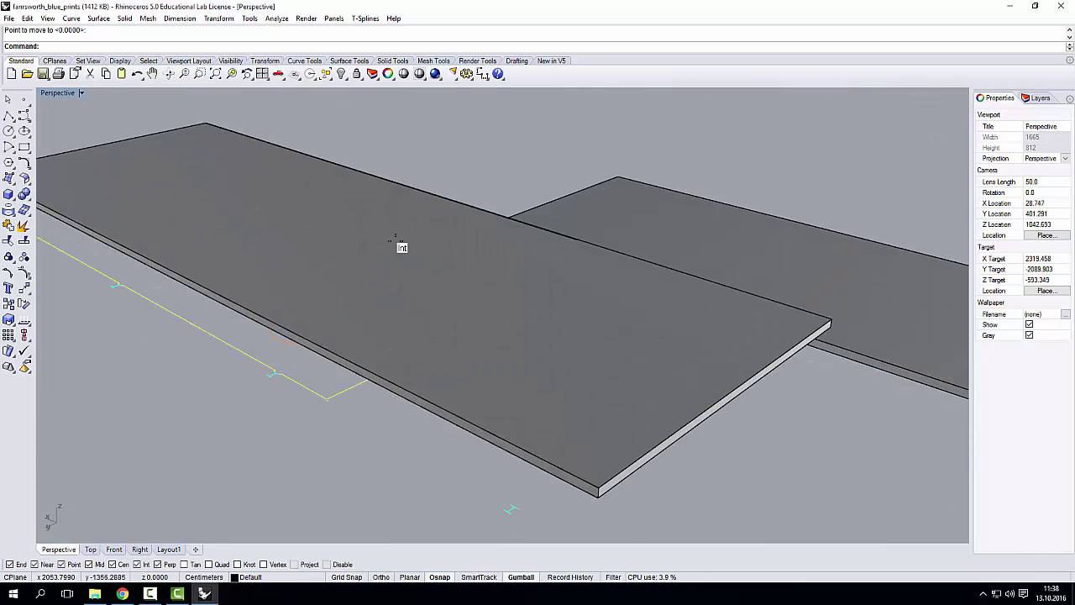
pyautogui.click(391, 240)
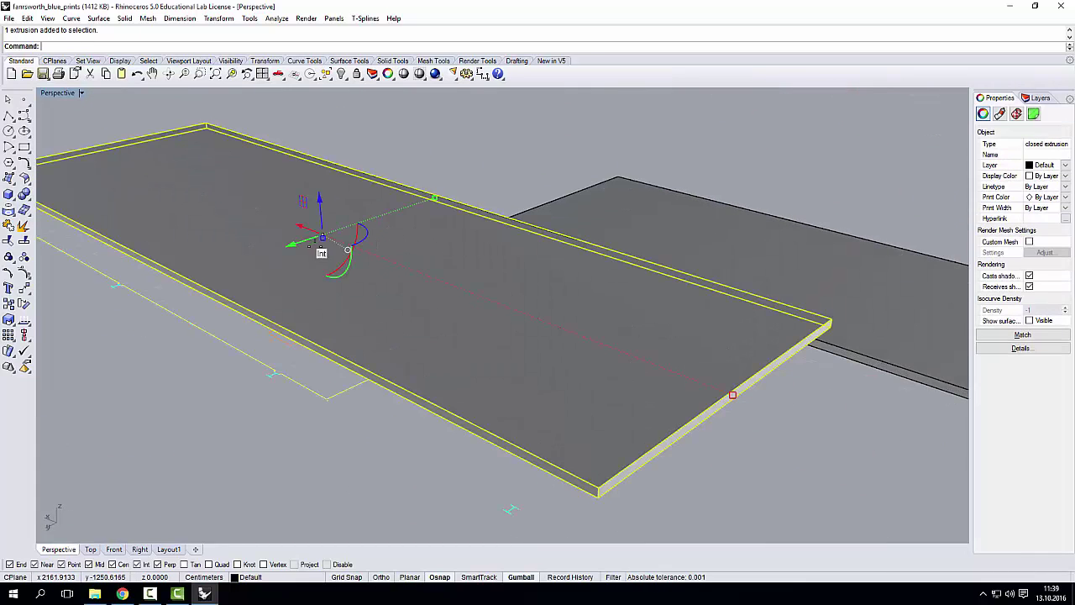
pyautogui.scroll(-4, 317, 246)
pyautogui.moveTo(442, 294); pyautogui.dragTo(461, 297, button='right')
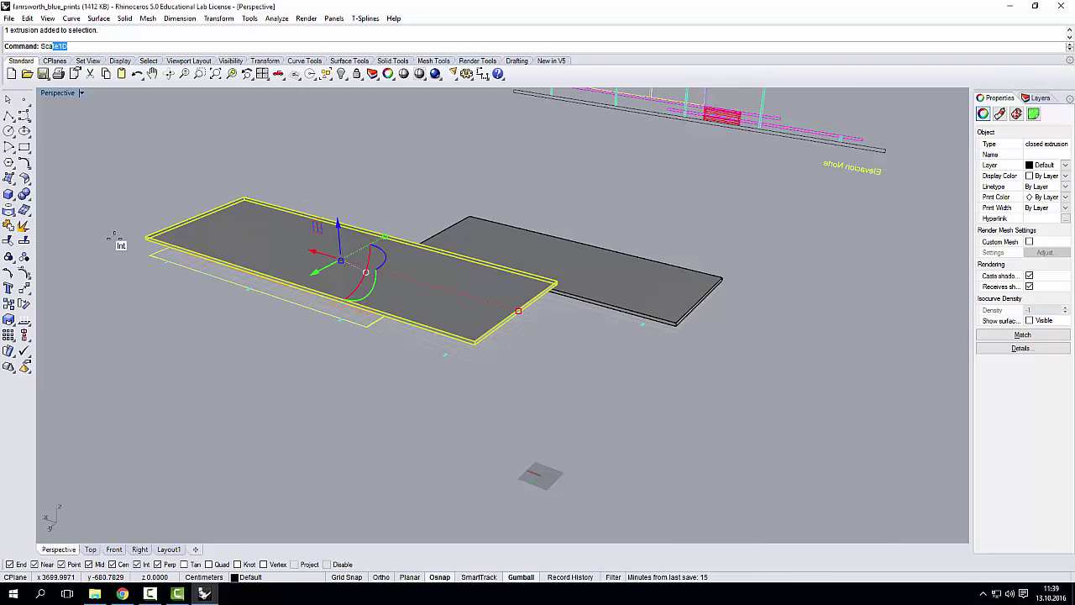
pyautogui.press('Return')
pyautogui.scroll(6, 118, 220)
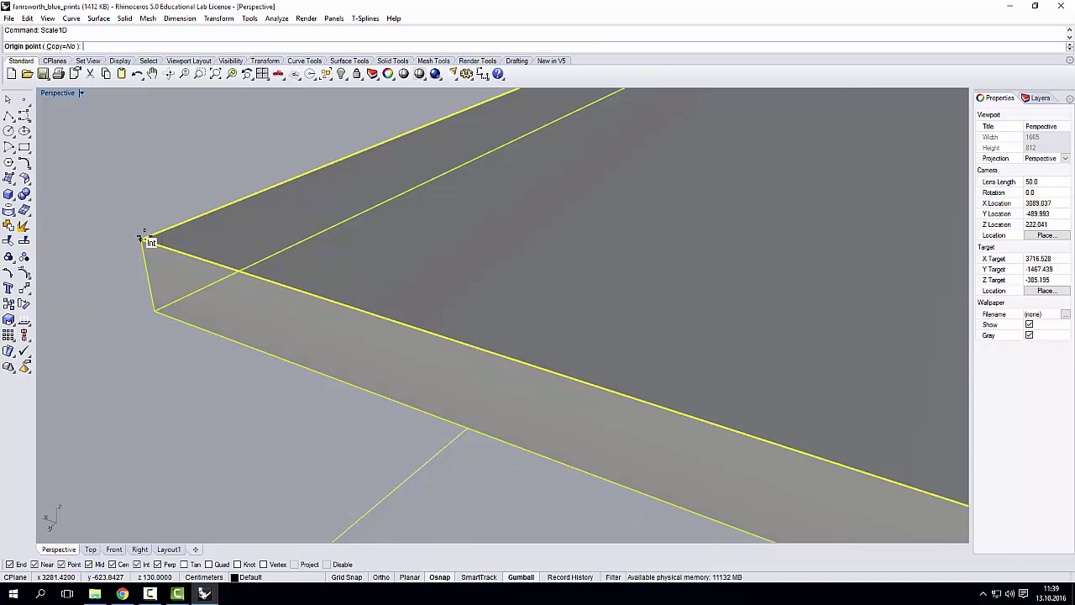
pyautogui.click(143, 241)
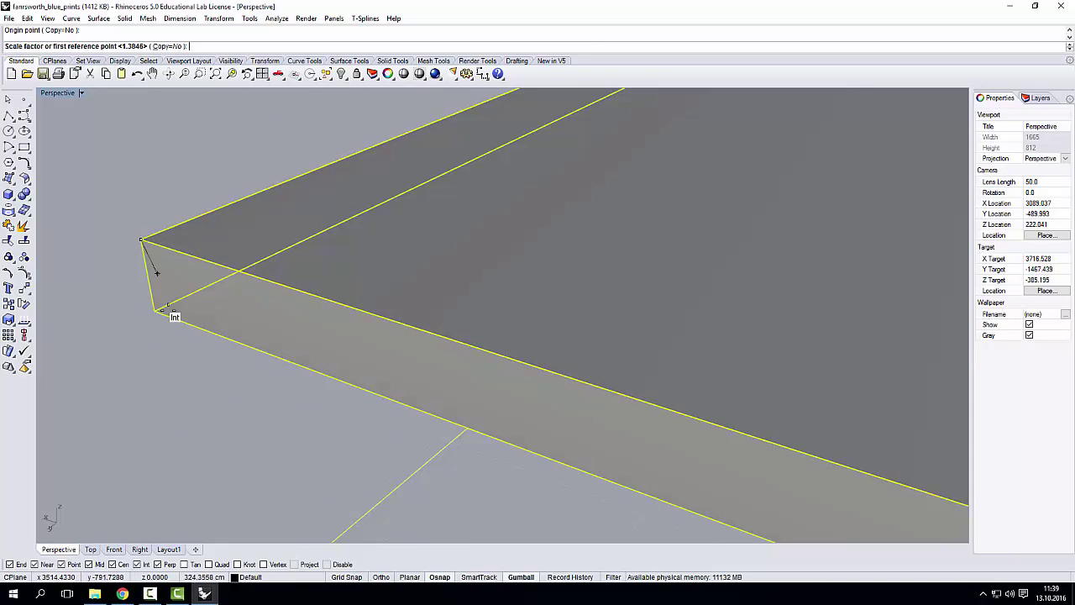
pyautogui.click(155, 313)
pyautogui.scroll(-10, 153, 336)
pyautogui.scroll(5, 367, 266)
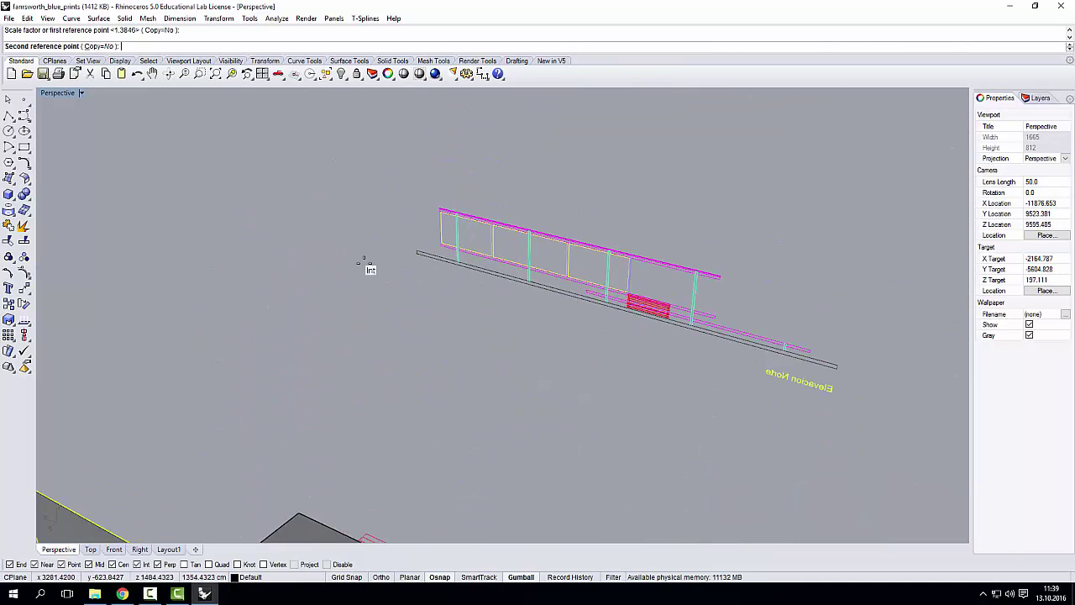
pyautogui.scroll(3, 751, 313)
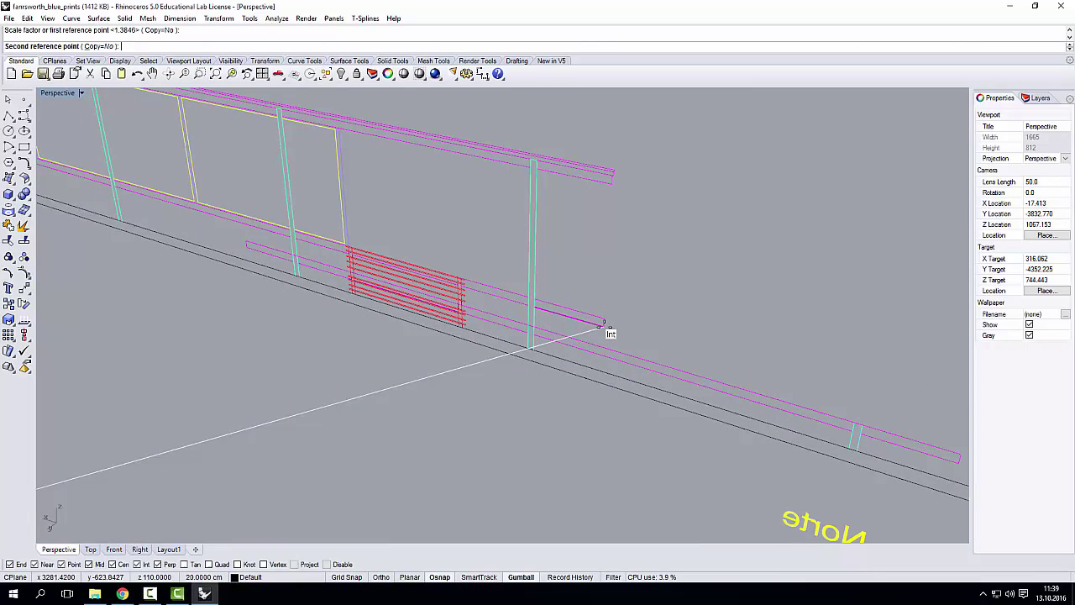
pyautogui.click(605, 324)
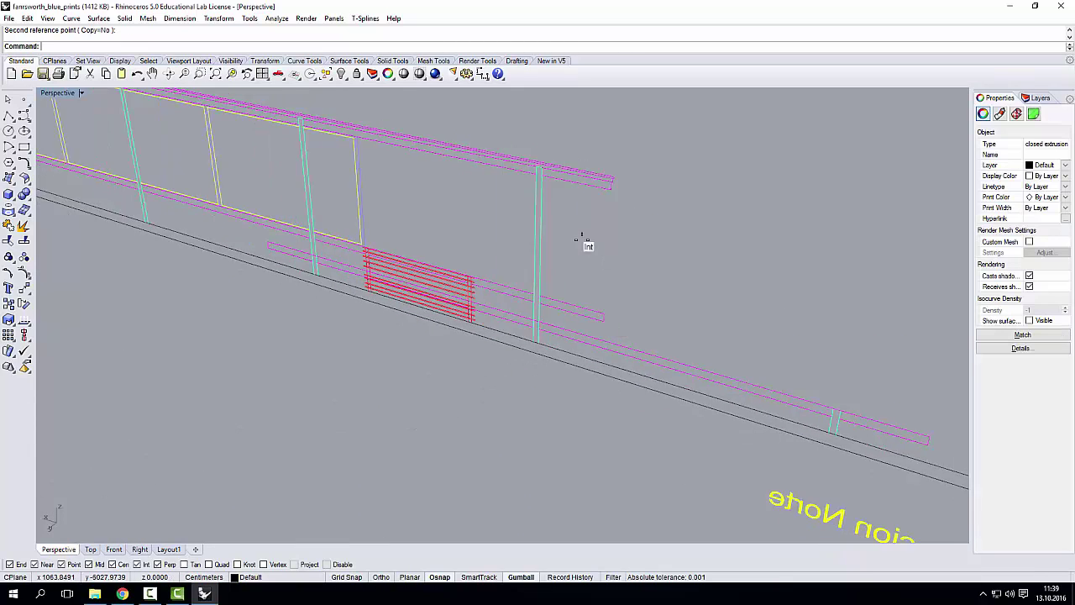
pyautogui.scroll(-8, 580, 240)
pyautogui.press('Escape')
# Copy the house slab vertically from its upper back corner to the top edge of the roof in the north elevation
pyautogui.scroll(8, 353, 328)
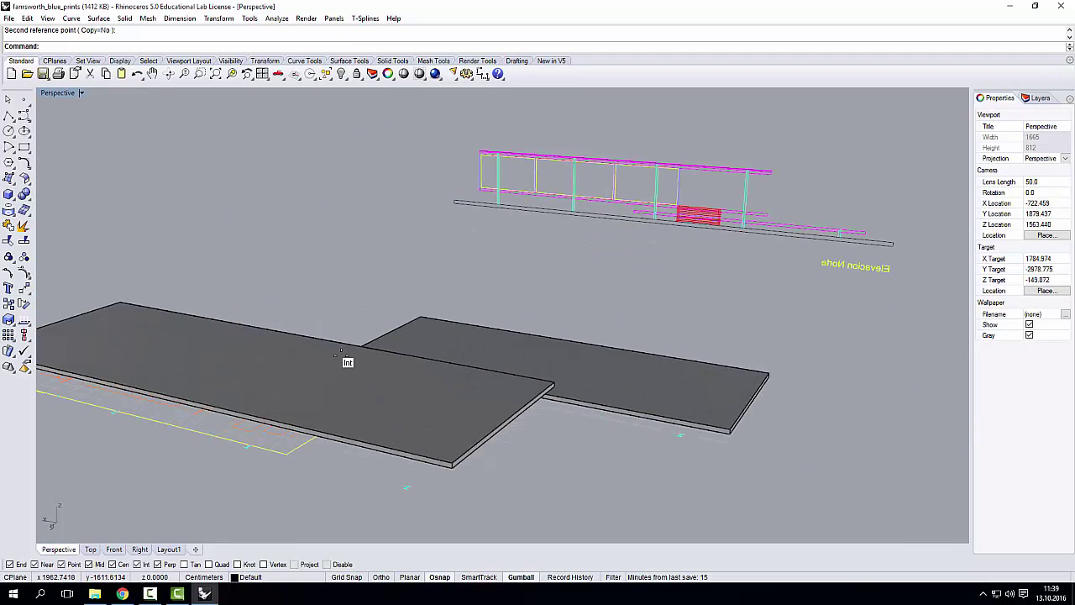
pyautogui.click(336, 356)
pyautogui.scroll(-5, 335, 356)
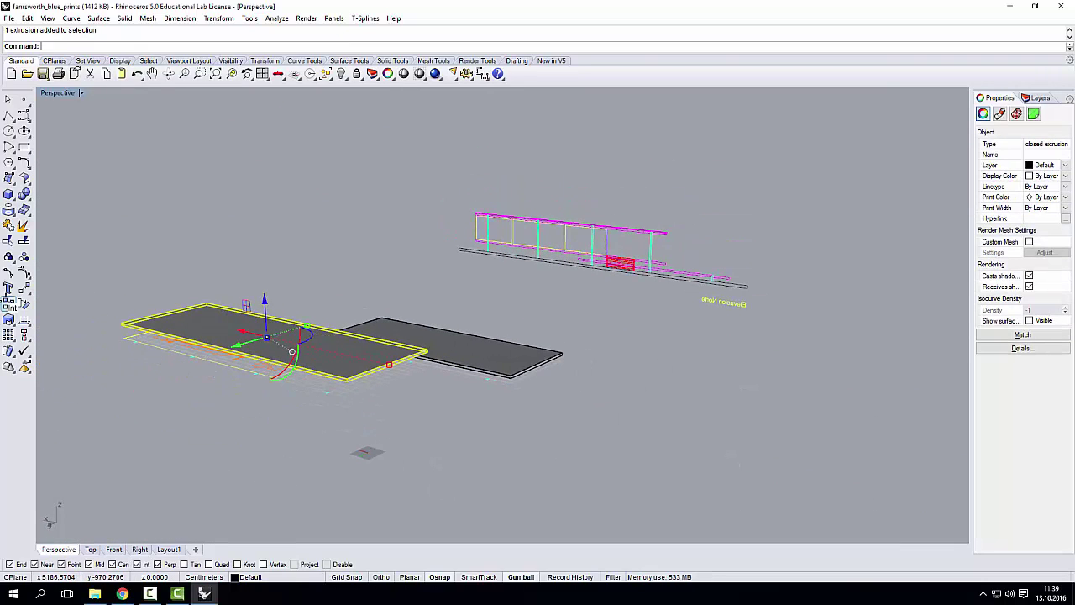
pyautogui.click(8, 304)
pyautogui.click(84, 47)
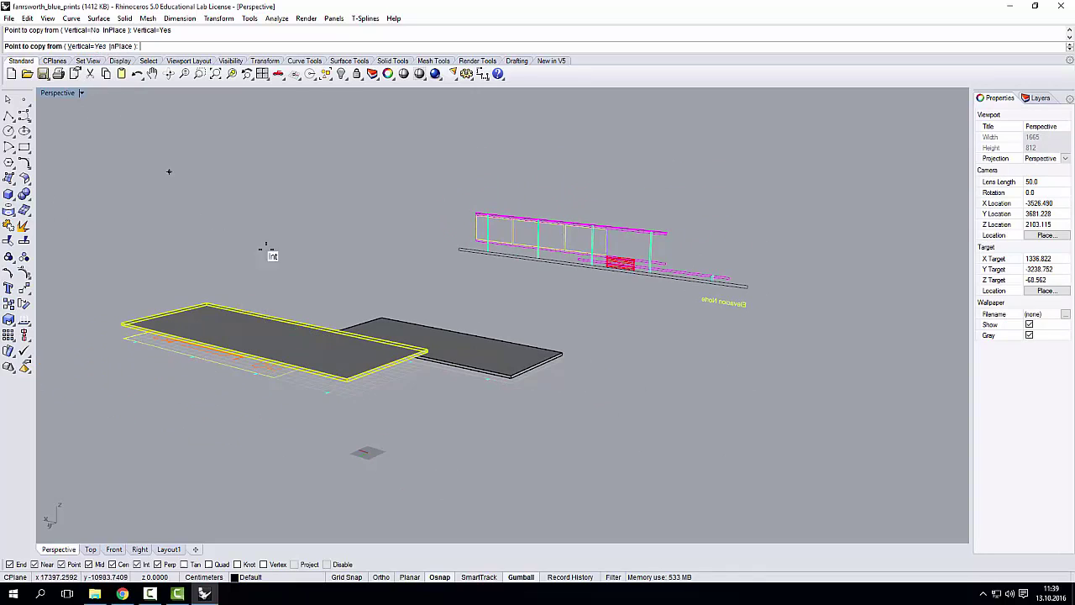
pyautogui.scroll(3, 425, 305)
pyautogui.click(188, 320)
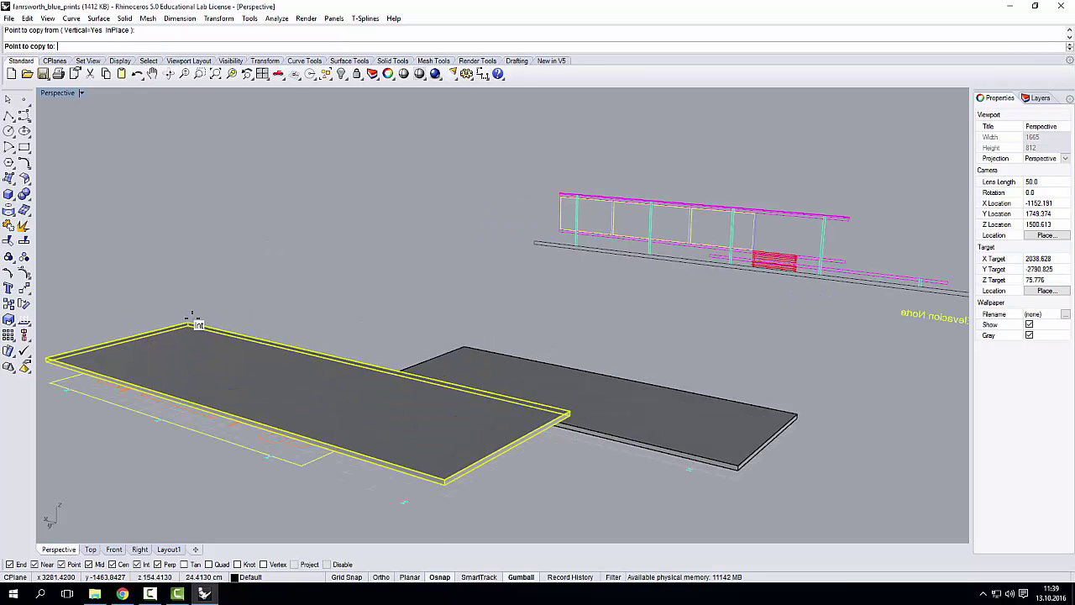
pyautogui.scroll(10, 525, 210)
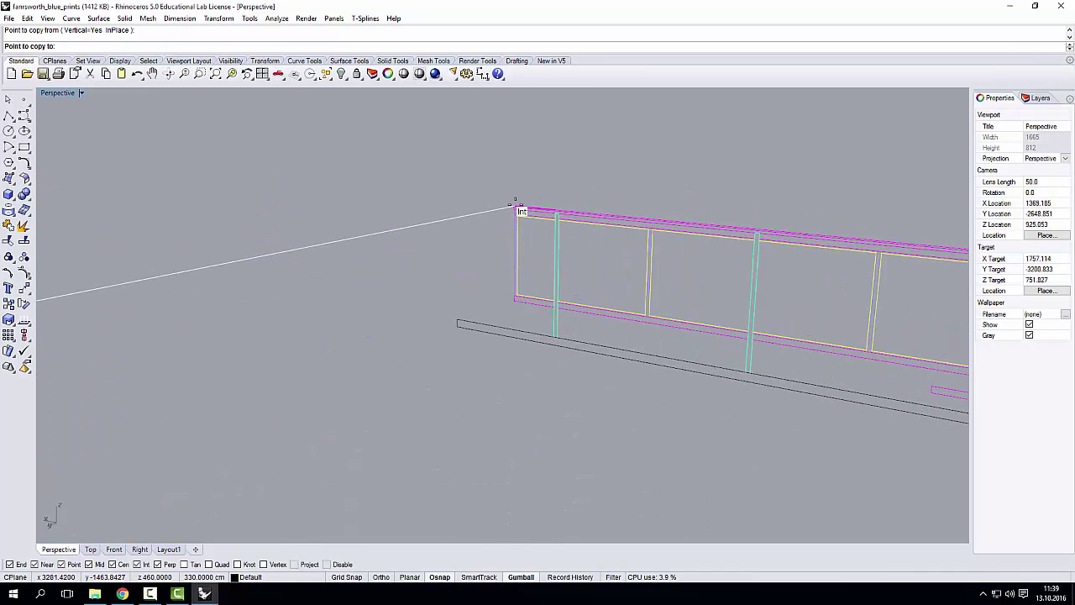
pyautogui.click(516, 206)
pyautogui.scroll(-5, 464, 232)
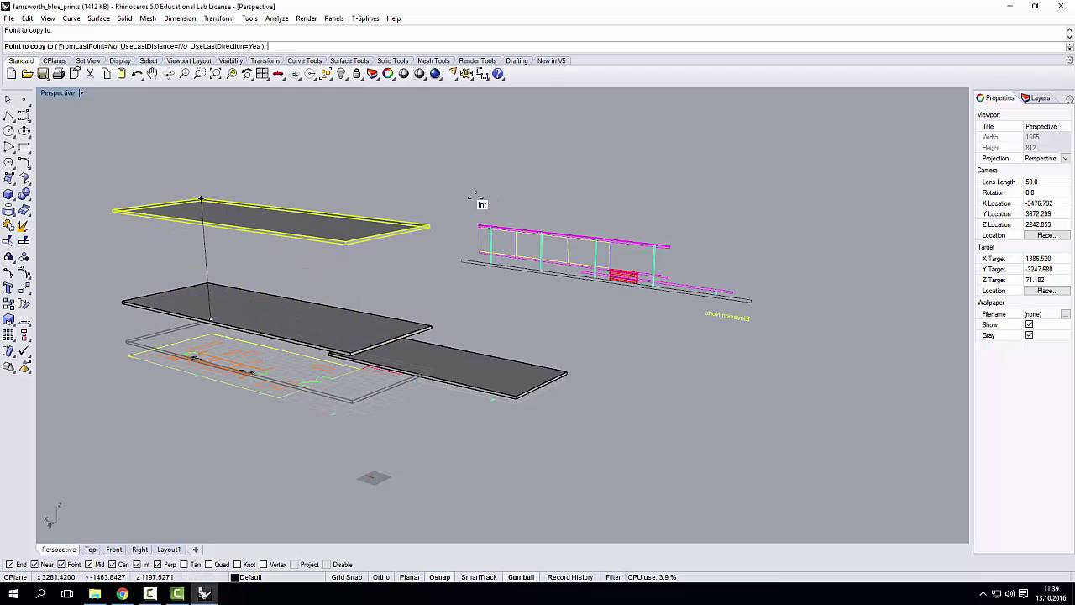
pyautogui.rightClick(399, 291)
pyautogui.moveTo(399, 291); pyautogui.dragTo(325, 336, button='right')
pyautogui.click(419, 269)
pyautogui.press('Escape')
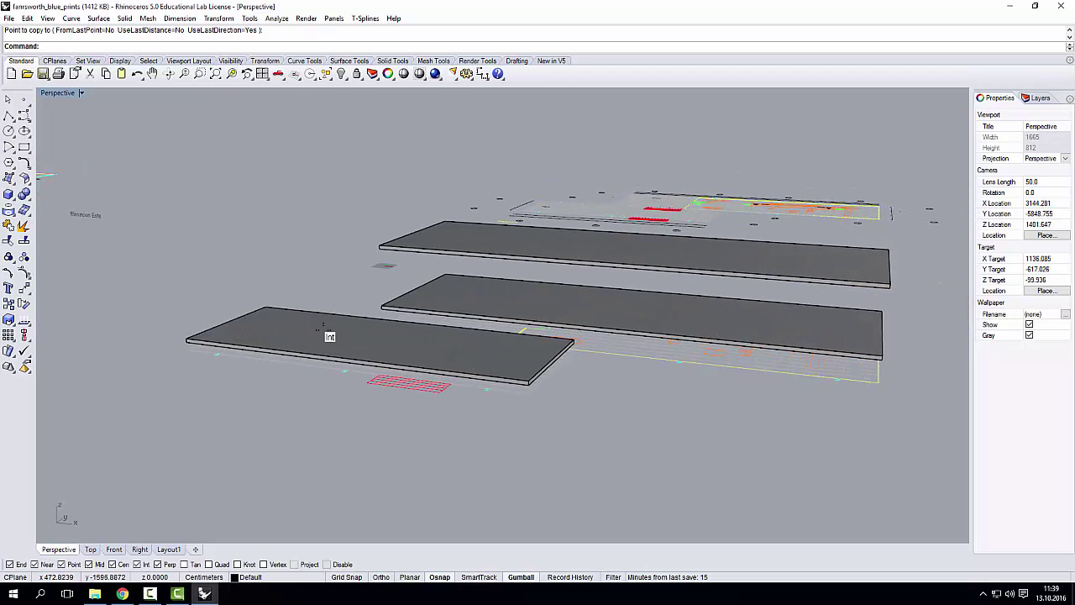
# Examine the terrace, house and roof slabs from several angles, and the column section beside the house slab's corner in the floor plan
pyautogui.scroll(-5, 330, 336)
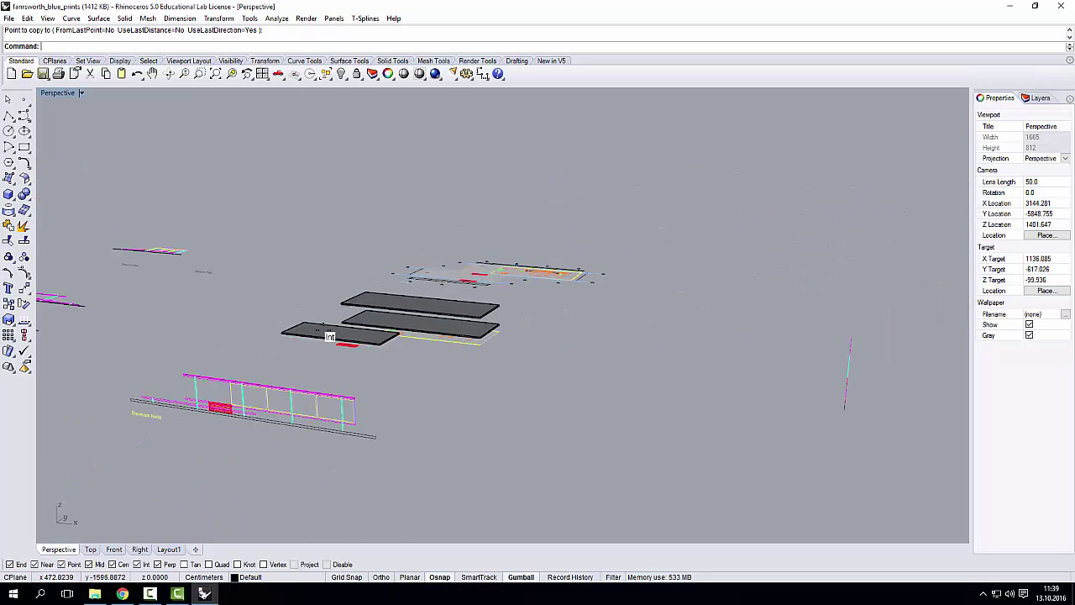
pyautogui.moveTo(345, 330); pyautogui.dragTo(476, 405, button='right')
pyautogui.scroll(4, 477, 405)
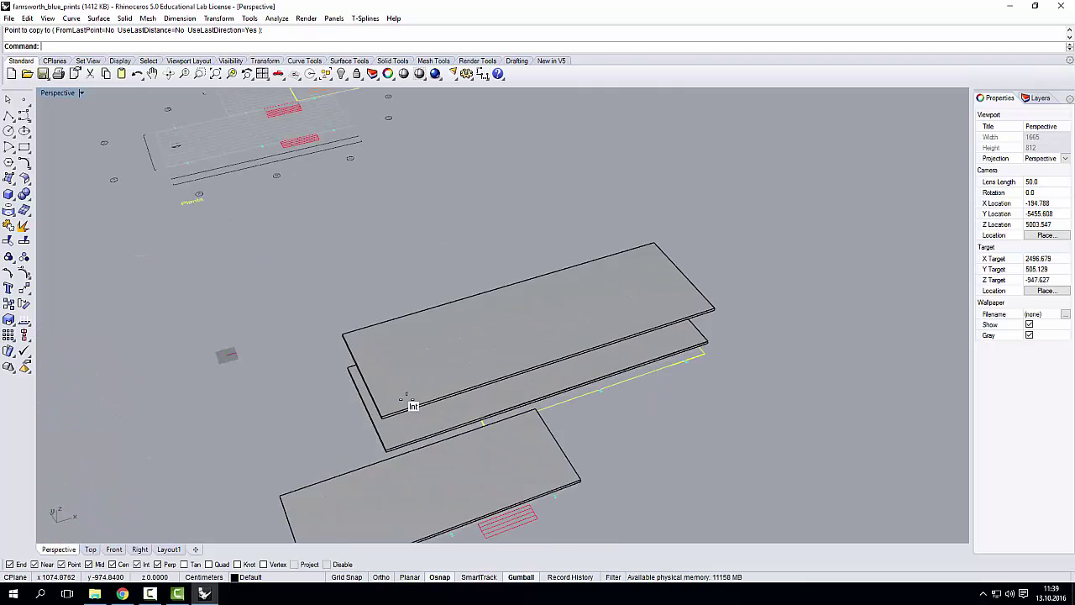
pyautogui.scroll(-3, 412, 403)
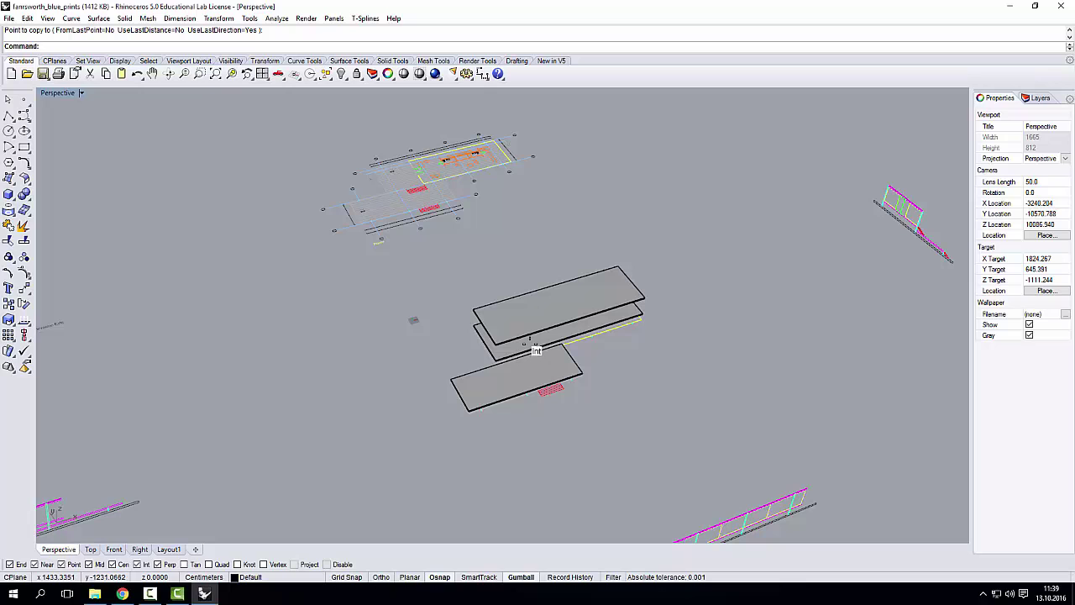
pyautogui.scroll(-6, 531, 344)
pyautogui.moveTo(532, 344); pyautogui.dragTo(493, 297, button='right')
pyautogui.scroll(6, 583, 280)
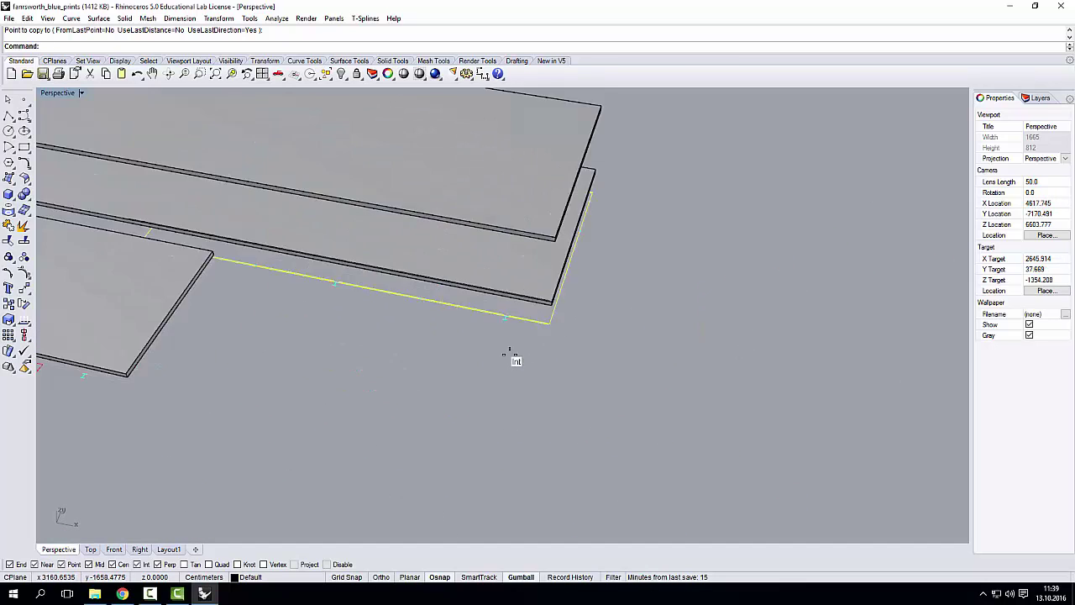
pyautogui.scroll(3, 510, 354)
pyautogui.scroll(10, 510, 293)
pyautogui.scroll(-6, 510, 351)
pyautogui.moveTo(508, 389); pyautogui.dragTo(505, 245, button='right')
# In Top view, trace the outer flange of the I-shaped column beside the house slab's edge with a rectangle
pyautogui.doubleClick(58, 93)
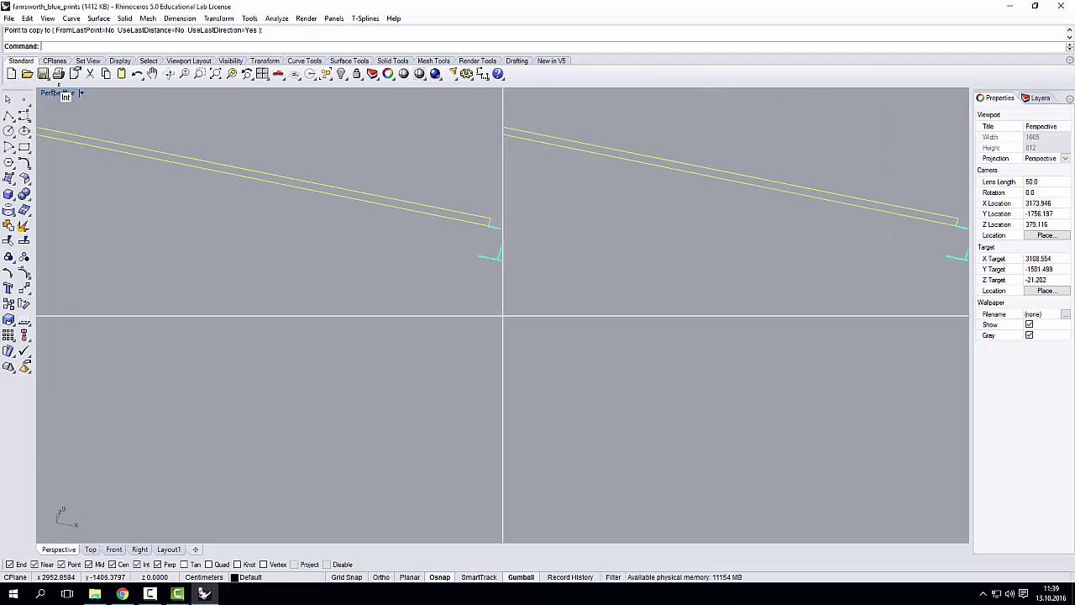
pyautogui.doubleClick(48, 93)
pyautogui.scroll(8, 547, 343)
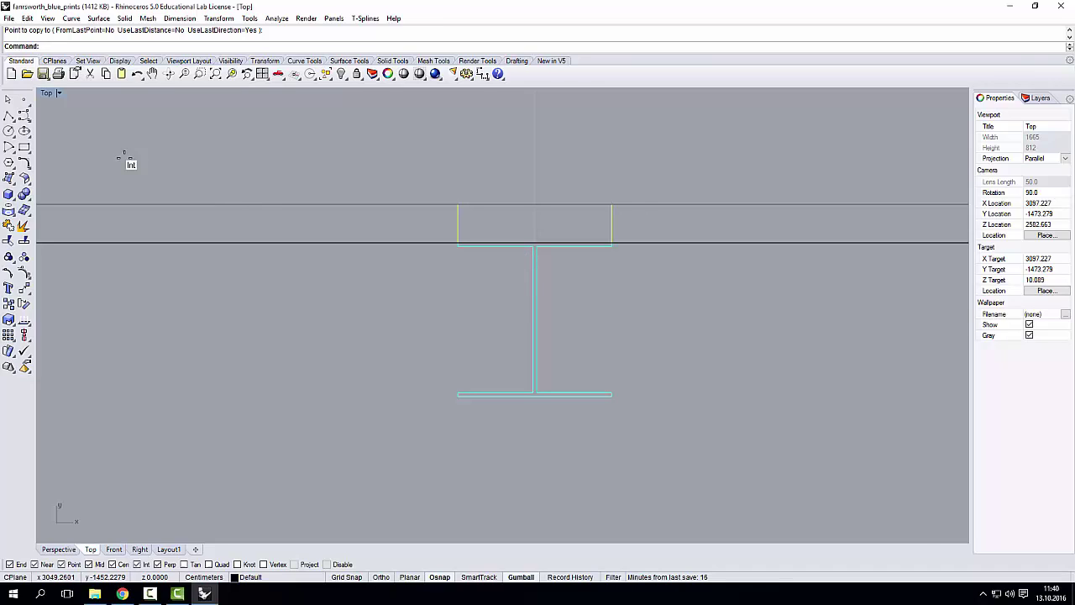
pyautogui.click(23, 147)
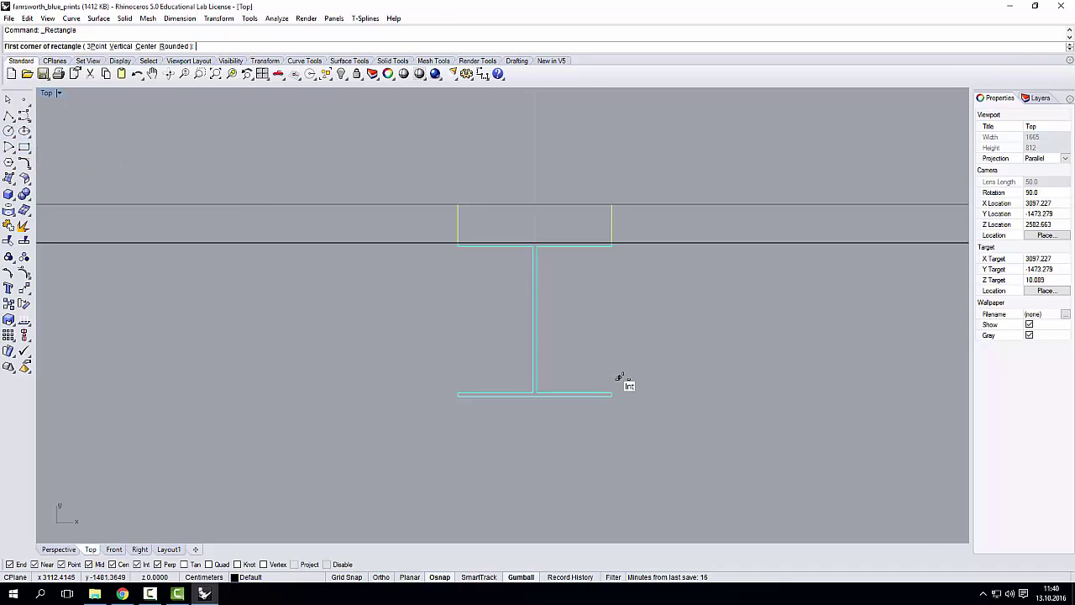
pyautogui.scroll(4, 620, 378)
pyautogui.click(240, 402)
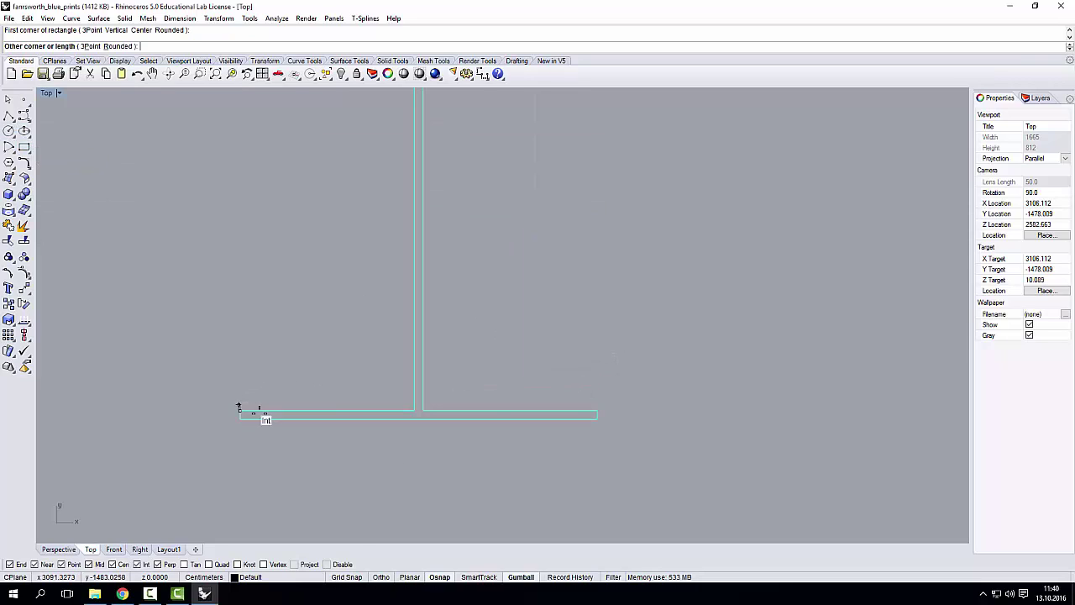
pyautogui.click(596, 417)
# Trace the column's web with a rectangle running from the outer flange to the flange at the slab edge
pyautogui.press('Return')
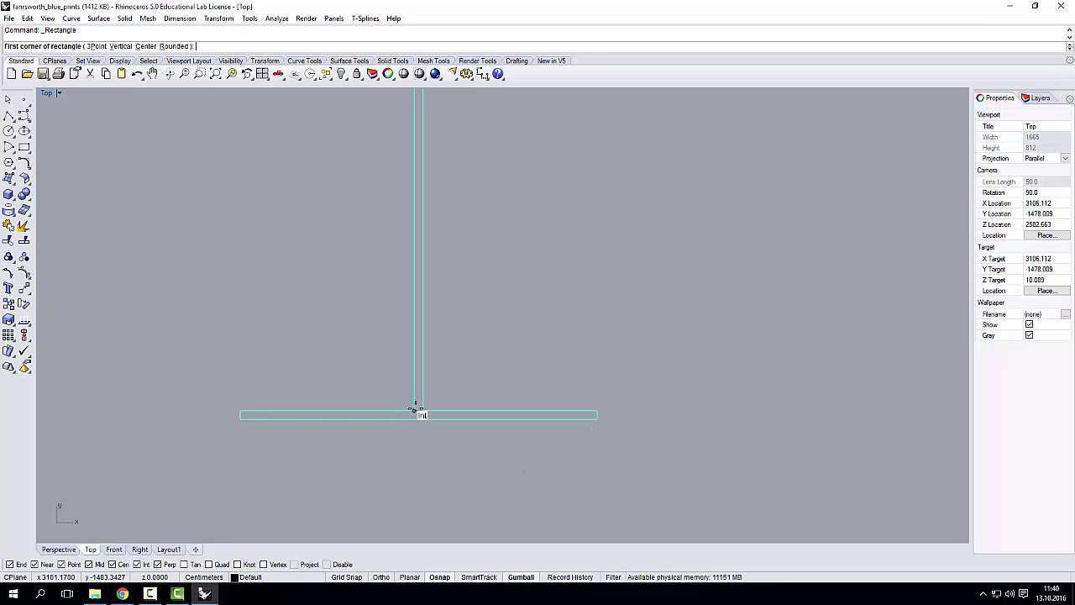
pyautogui.click(414, 411)
pyautogui.scroll(-4, 422, 448)
pyautogui.scroll(3, 425, 357)
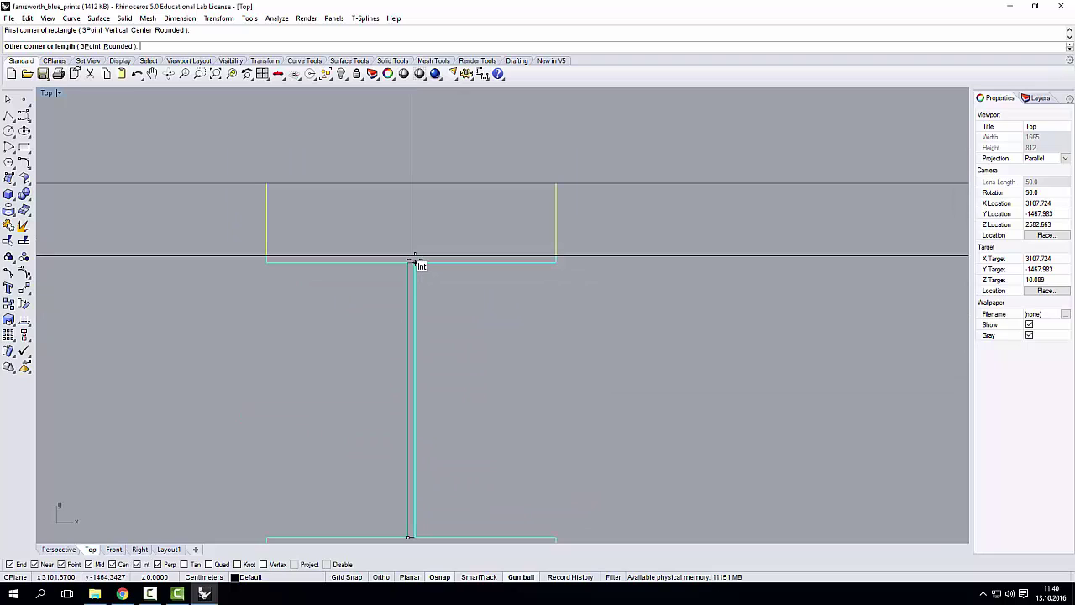
pyautogui.click(420, 262)
# Trace the column flange adjoining the slab edge with a rectangle between its opposite corners
pyautogui.press('Return')
pyautogui.click(266, 263)
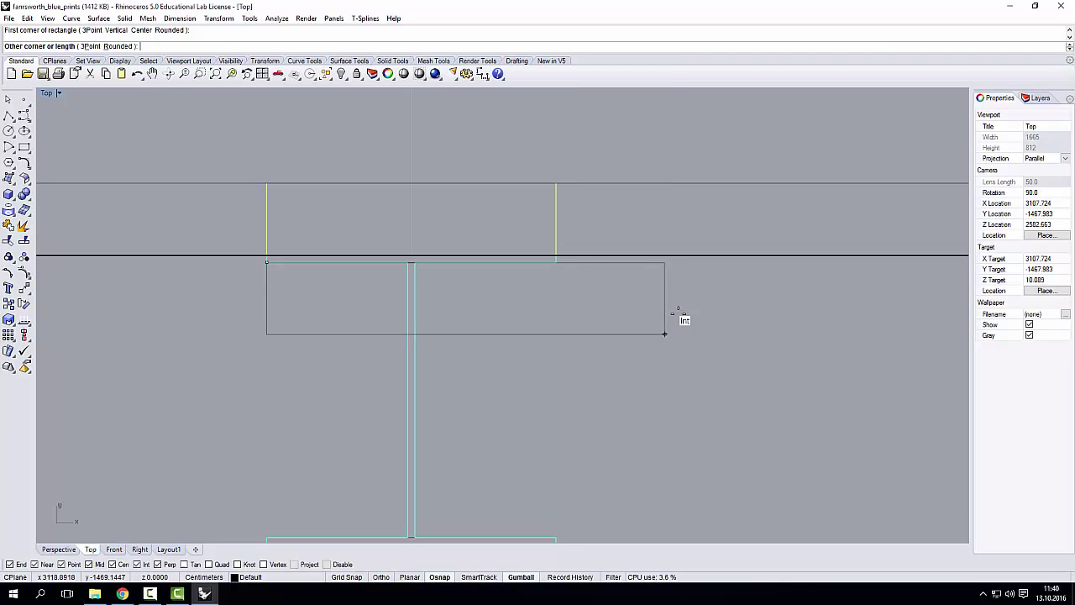
pyautogui.scroll(5, 490, 261)
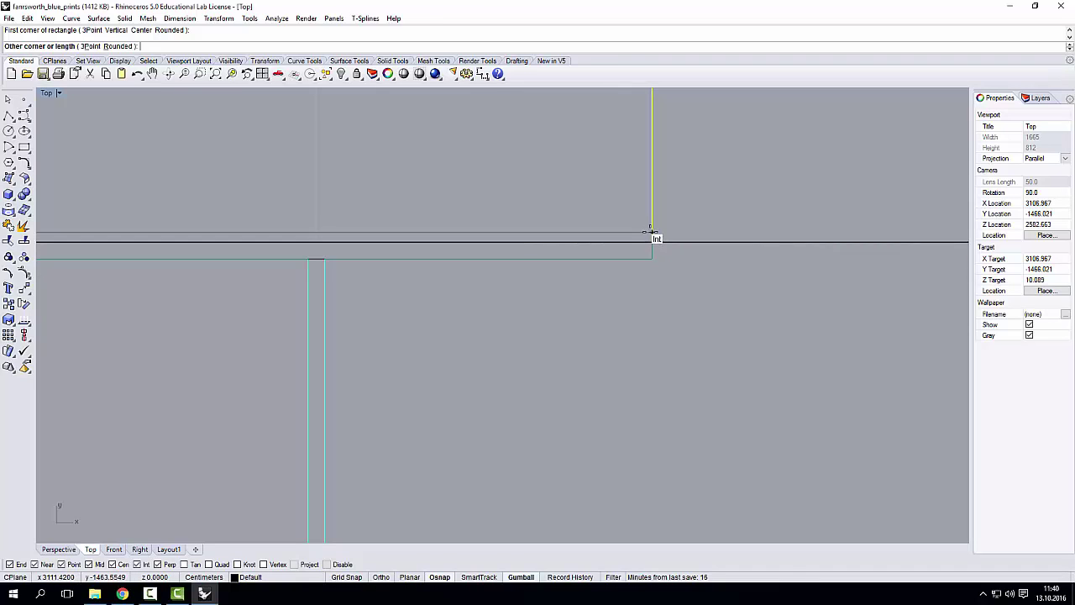
pyautogui.click(652, 242)
pyautogui.scroll(-4, 504, 217)
pyautogui.scroll(-3, 504, 217)
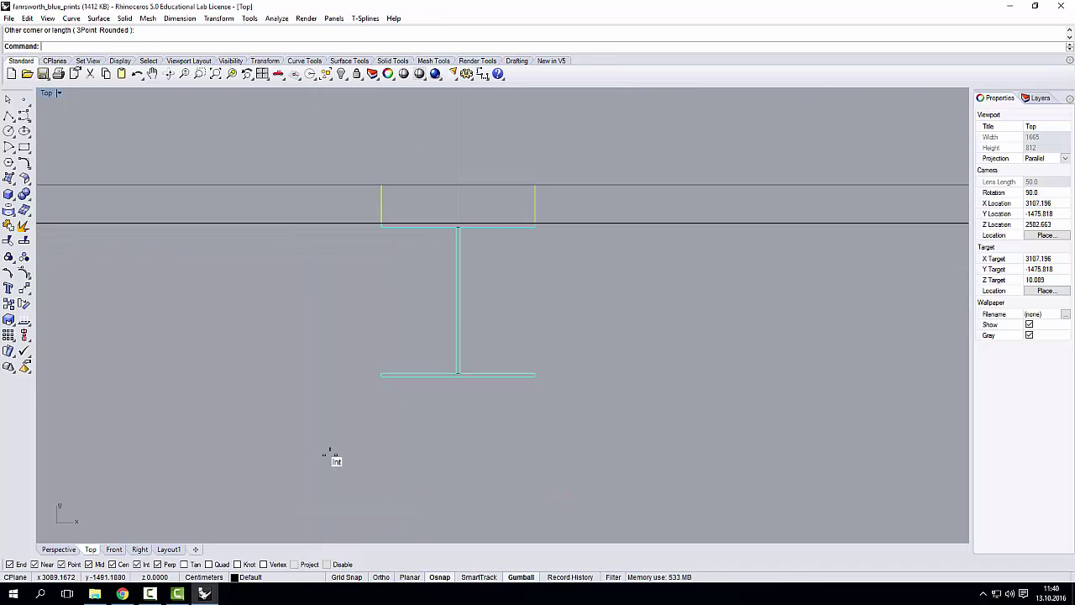
# Move the three traced column rectangles together along the X axis into the empty area beyond the house slab's end
pyautogui.moveTo(290, 442); pyautogui.dragTo(641, 204)
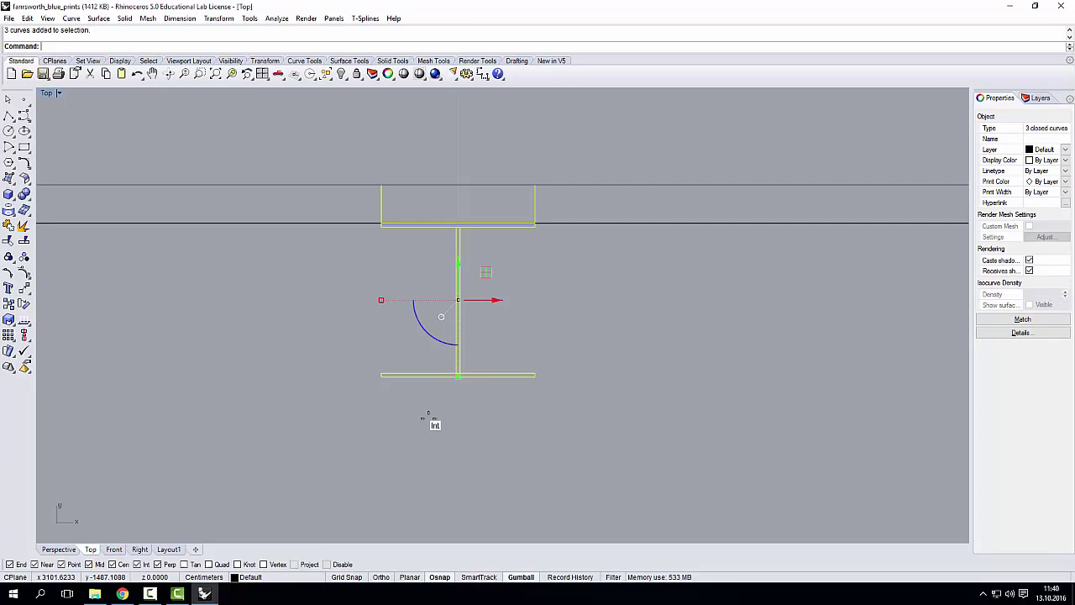
pyautogui.scroll(-1, 308, 373)
pyautogui.scroll(-1, 309, 372)
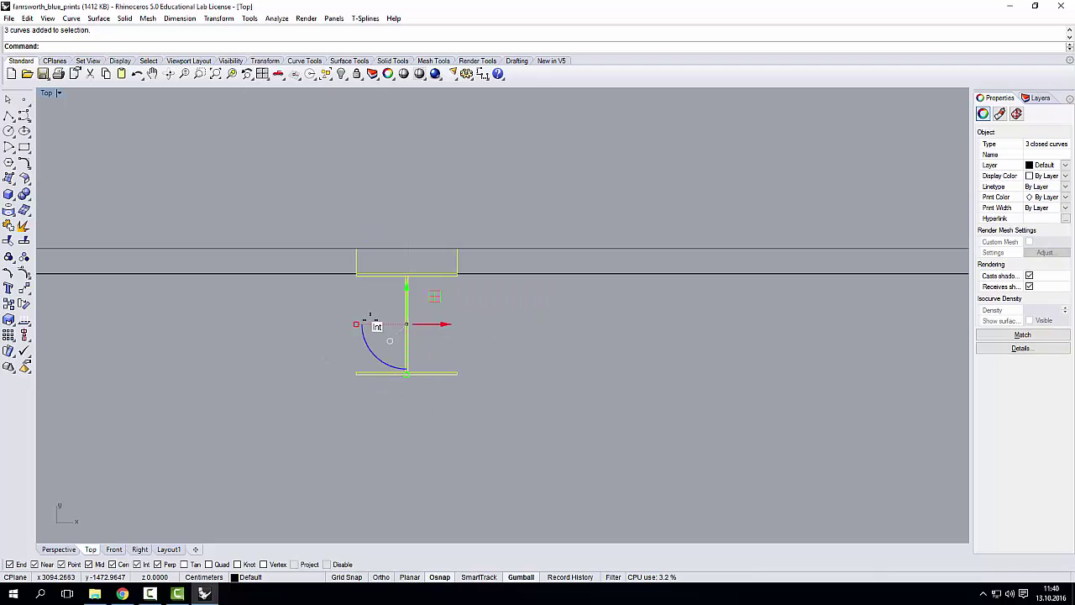
pyautogui.scroll(-2, 323, 324)
pyautogui.click(399, 324)
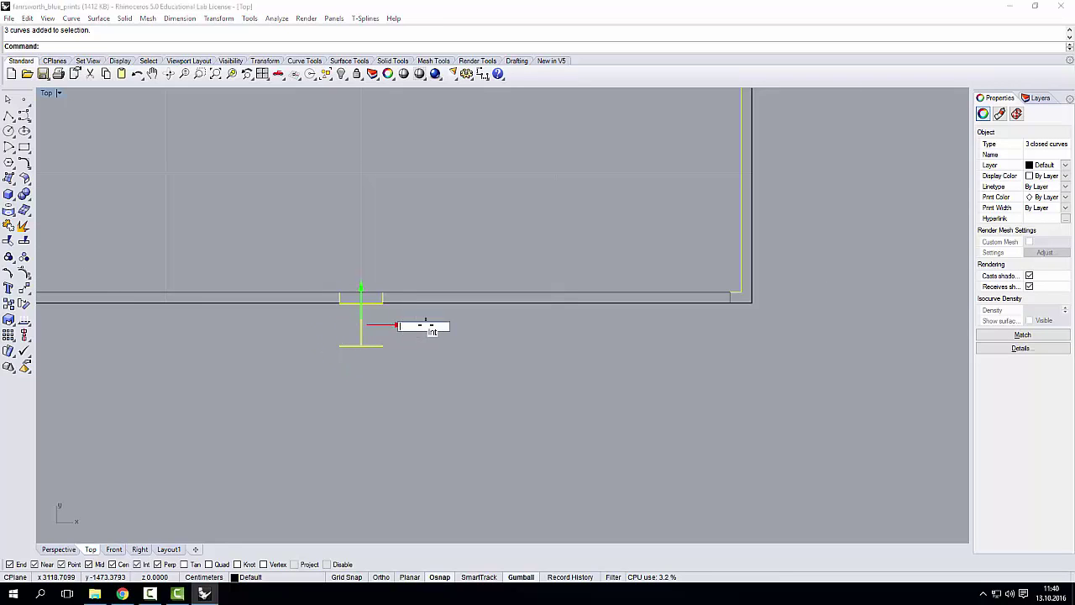
pyautogui.scroll(-7, 269, 344)
pyautogui.press('Escape')
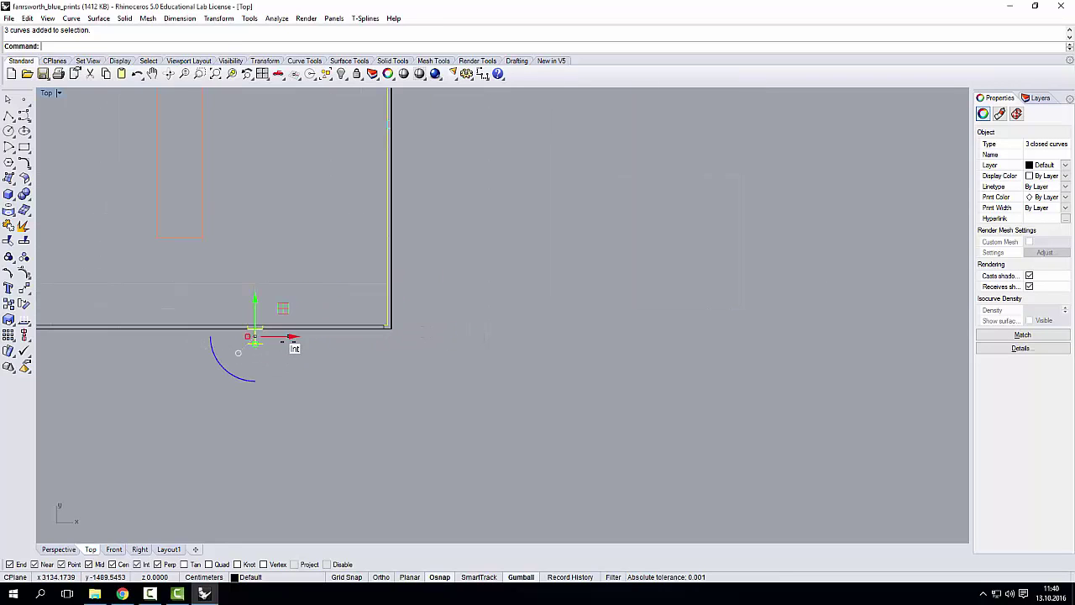
pyautogui.moveTo(294, 337); pyautogui.dragTo(534, 315)
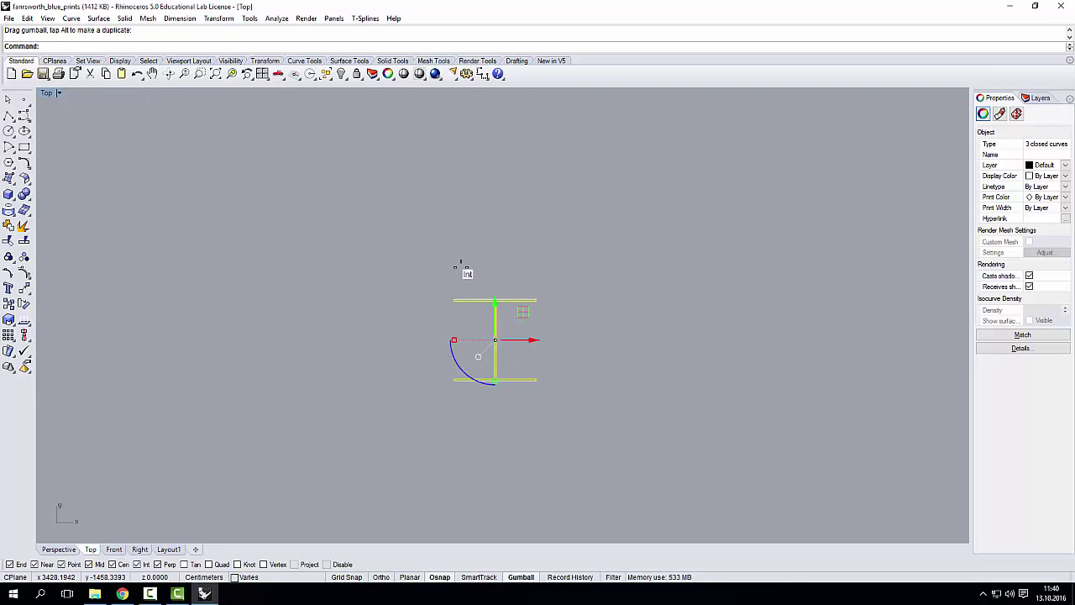
# In Perspective view, try to trim away the edge where the column's web rectangle meets the flange, and undo the trim
pyautogui.doubleClick(48, 92)
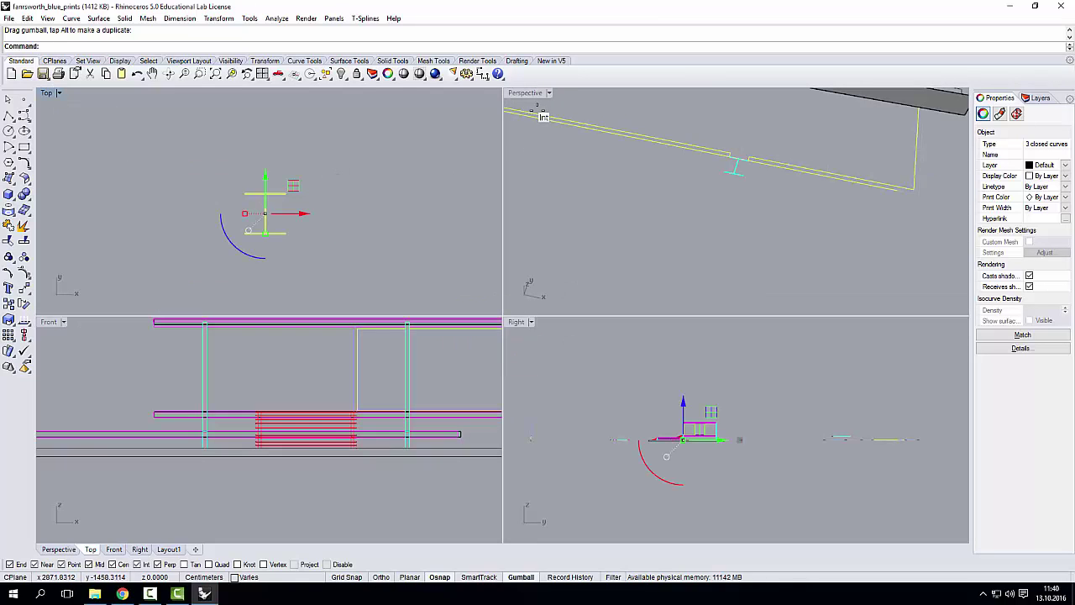
pyautogui.doubleClick(525, 92)
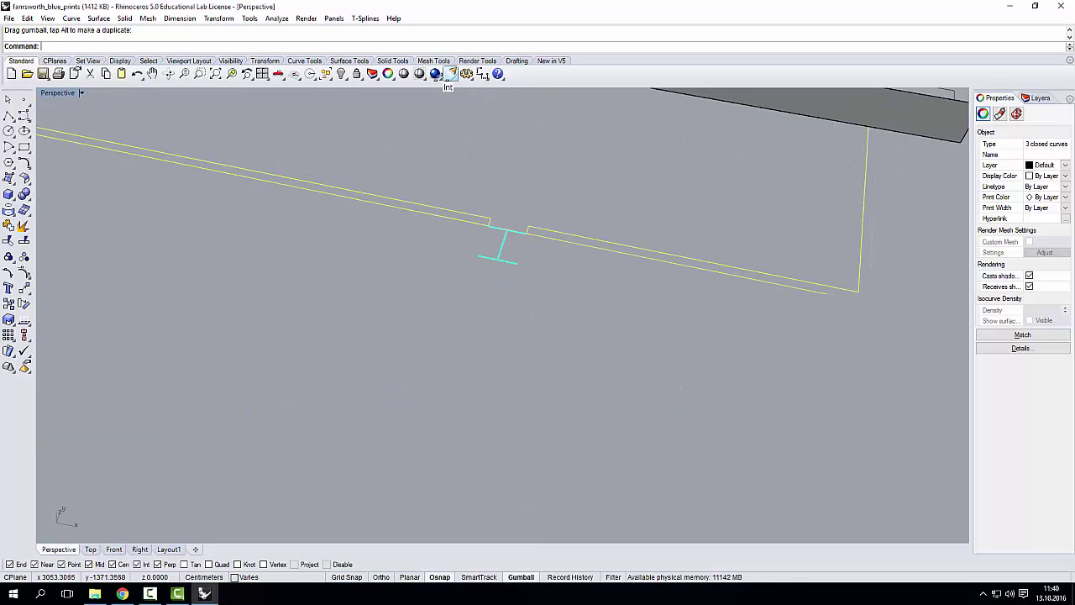
pyautogui.click(234, 77)
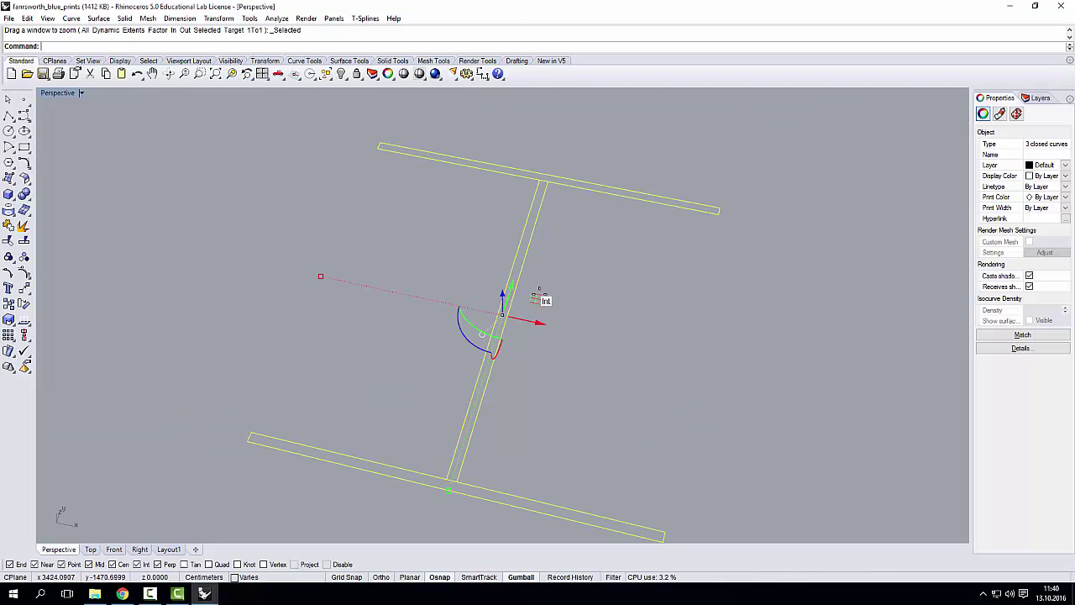
pyautogui.moveTo(422, 155); pyautogui.dragTo(508, 221, button='right')
pyautogui.scroll(3, 509, 221)
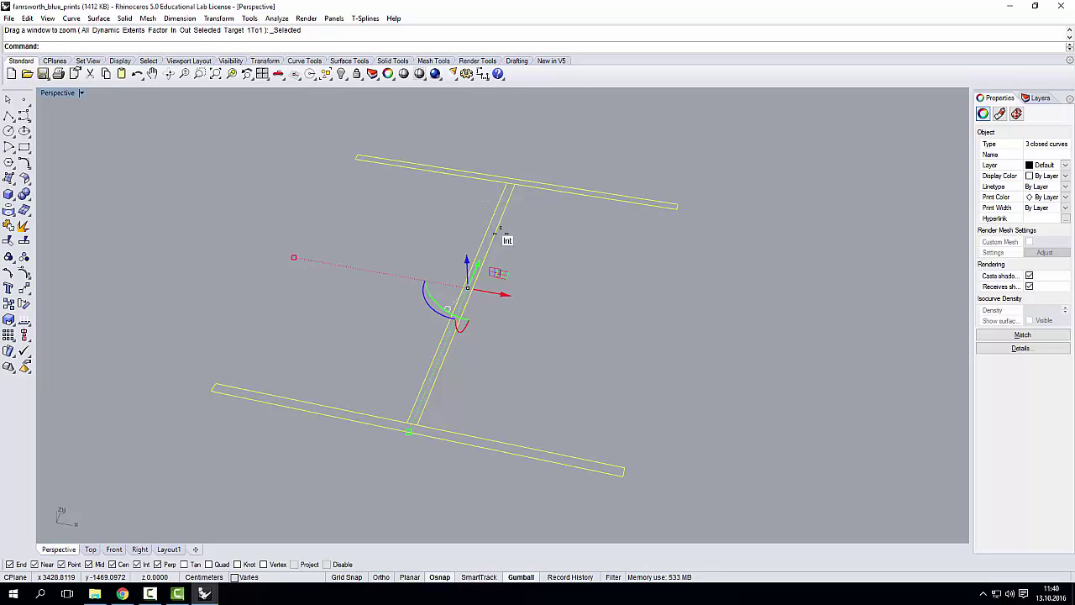
pyautogui.moveTo(496, 257); pyautogui.dragTo(513, 294, button='right')
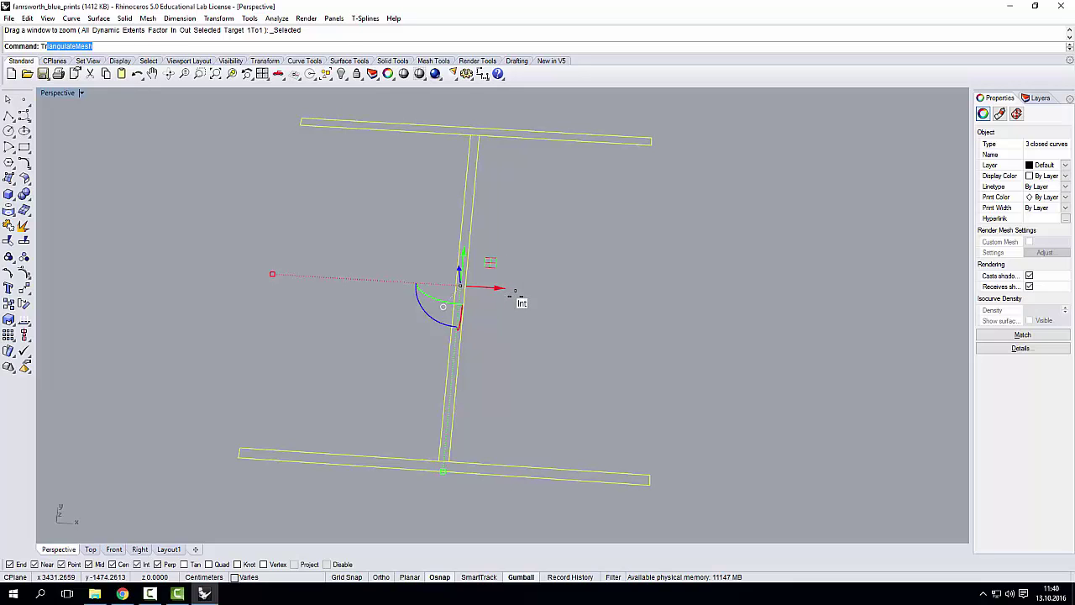
pyautogui.write('im')
pyautogui.press('Return')
pyautogui.scroll(5, 448, 466)
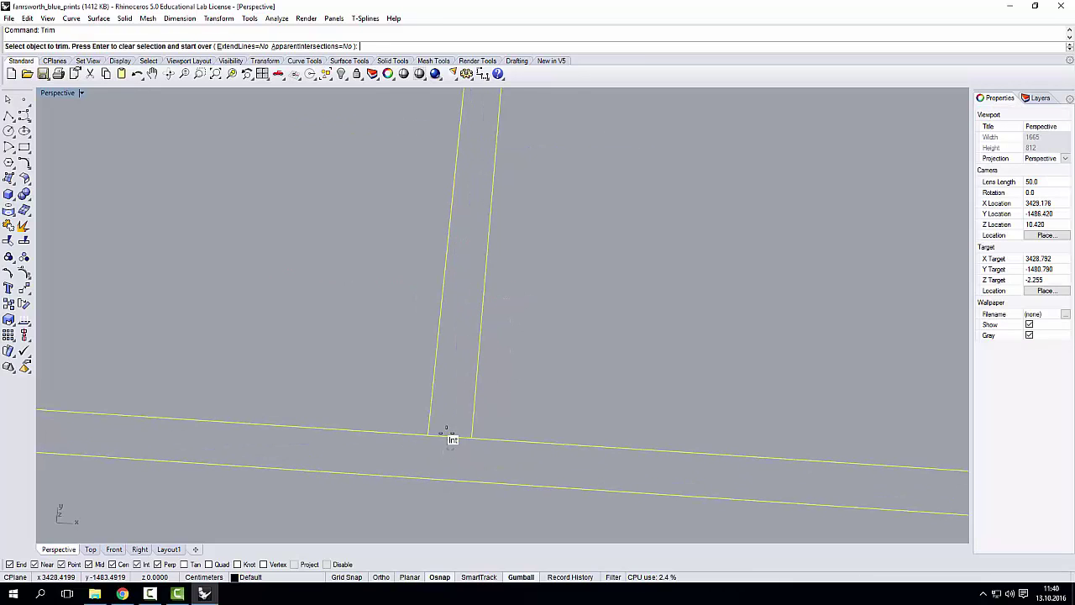
pyautogui.click(447, 433)
pyautogui.hotkey('ctrl', 'z')
pyautogui.scroll(-5, 459, 440)
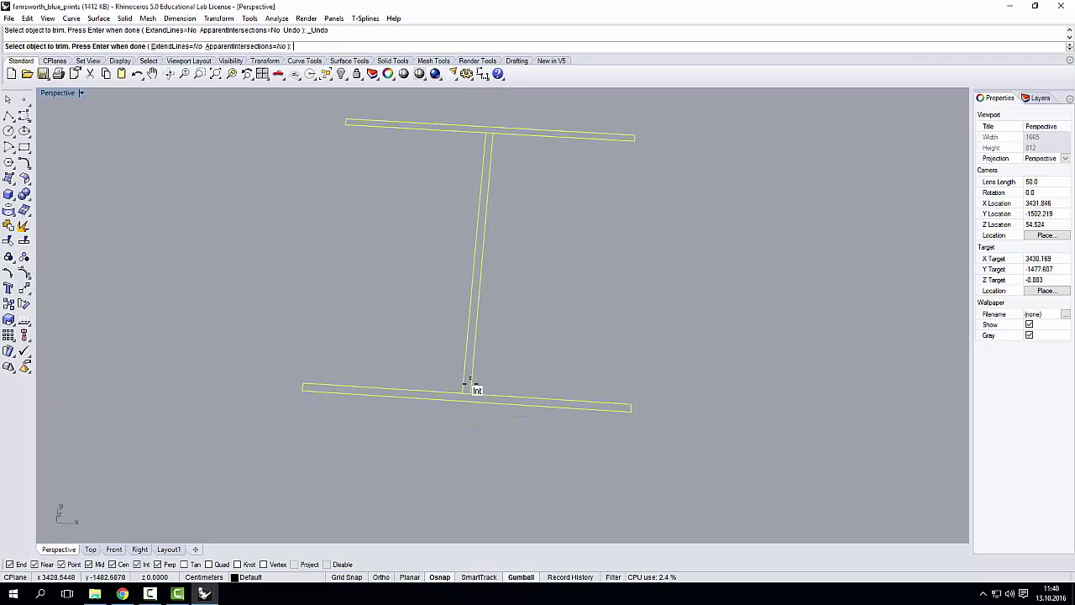
pyautogui.moveTo(473, 451); pyautogui.dragTo(392, 223, button='right')
pyautogui.scroll(4, 498, 222)
pyautogui.scroll(-3, 499, 214)
pyautogui.press('Return')
# Group the three rectangles of the column section and clear the selection
pyautogui.scroll(-2, 488, 217)
pyautogui.moveTo(353, 439); pyautogui.dragTo(353, 440)
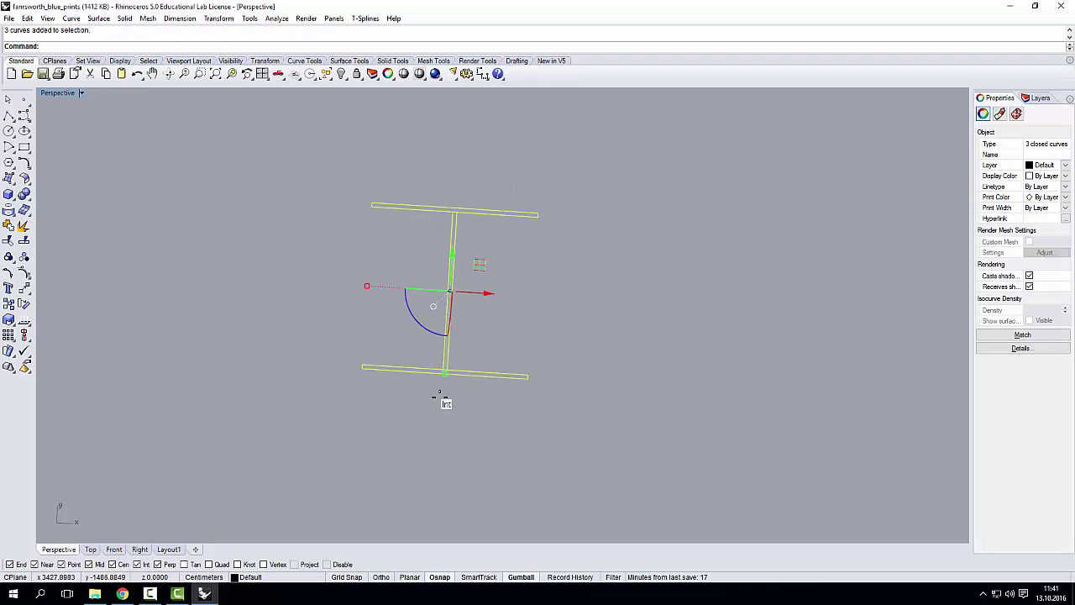
pyautogui.hotkey('ctrl', 'g')
pyautogui.click(538, 259)
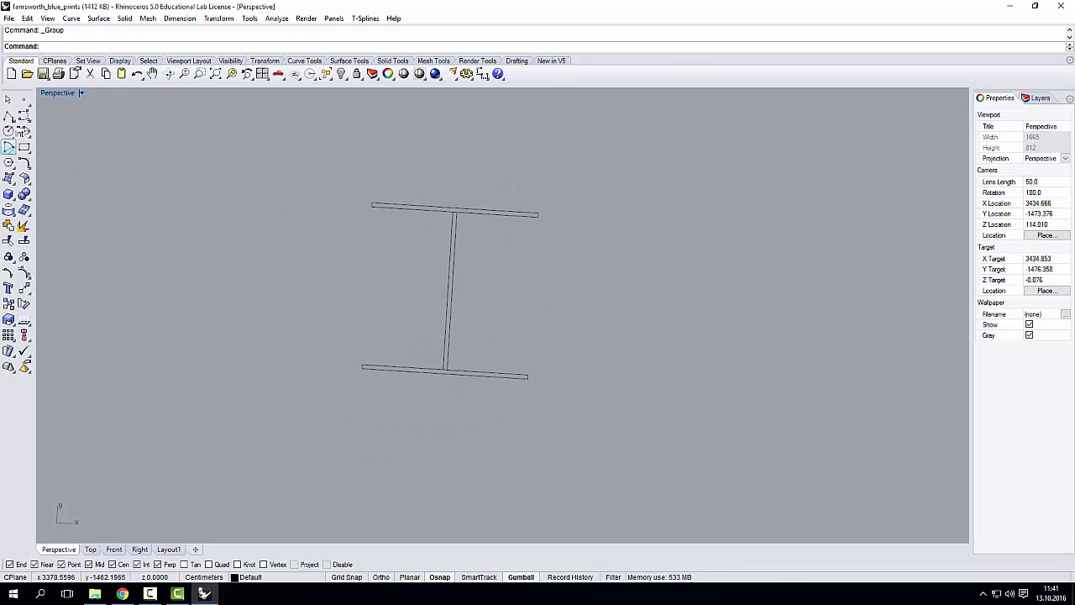
# Start a polyline at the lower flange's outer corner and trace that flange's outer edges and one side of the web
pyautogui.click(8, 115)
pyautogui.scroll(3, 466, 386)
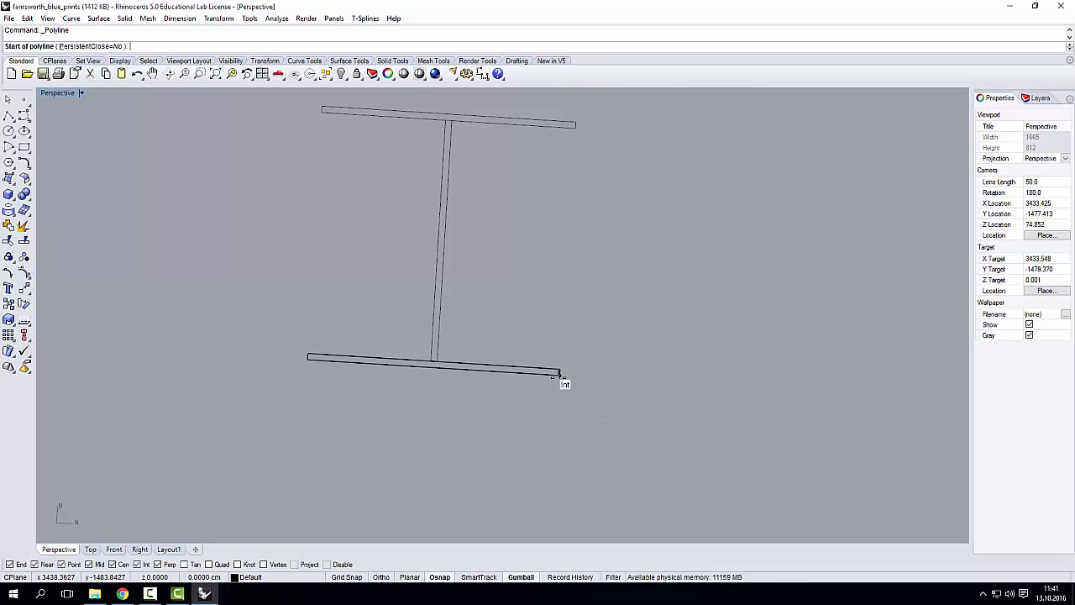
pyautogui.click(560, 374)
pyautogui.click(309, 356)
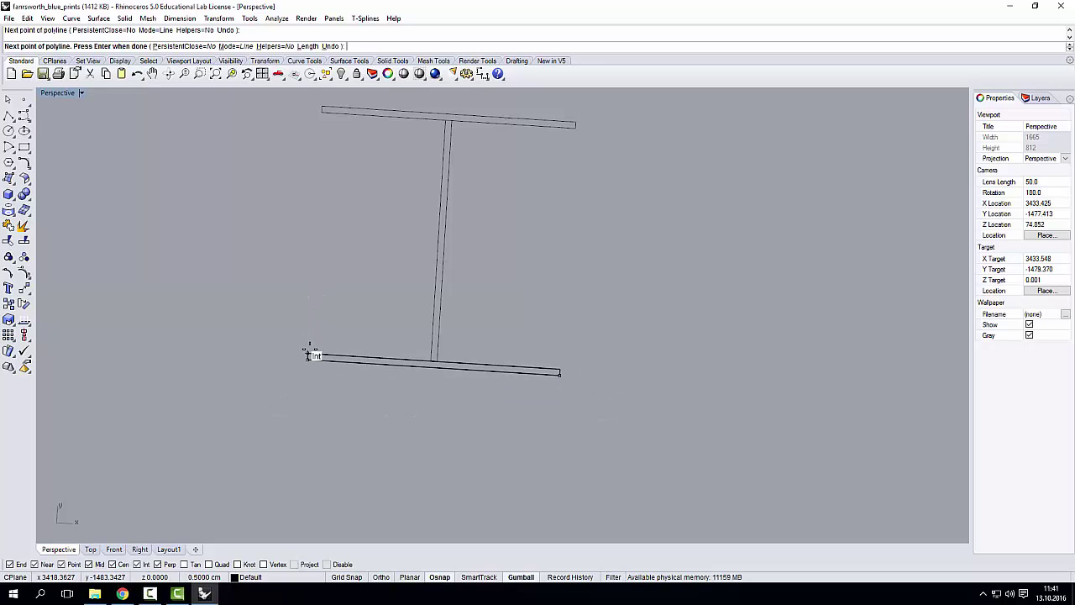
pyautogui.scroll(3, 375, 314)
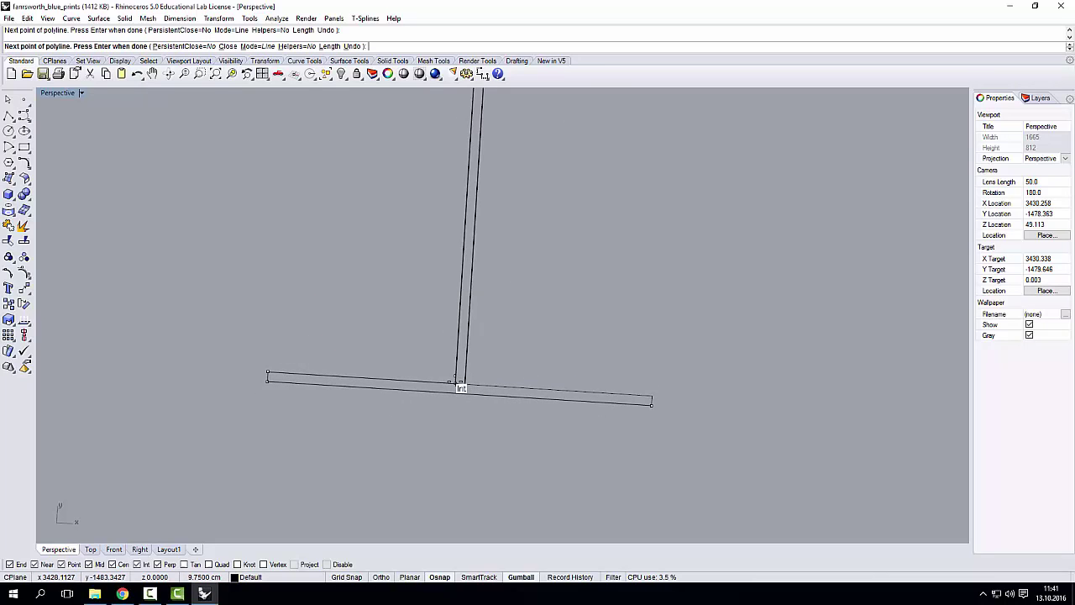
pyautogui.scroll(-3, 461, 387)
pyautogui.scroll(3, 464, 335)
pyautogui.click(461, 335)
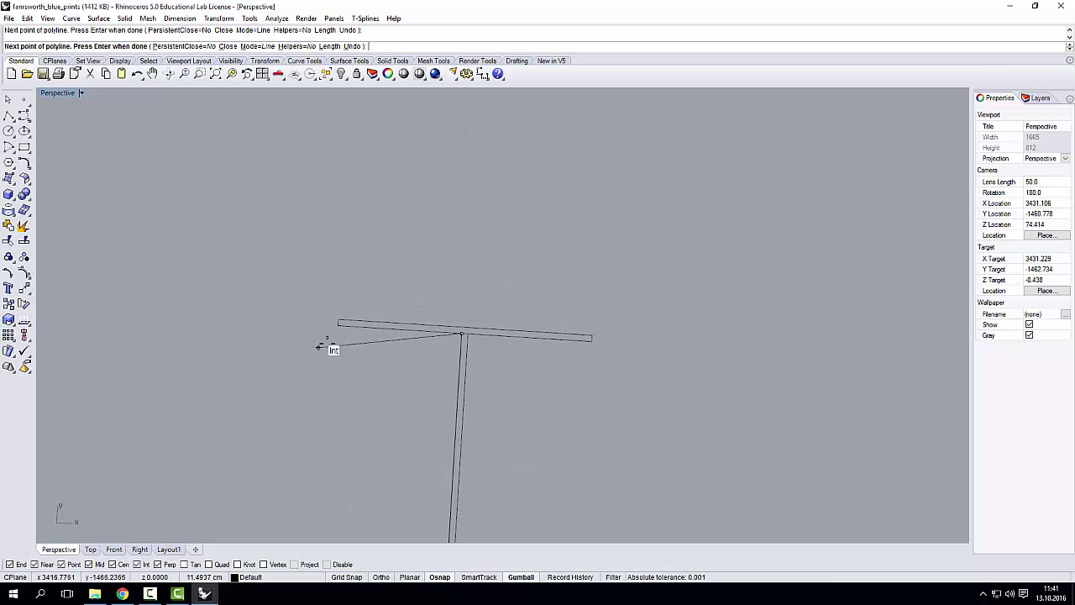
# Continue the polyline around the upper flange and down the web's other side, closing it at the lower flange's starting corner
pyautogui.click(339, 321)
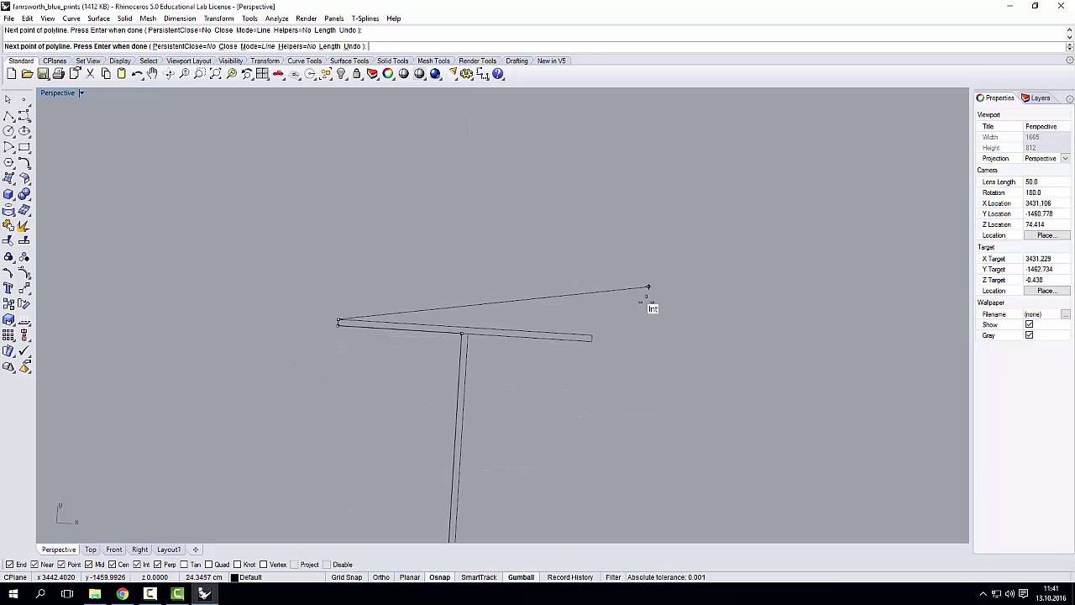
pyautogui.click(592, 341)
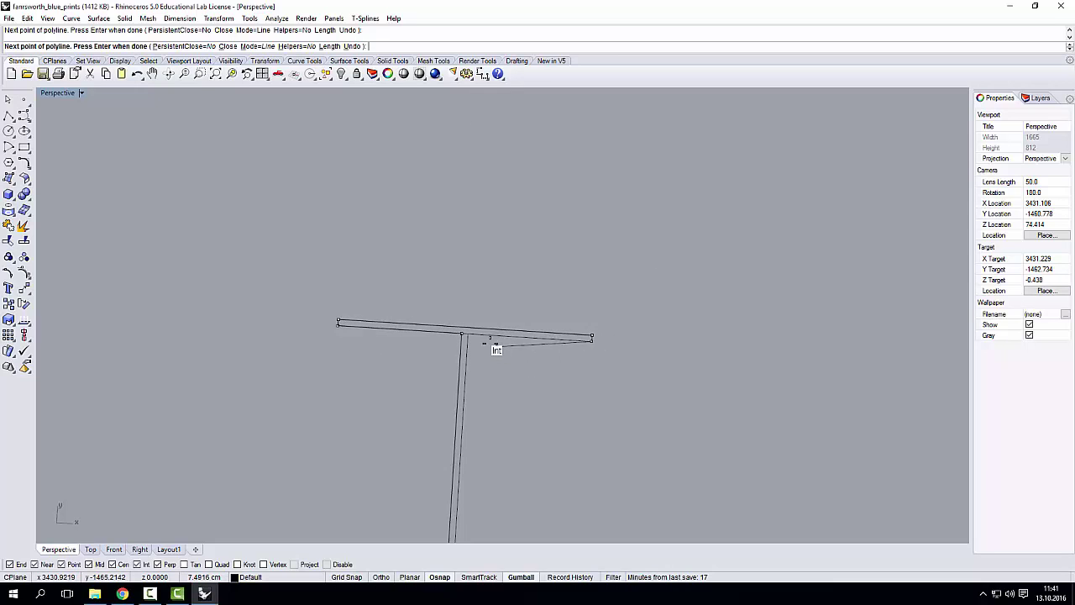
pyautogui.click(468, 335)
pyautogui.scroll(-6, 468, 220)
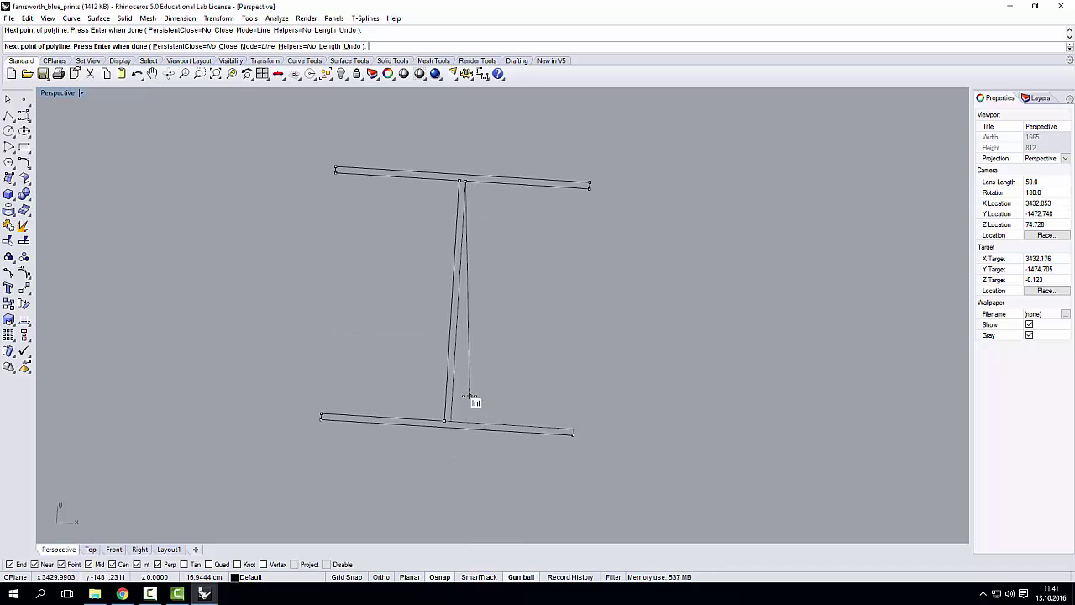
pyautogui.scroll(5, 473, 398)
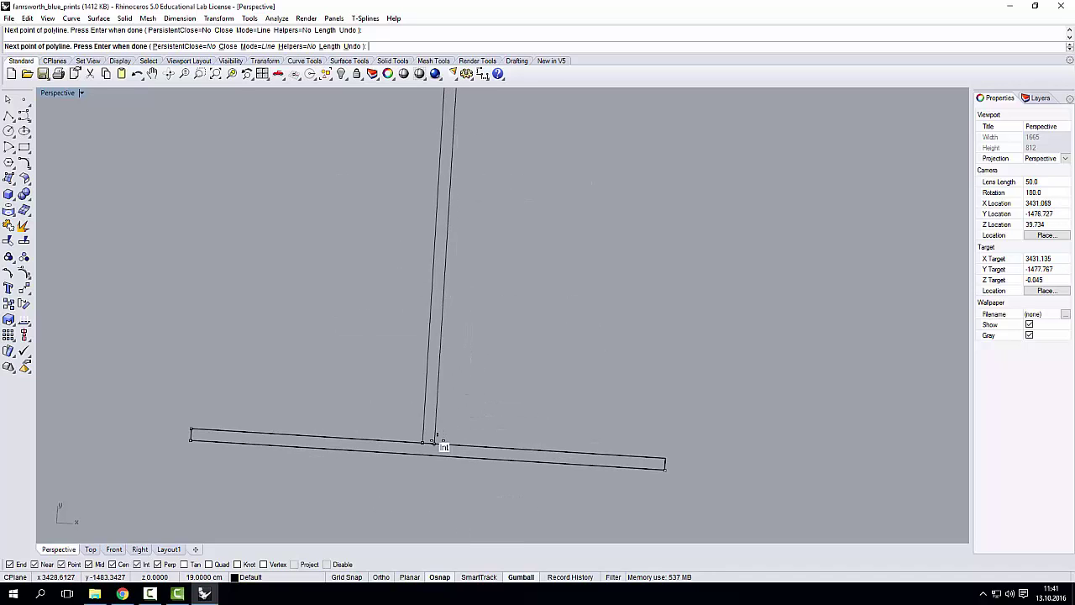
pyautogui.click(666, 468)
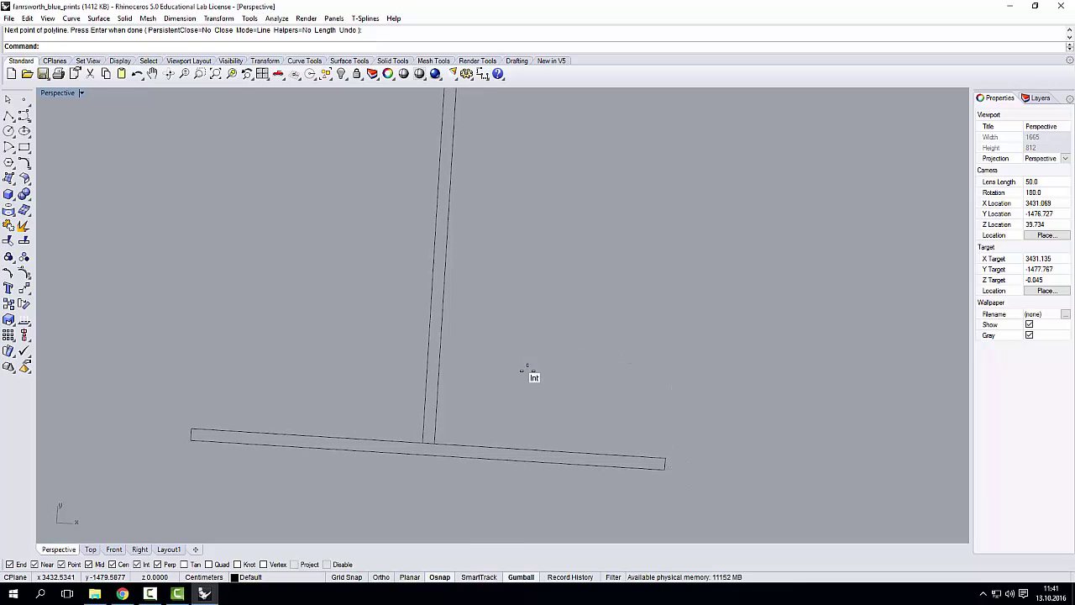
# Delete the grouped rectangles beneath the trace, keeping only the closed I-shaped outline
pyautogui.scroll(-3, 527, 370)
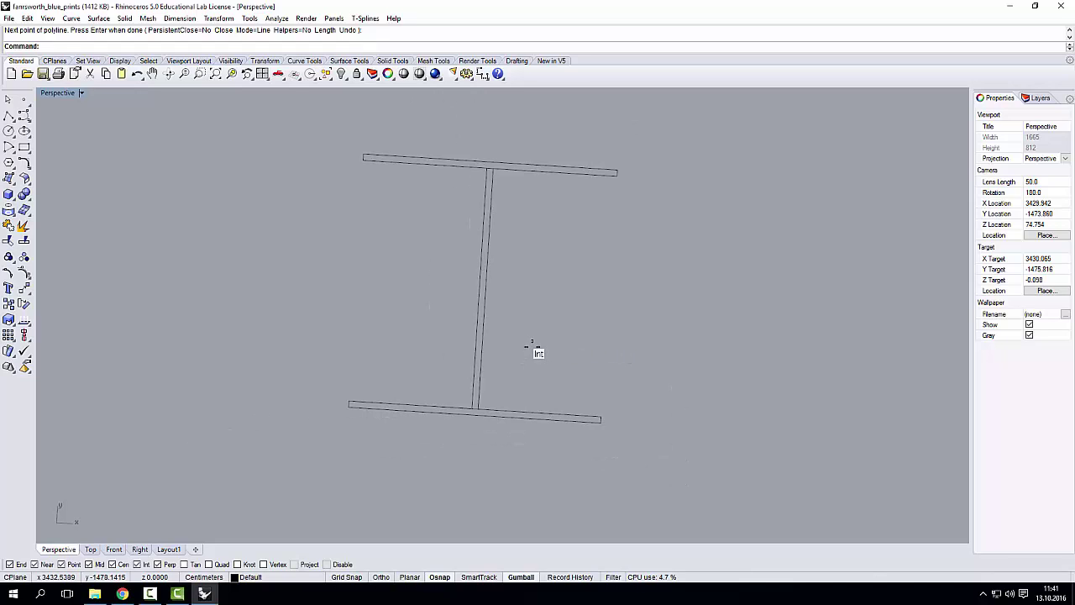
pyautogui.scroll(5, 494, 400)
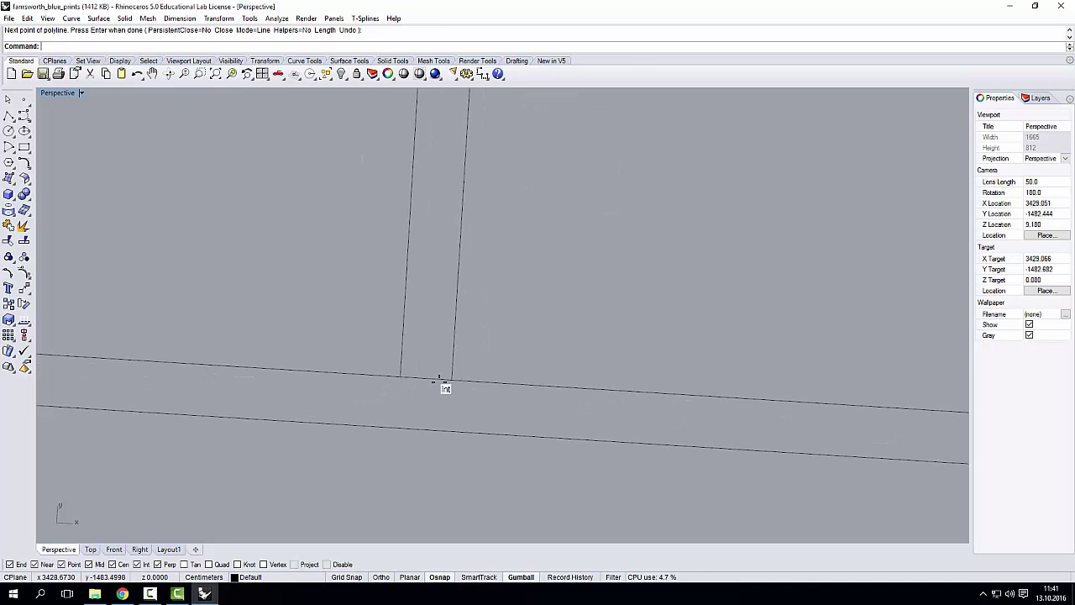
pyautogui.press('Escape')
pyautogui.hotkey('ctrl', 'a')
pyautogui.press('Delete')
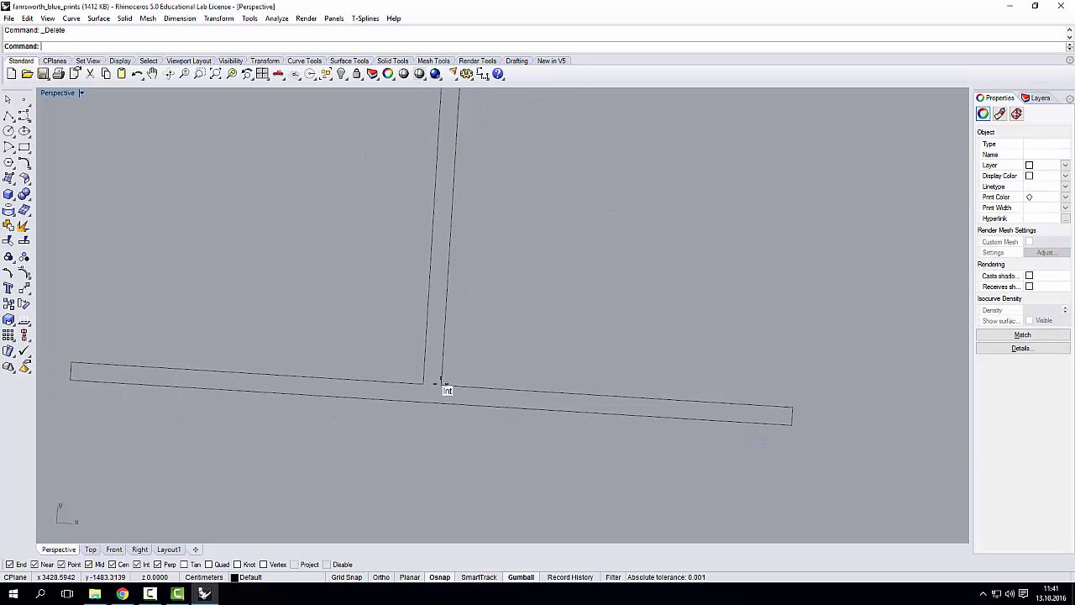
pyautogui.scroll(-3, 446, 372)
pyautogui.scroll(1, 446, 336)
pyautogui.scroll(-3, 445, 328)
# In Top view, move the I-shaped outline by its outer flange corner onto the matching corner of the plan's column section
pyautogui.click(442, 324)
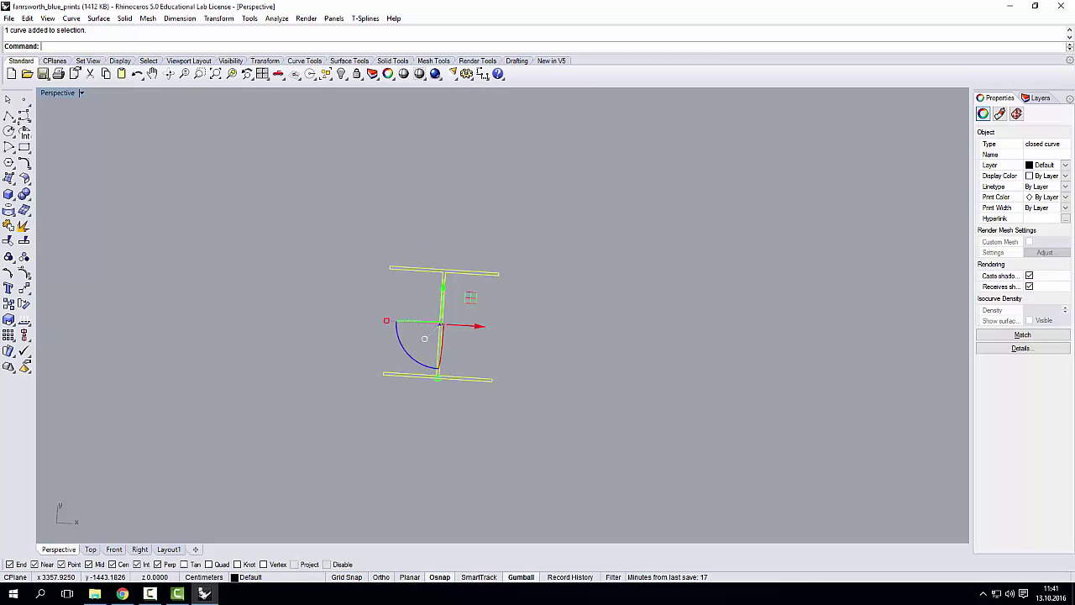
pyautogui.doubleClick(54, 91)
pyautogui.doubleClick(52, 92)
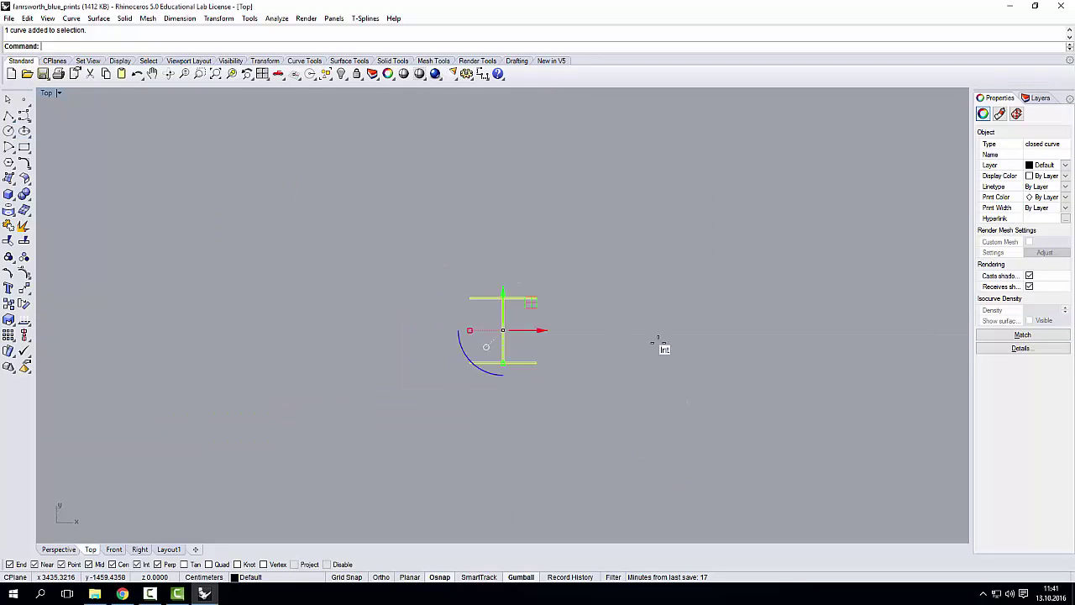
pyautogui.scroll(-5, 652, 345)
pyautogui.click(25, 288)
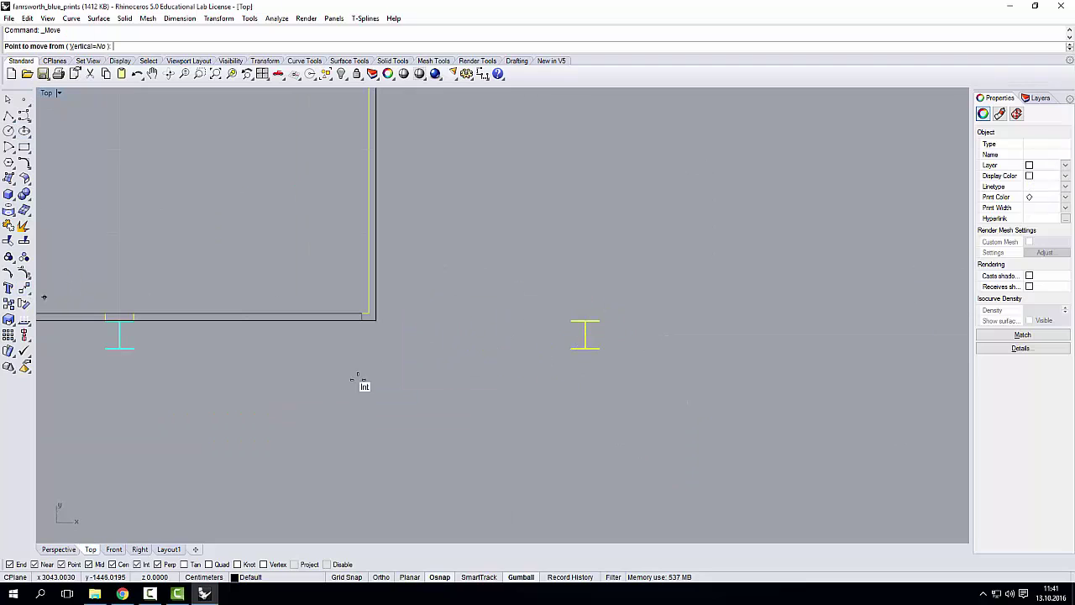
pyautogui.scroll(9, 631, 378)
pyautogui.scroll(9, 460, 328)
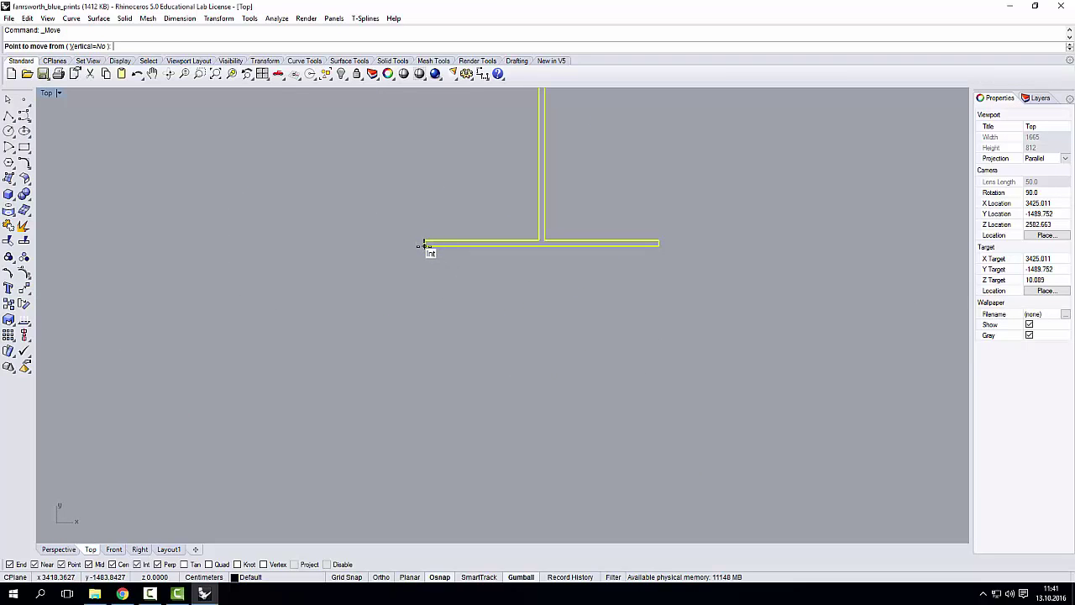
pyautogui.click(424, 245)
pyautogui.scroll(-5, 696, 300)
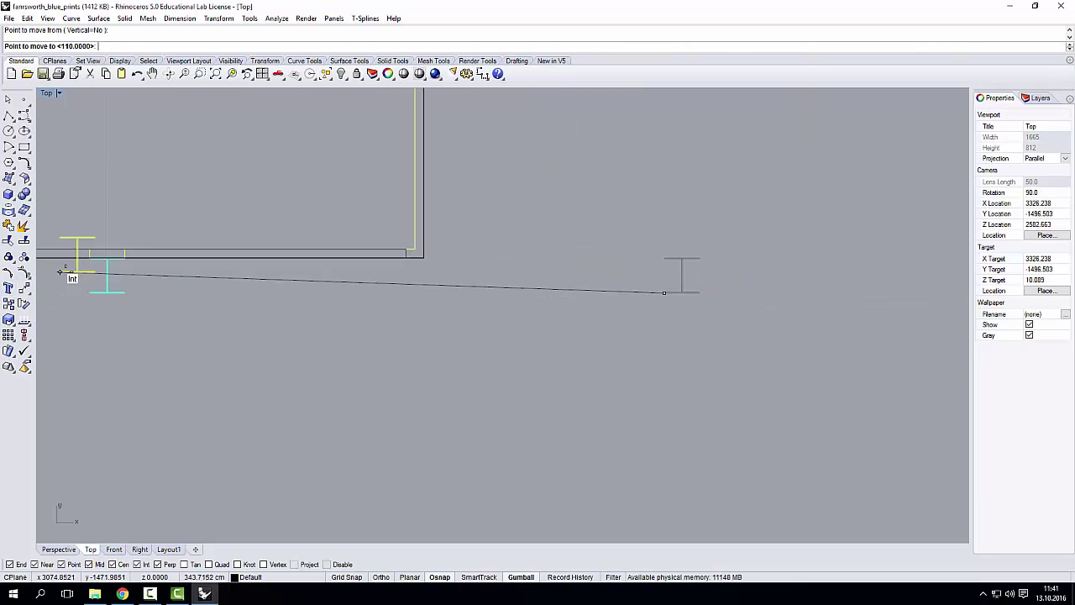
pyautogui.scroll(5, 67, 277)
pyautogui.click(165, 347)
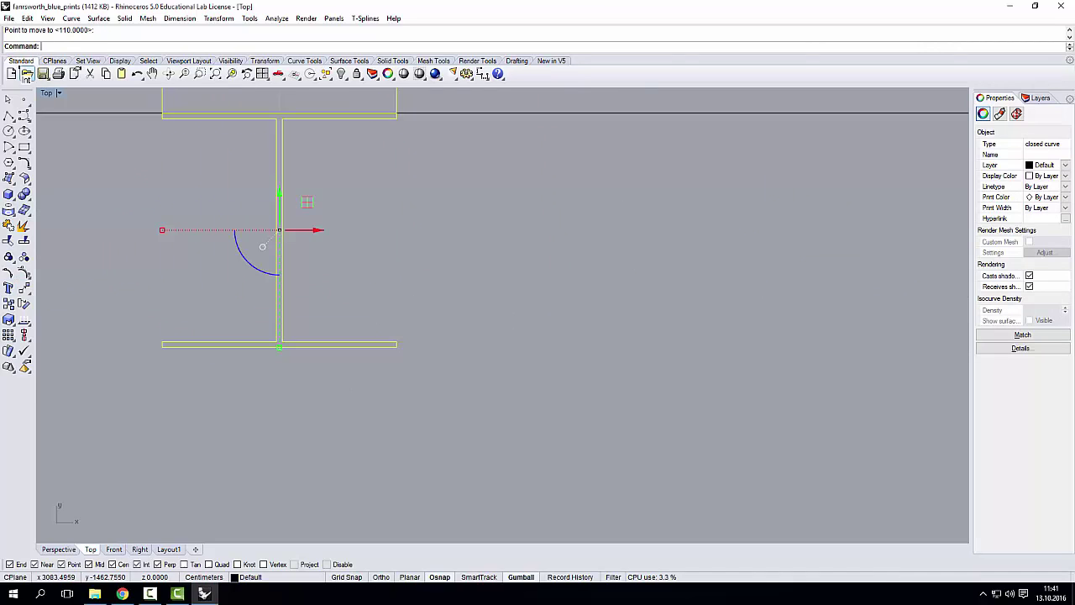
# In the Perspective view, extrude the I-shaped outline upward to the top of the column in the elevation drawing
pyautogui.doubleClick(46, 93)
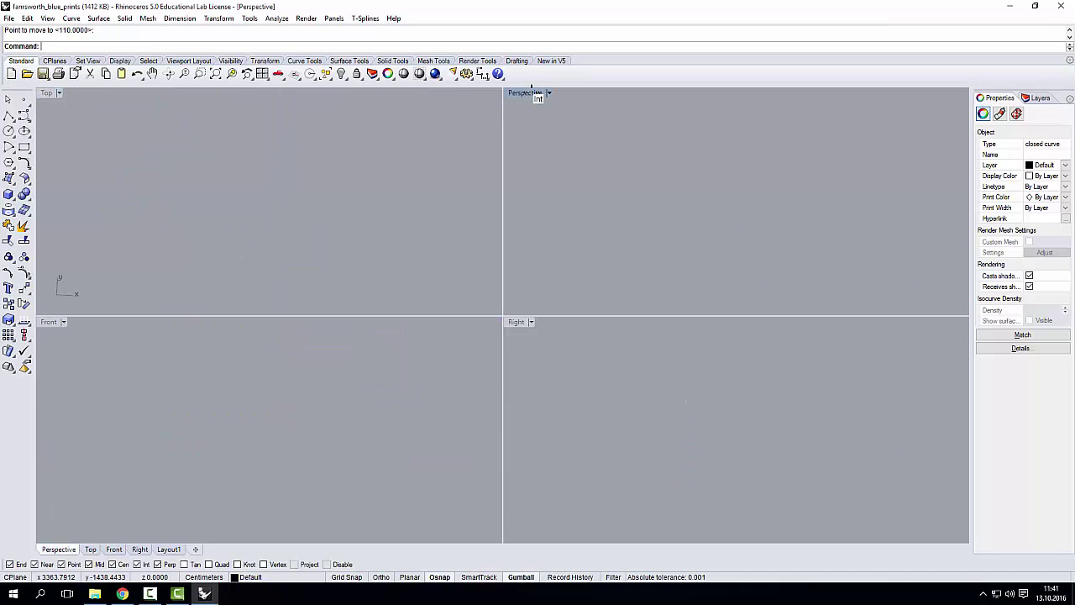
pyautogui.doubleClick(536, 94)
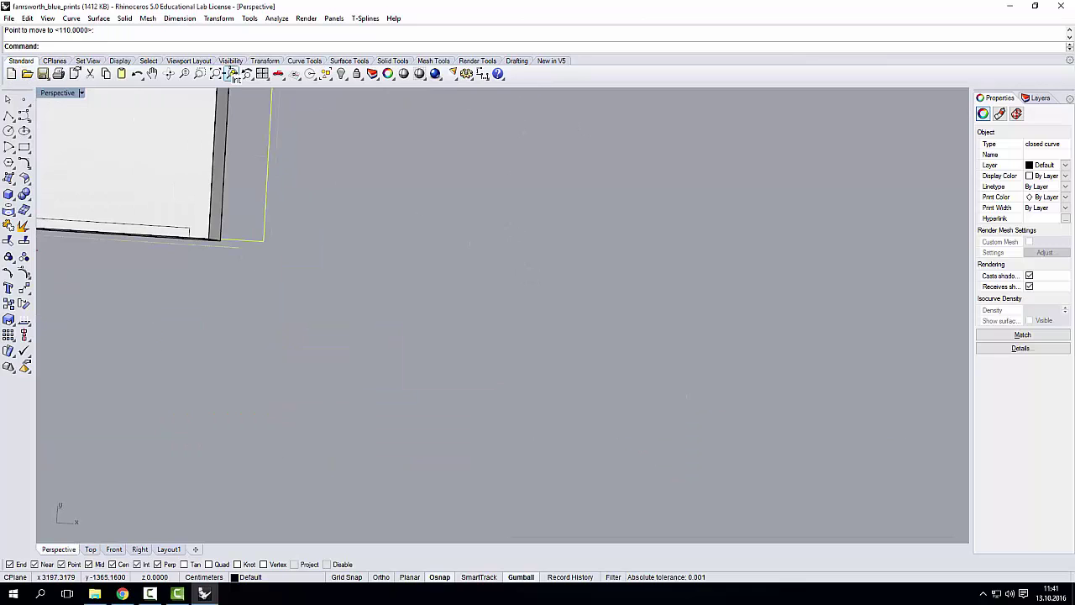
pyautogui.click(233, 74)
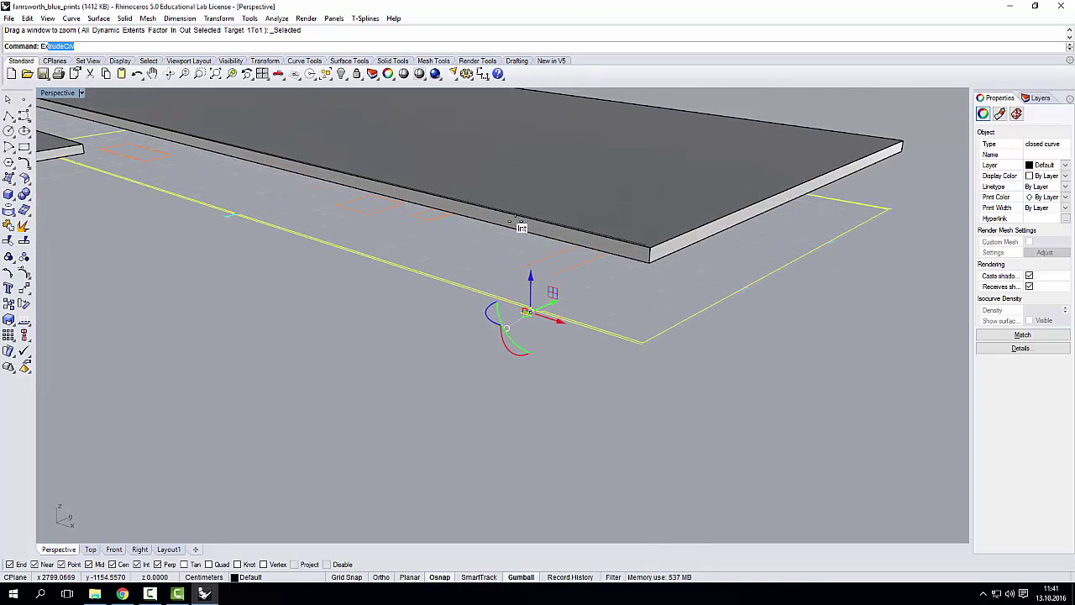
pyautogui.press('Return')
pyautogui.scroll(-6, 495, 336)
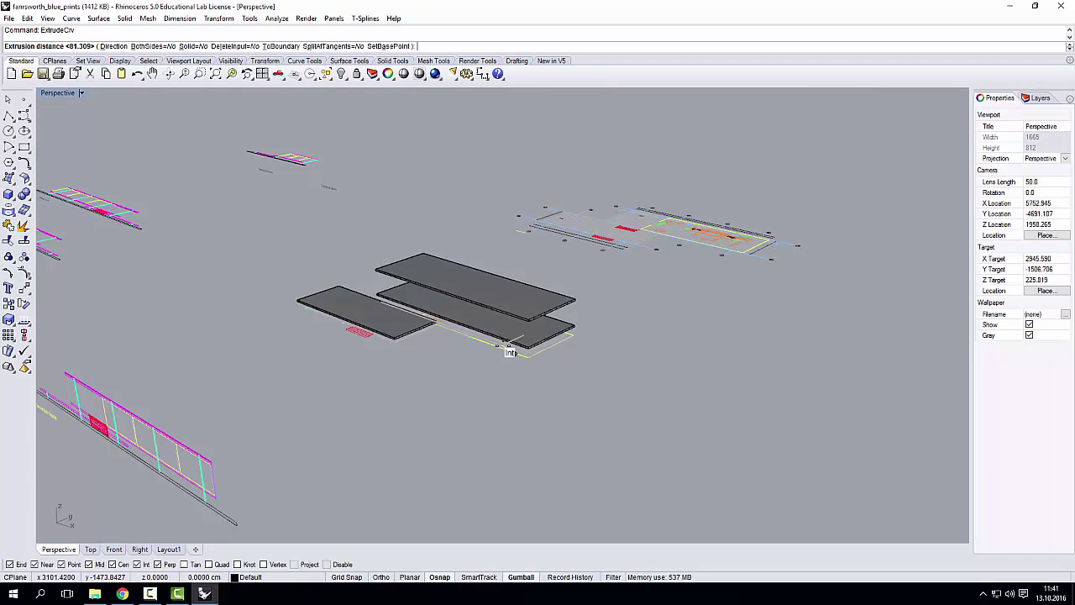
pyautogui.scroll(5, 288, 367)
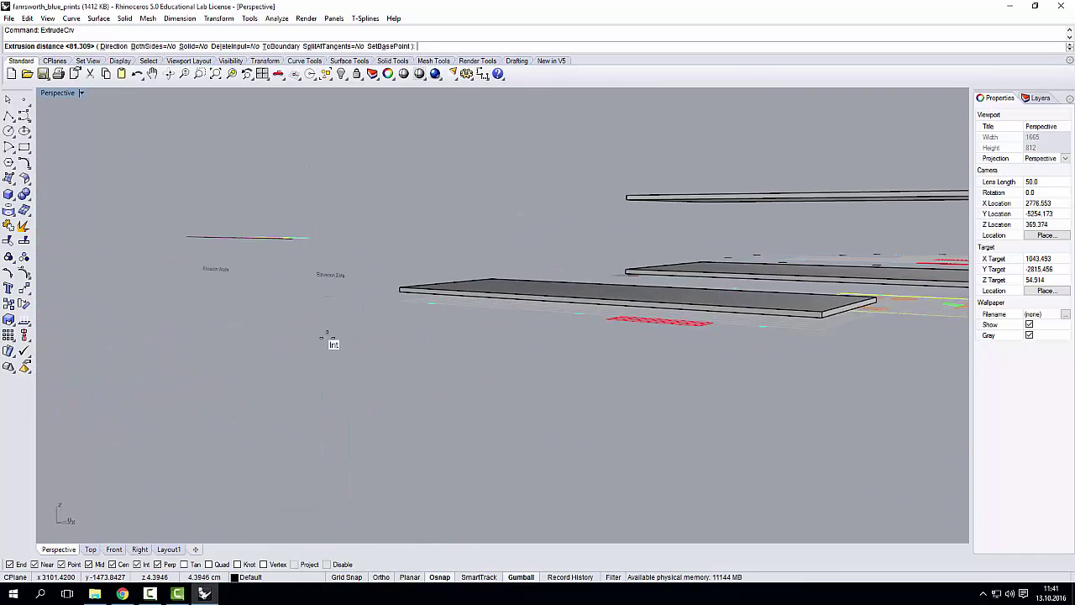
pyautogui.click(351, 312)
pyautogui.scroll(-8, 372, 347)
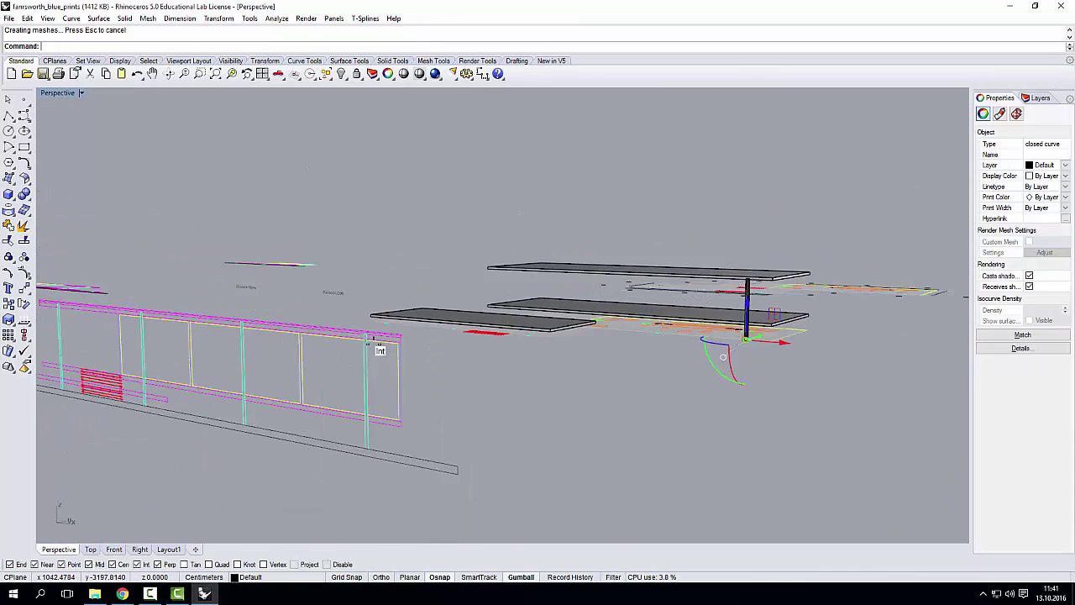
# Cap the open ends of the extruded I-section column to make it a closed solid
pyautogui.moveTo(492, 343); pyautogui.dragTo(561, 402, button='right')
pyautogui.scroll(8, 606, 312)
pyautogui.moveTo(636, 299); pyautogui.dragTo(609, 274, button='right')
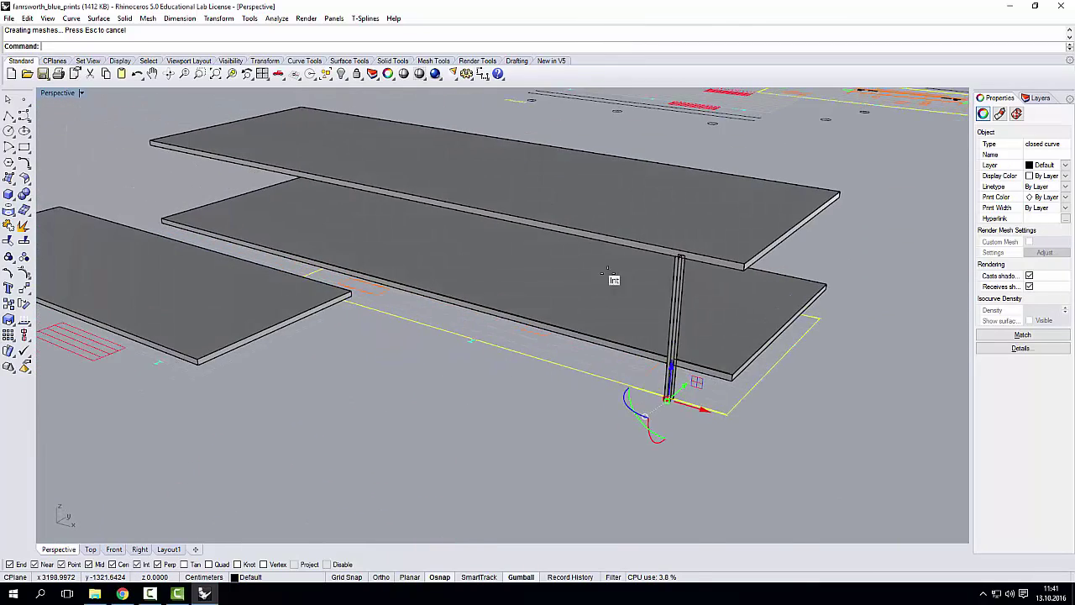
pyautogui.scroll(14, 683, 274)
pyautogui.moveTo(685, 217); pyautogui.dragTo(643, 374, button='right')
pyautogui.scroll(-6, 647, 319)
pyautogui.scroll(6, 667, 215)
pyautogui.scroll(3, 639, 222)
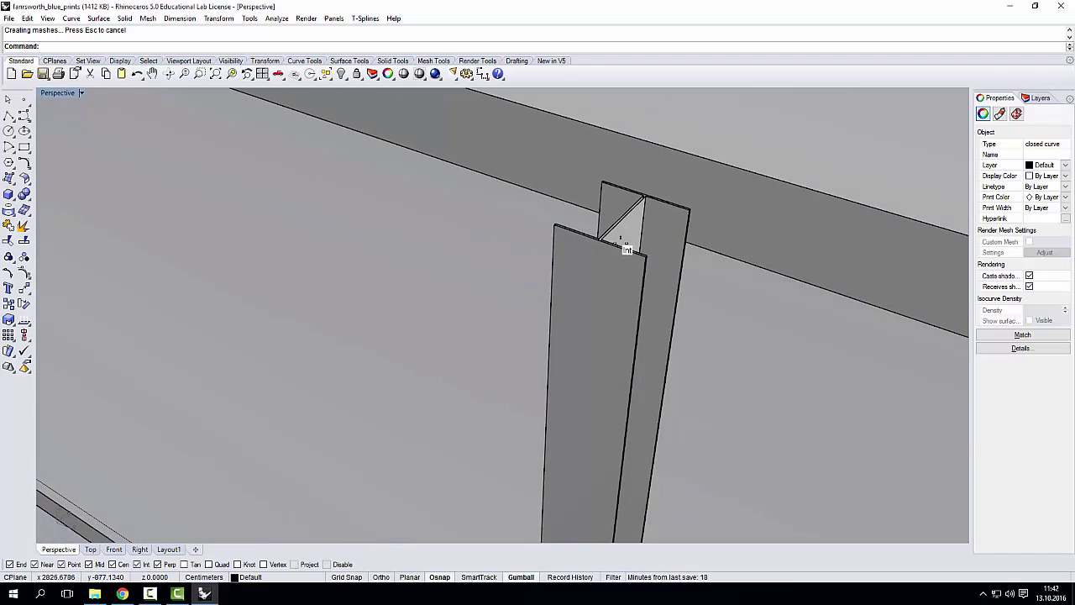
pyautogui.moveTo(634, 217); pyautogui.dragTo(596, 336, button='right')
pyautogui.scroll(1, 600, 262)
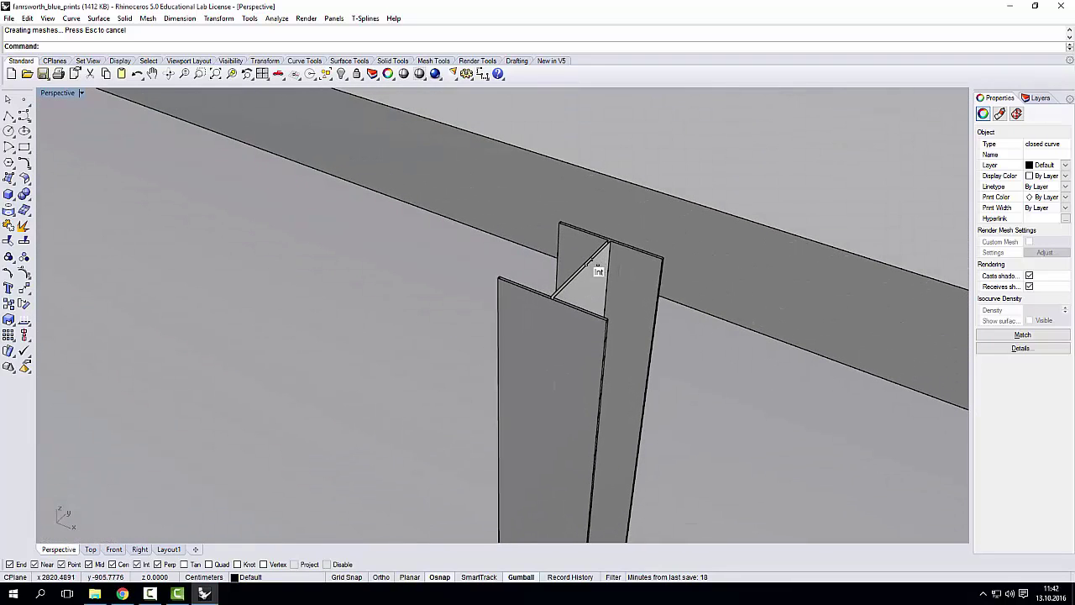
pyautogui.click(600, 271)
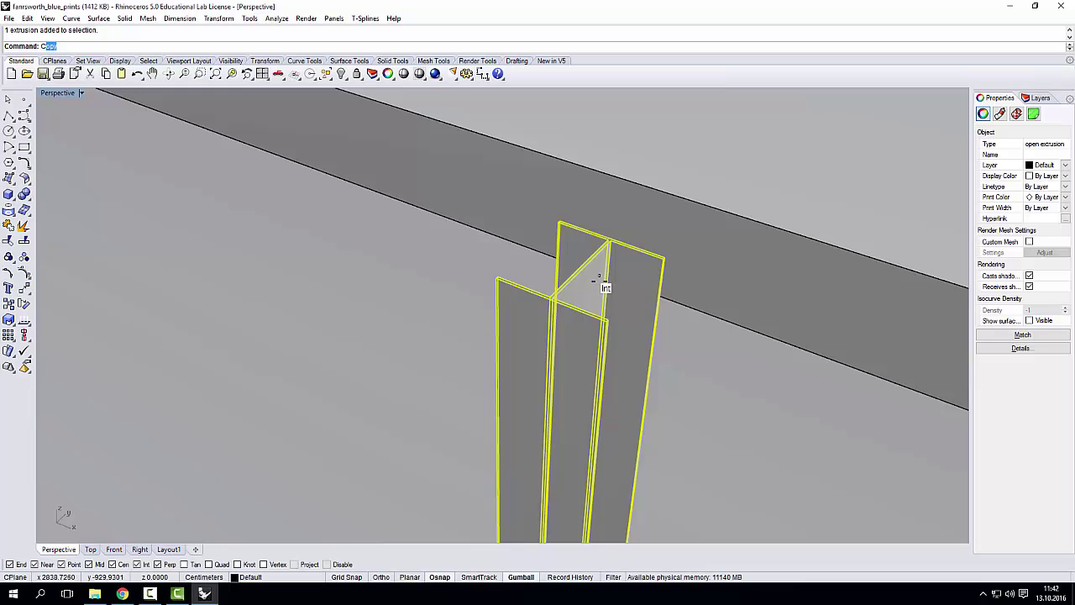
pyautogui.press('Return')
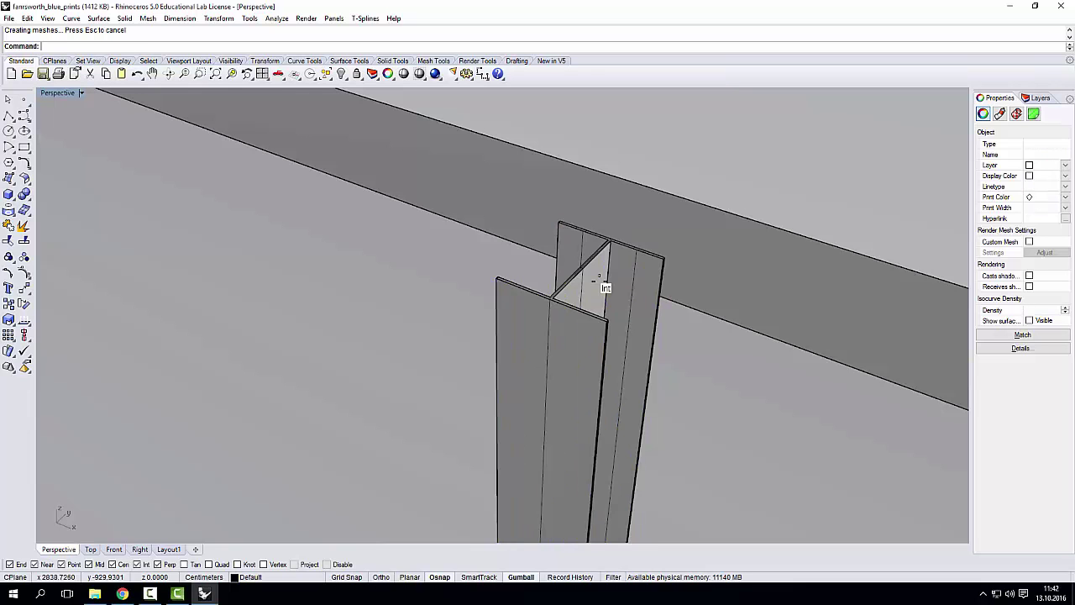
# In Top view, start copying the capped column from the midpoint of its lower flange's outer edge
pyautogui.scroll(-3, 619, 288)
pyautogui.moveTo(614, 281); pyautogui.dragTo(639, 346, button='right')
pyautogui.scroll(10, 652, 334)
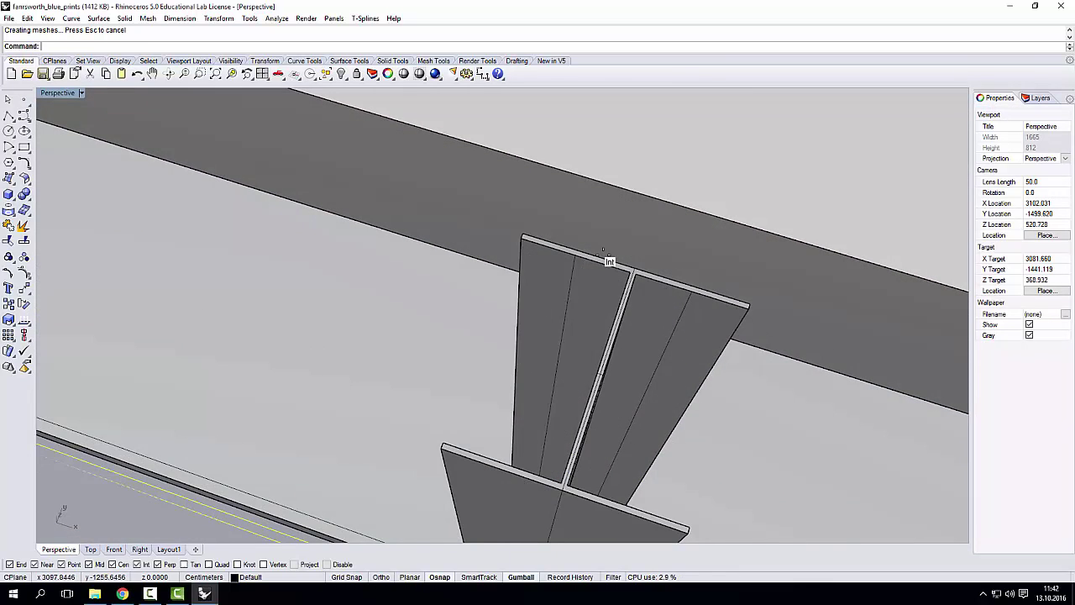
pyautogui.scroll(4, 609, 262)
pyautogui.click(593, 298)
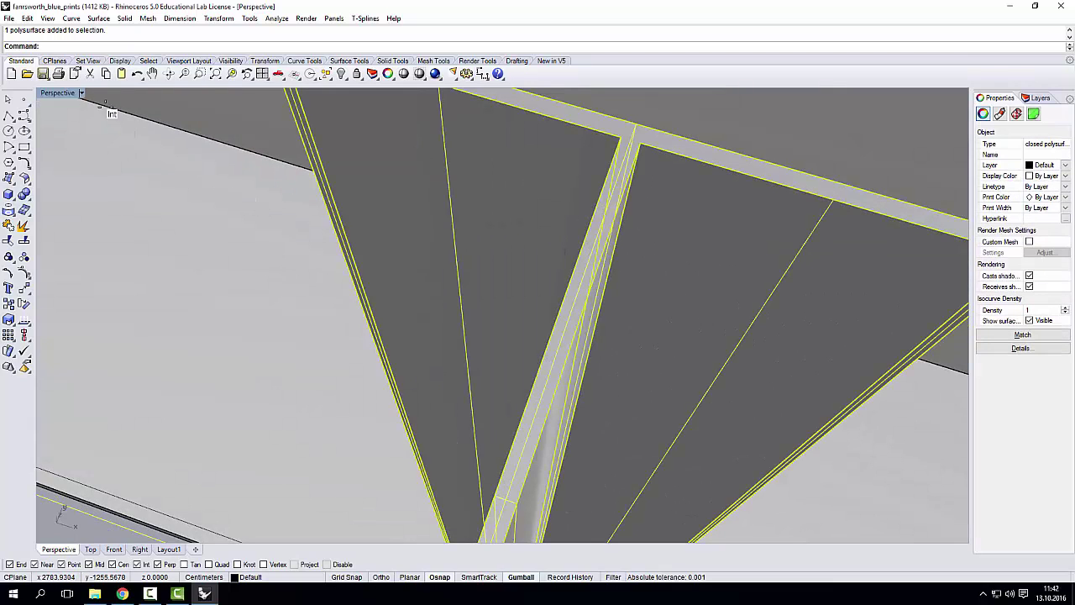
pyautogui.doubleClick(45, 91)
pyautogui.doubleClick(44, 91)
pyautogui.scroll(-5, 626, 353)
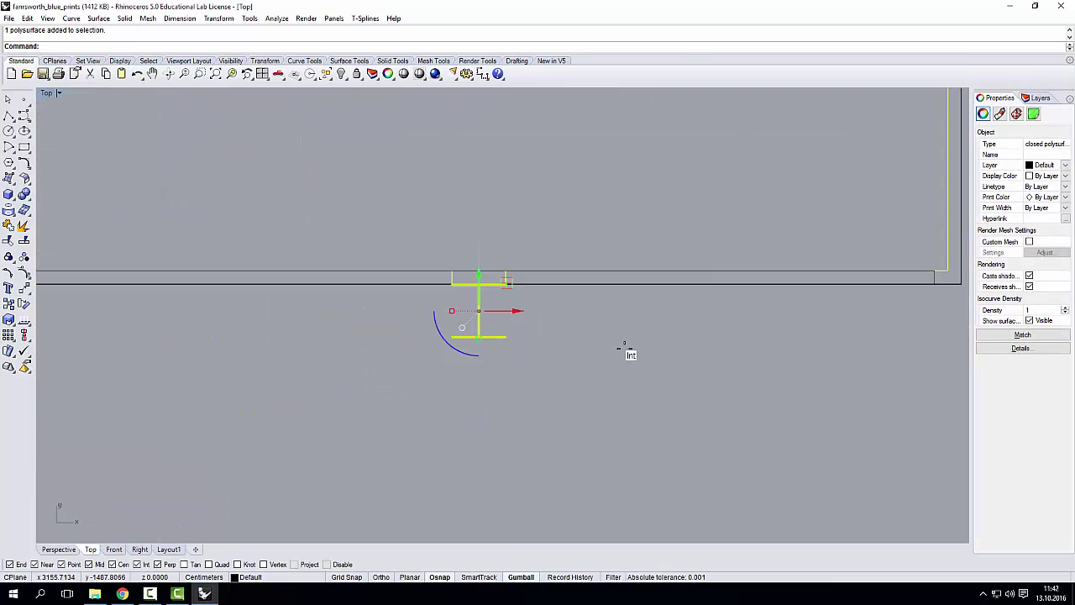
pyautogui.click(8, 303)
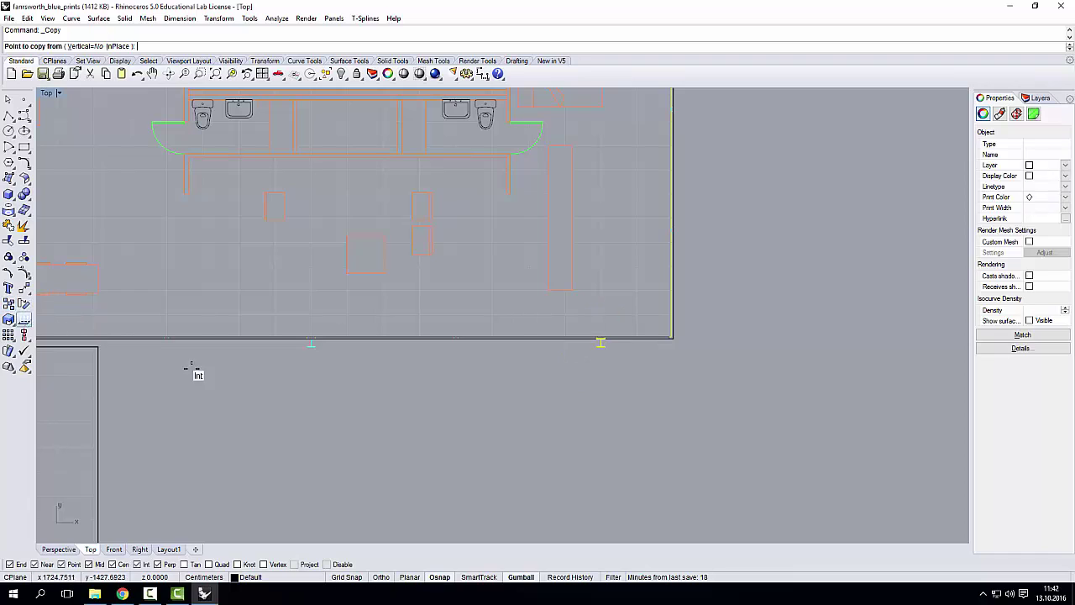
pyautogui.scroll(5, 600, 370)
pyautogui.scroll(5, 567, 340)
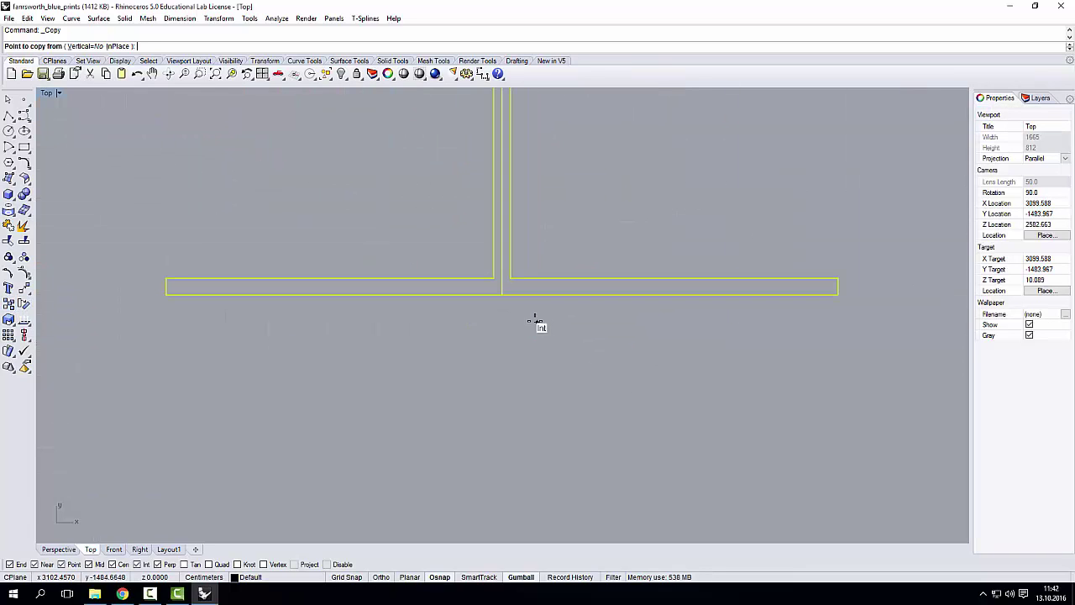
pyautogui.click(501, 294)
# Place the first column copy 720 cm away, on the next plan column section along the house's lower long edge
pyautogui.scroll(-6, 549, 432)
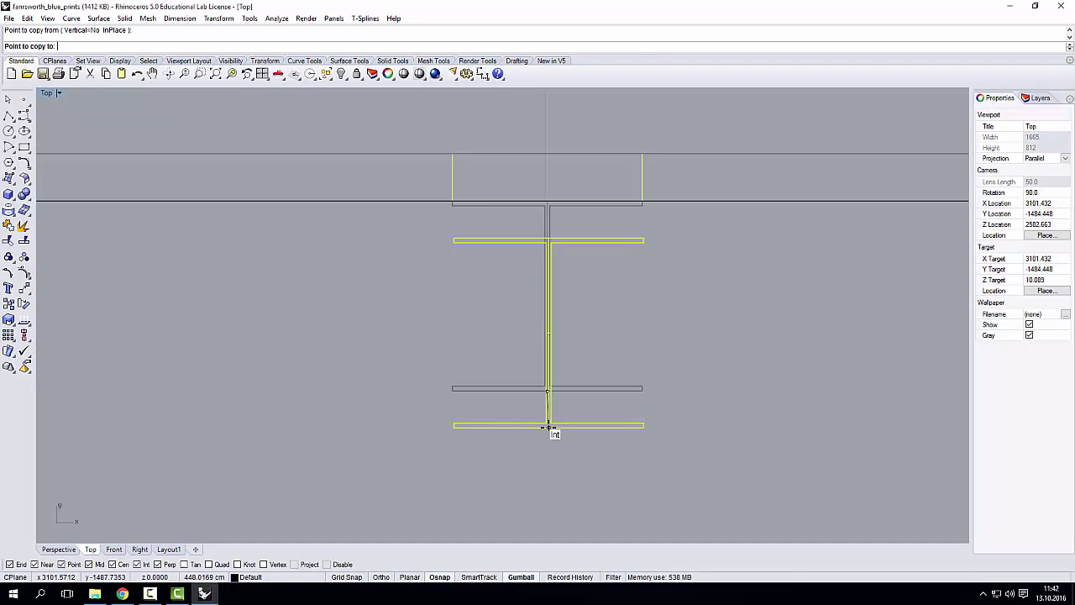
pyautogui.scroll(-3, 518, 456)
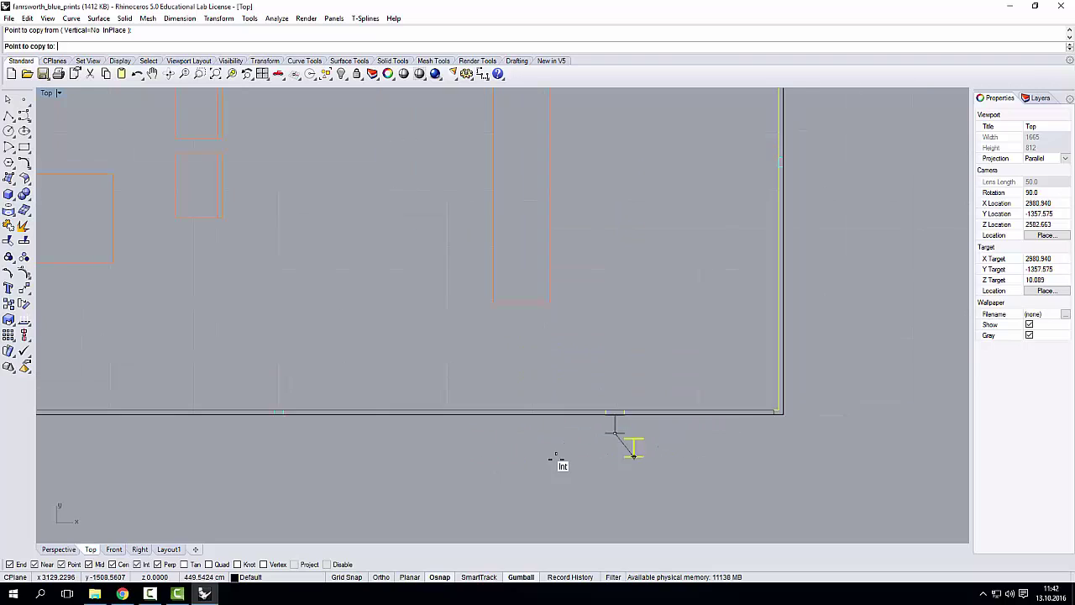
pyautogui.scroll(3, 551, 458)
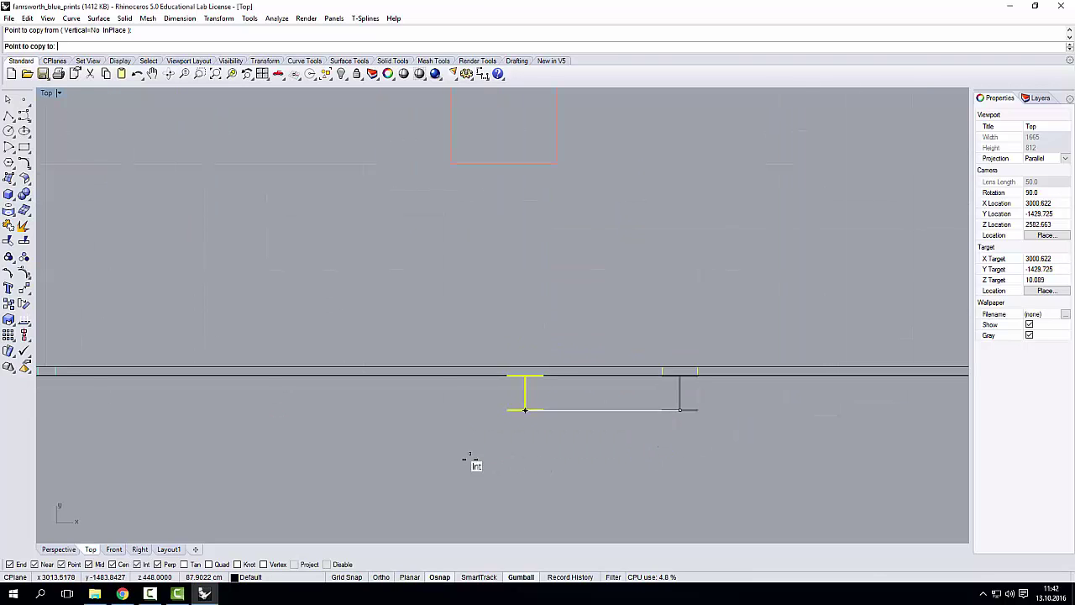
pyautogui.scroll(-9, 608, 440)
pyautogui.scroll(-7, 637, 445)
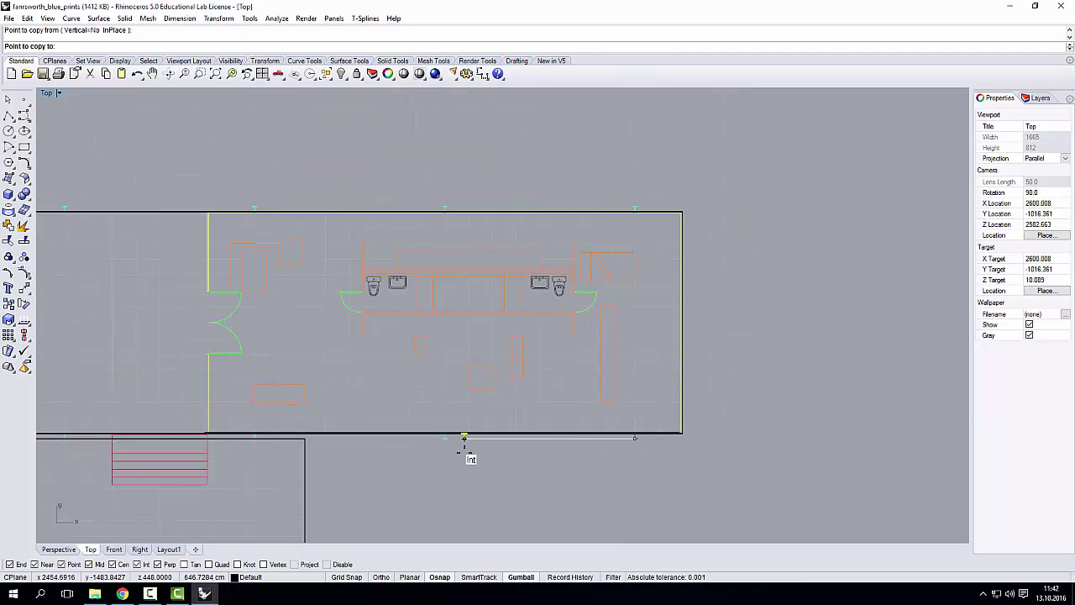
pyautogui.scroll(10, 462, 454)
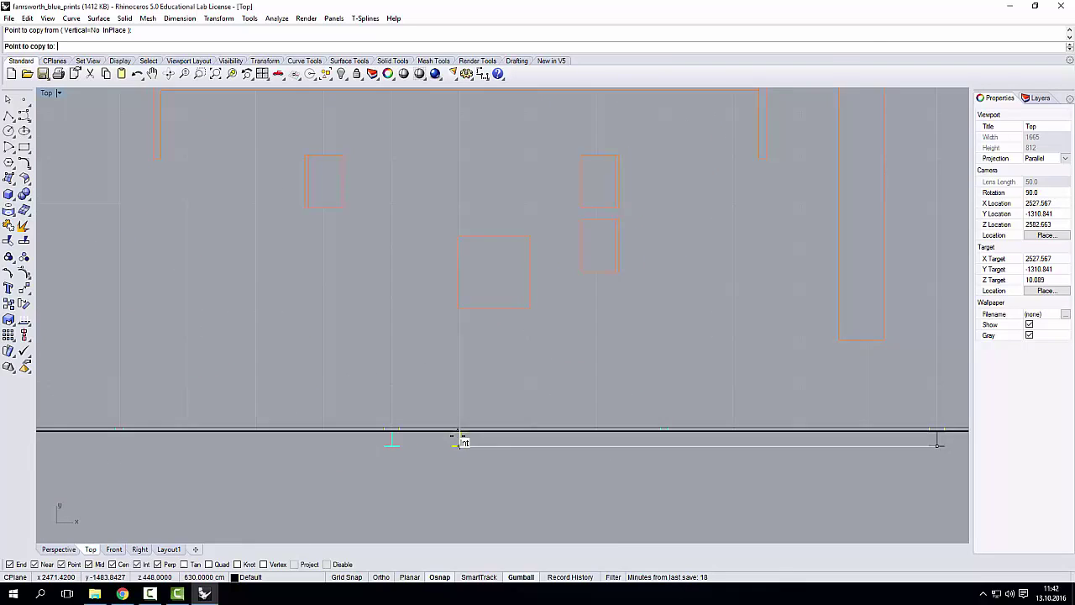
pyautogui.scroll(-4, 336, 353)
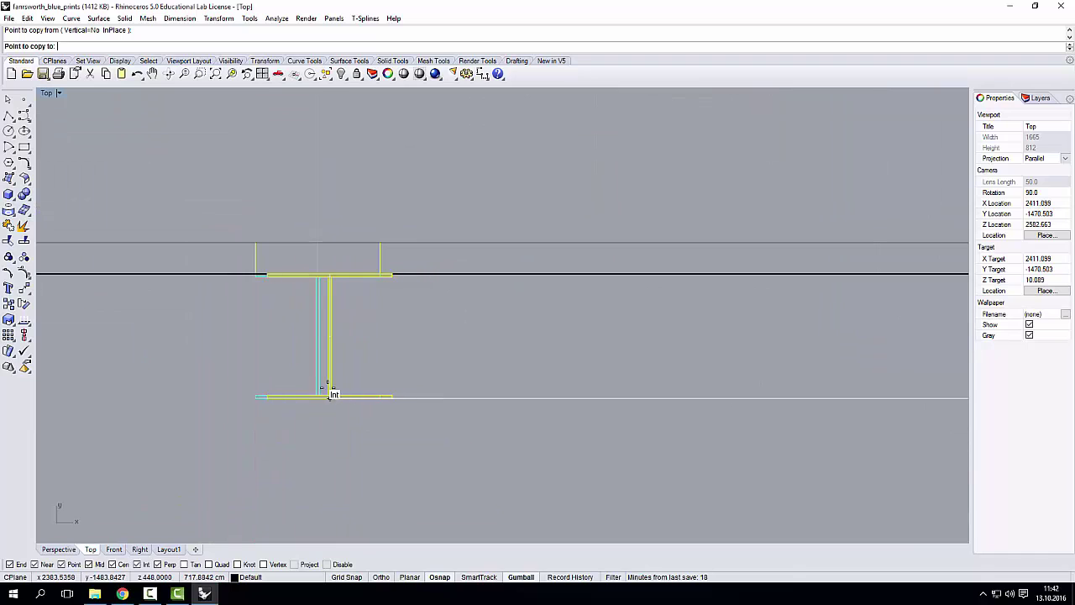
pyautogui.scroll(4, 298, 424)
pyautogui.scroll(2, 298, 425)
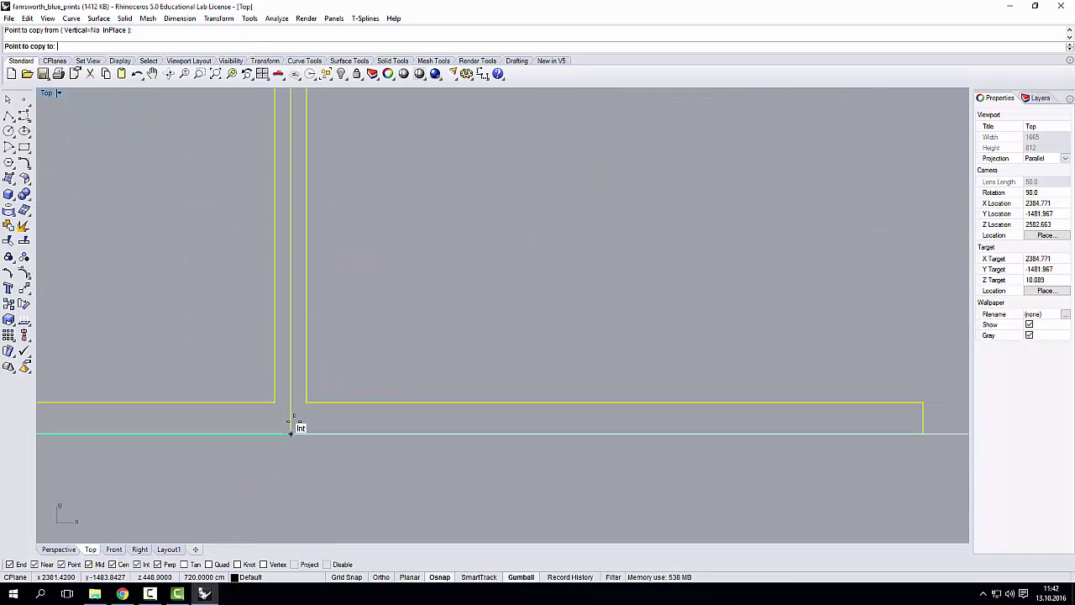
pyautogui.click(296, 426)
# Place a second column copy in line on the plan column section just beyond the dining table, near the stairs
pyautogui.scroll(-5, 679, 430)
pyautogui.press('shift')
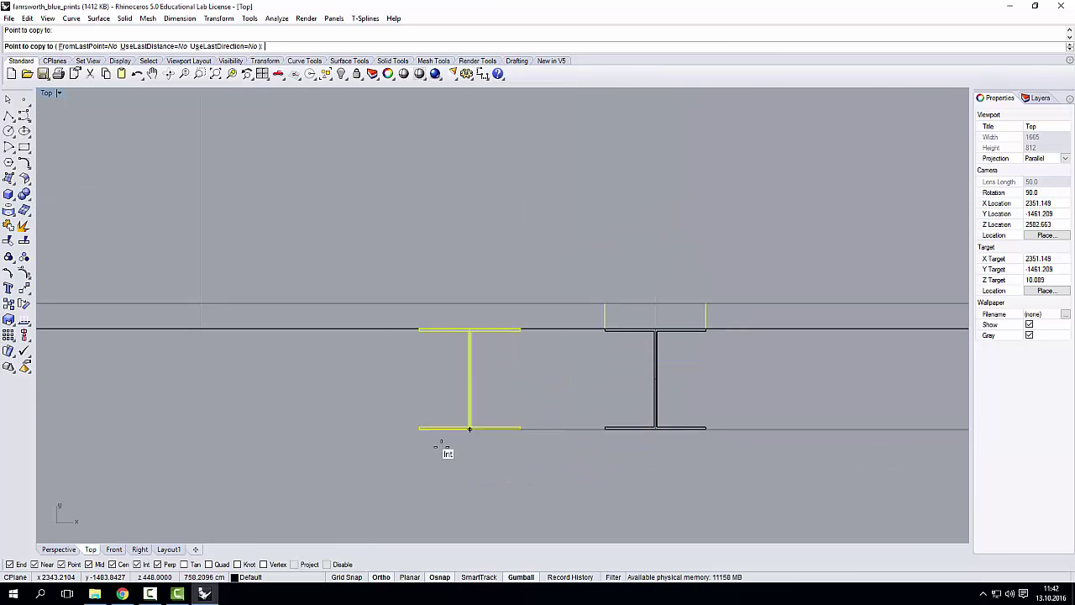
pyautogui.scroll(-7, 867, 463)
pyautogui.scroll(2, 714, 481)
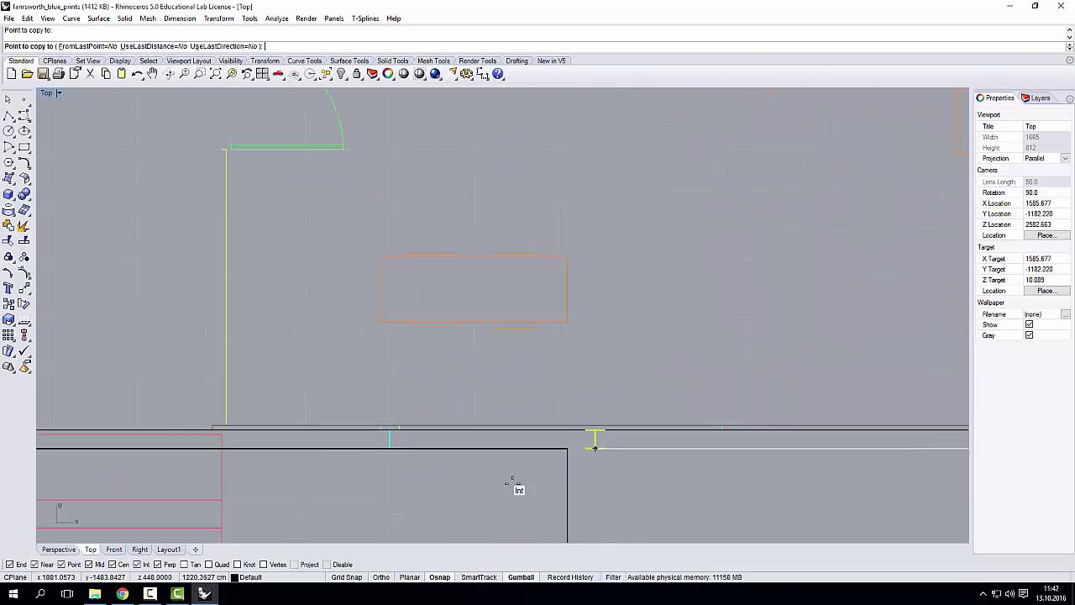
pyautogui.scroll(4, 382, 441)
pyautogui.scroll(3, 420, 455)
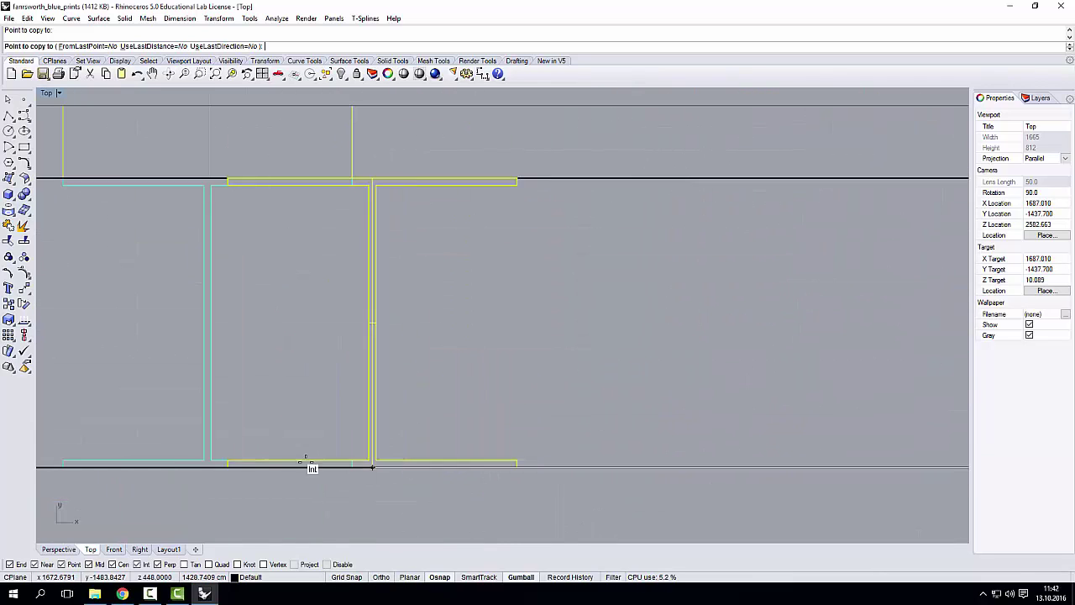
pyautogui.click(207, 465)
# Place a third column copy on the plan column section near the open-porch end of the house slab
pyautogui.scroll(-4, 752, 360)
pyautogui.scroll(5, 751, 360)
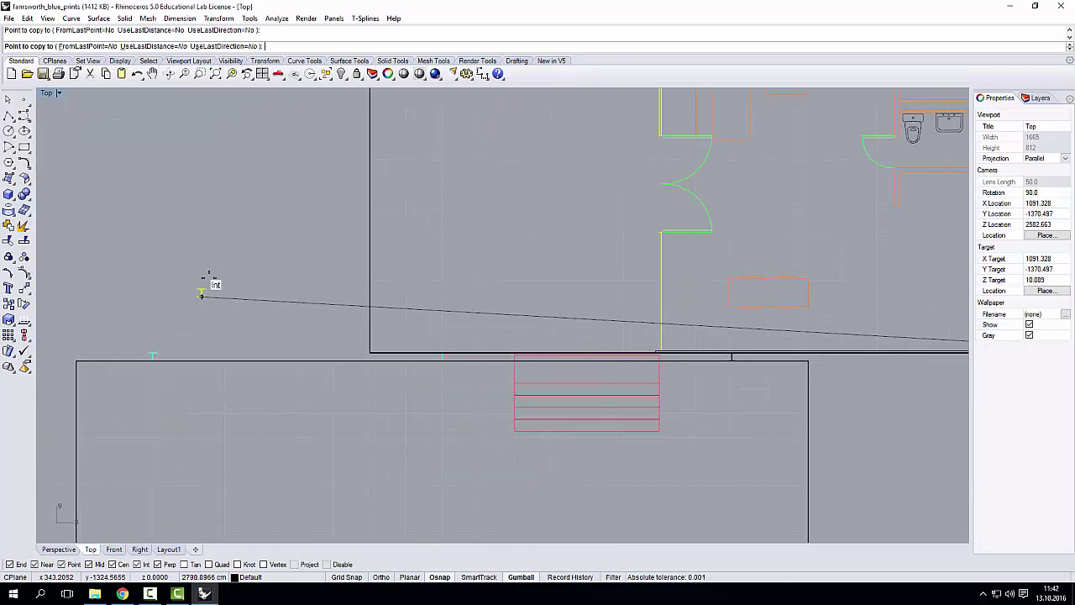
pyautogui.scroll(8, 446, 269)
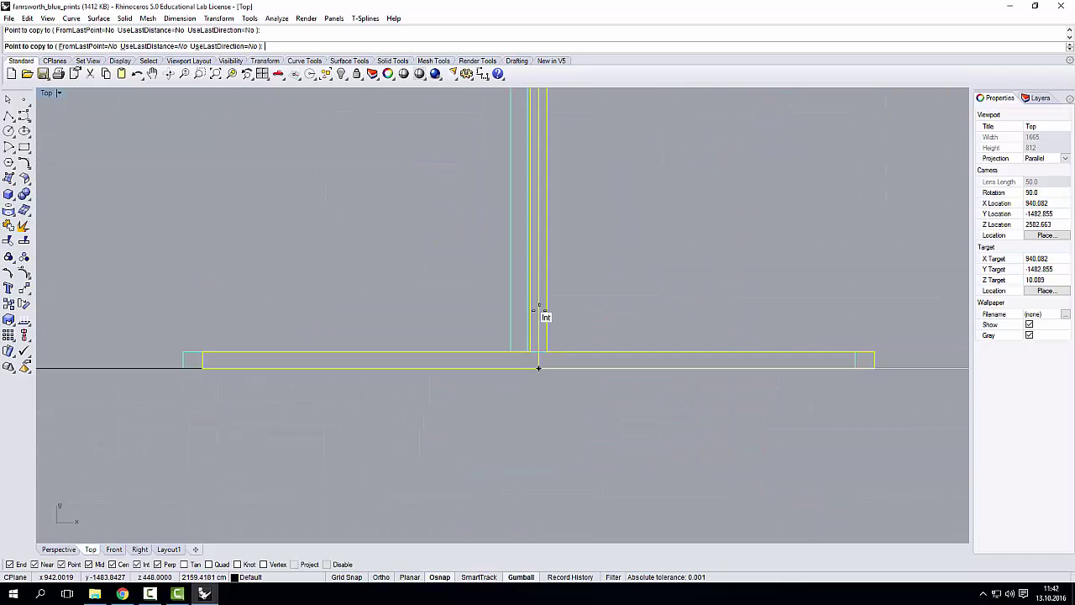
pyautogui.click(531, 363)
# Place the last column copy 2880 cm from the original, on the terrace's far plan column section, and finish copying
pyautogui.scroll(-4, 529, 364)
pyautogui.scroll(4, 676, 361)
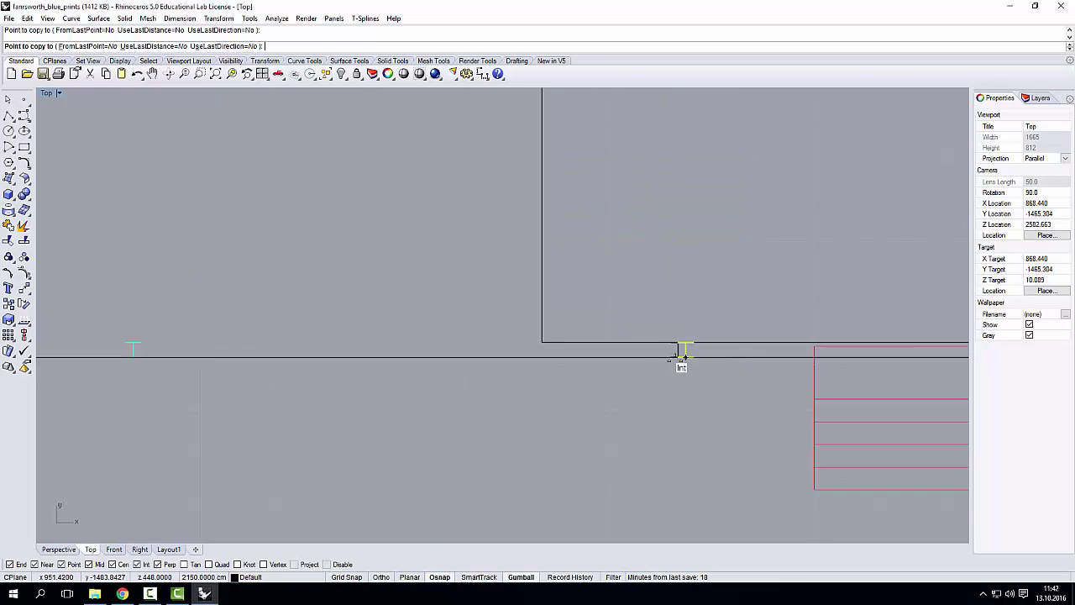
pyautogui.scroll(8, 374, 319)
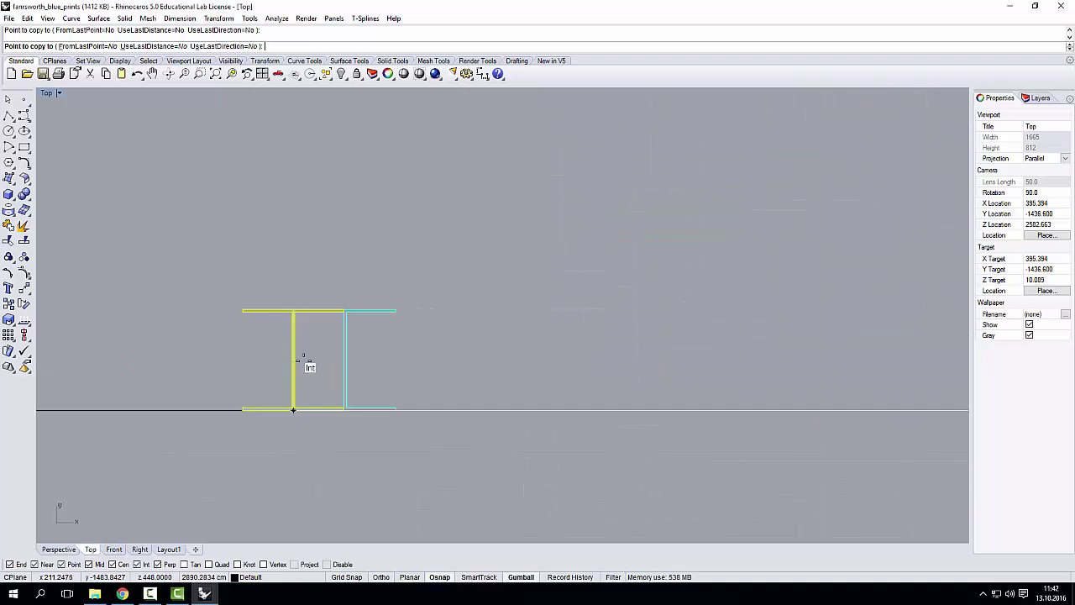
pyautogui.scroll(3, 424, 402)
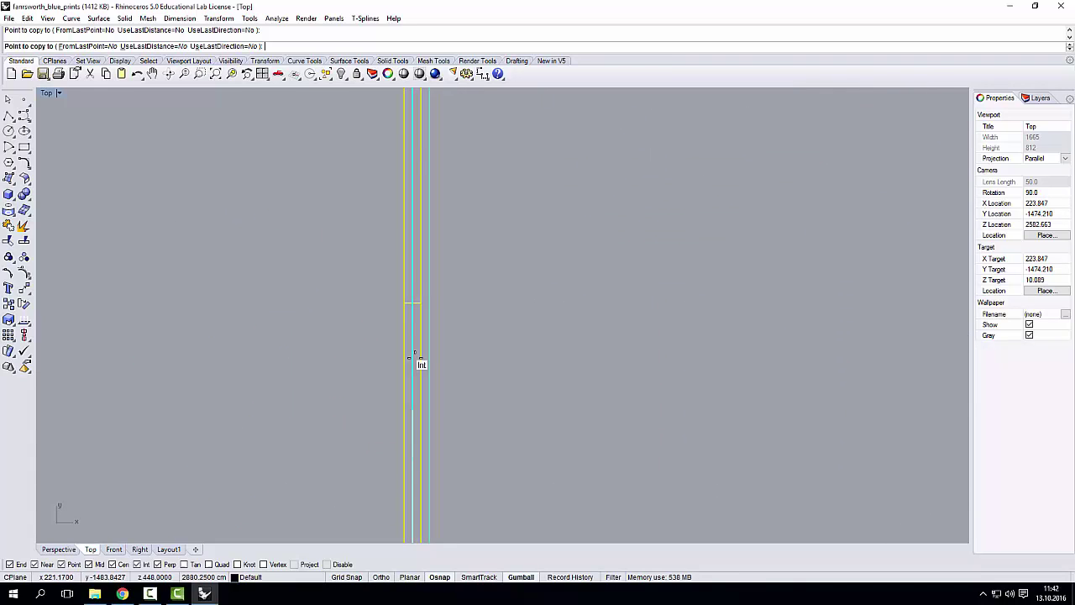
pyautogui.scroll(-3, 420, 420)
pyautogui.scroll(3, 420, 384)
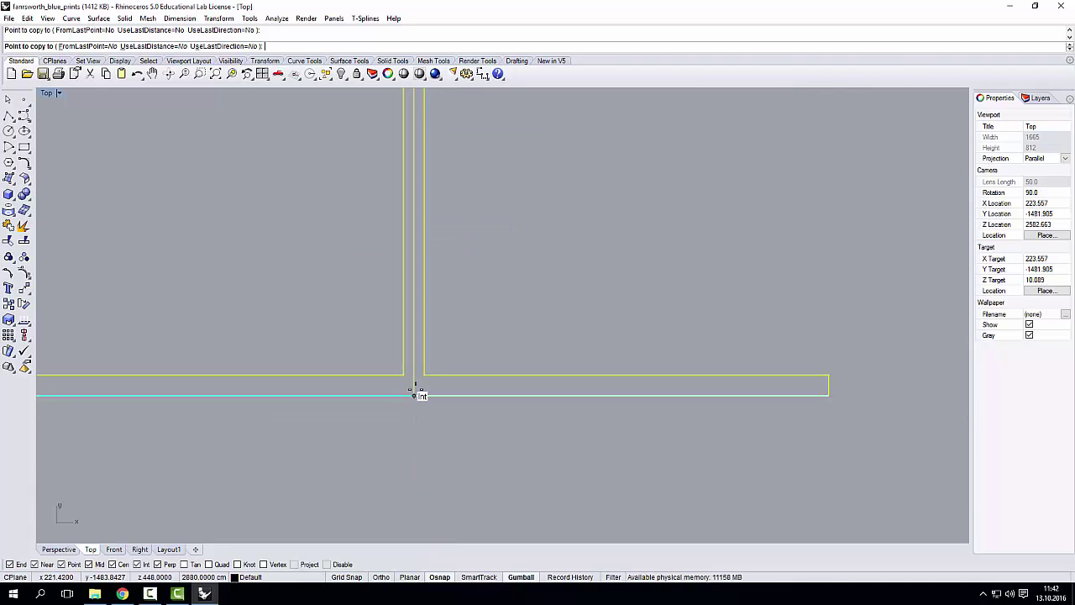
pyautogui.click(415, 396)
pyautogui.scroll(-12, 386, 344)
pyautogui.rightClick(317, 314)
pyautogui.scroll(-10, 278, 306)
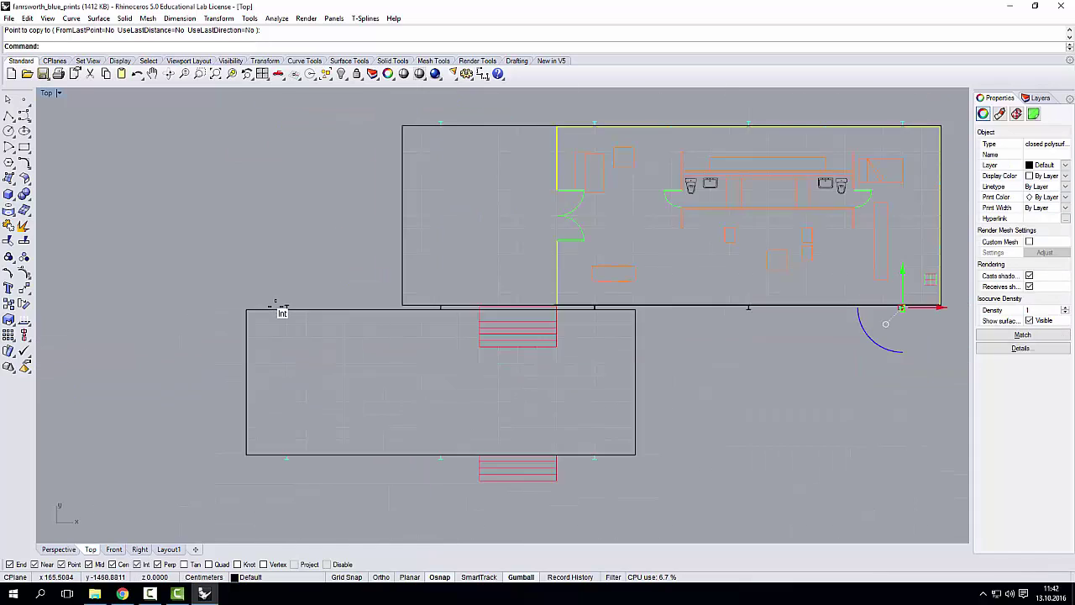
# Mirror the four full-height columns on the house's long edge across the house slab's lengthwise centreline, keeping the originals and excluding the plan outline curve
pyautogui.scroll(-2, 285, 308)
pyautogui.scroll(3, 541, 320)
pyautogui.scroll(-2, 445, 301)
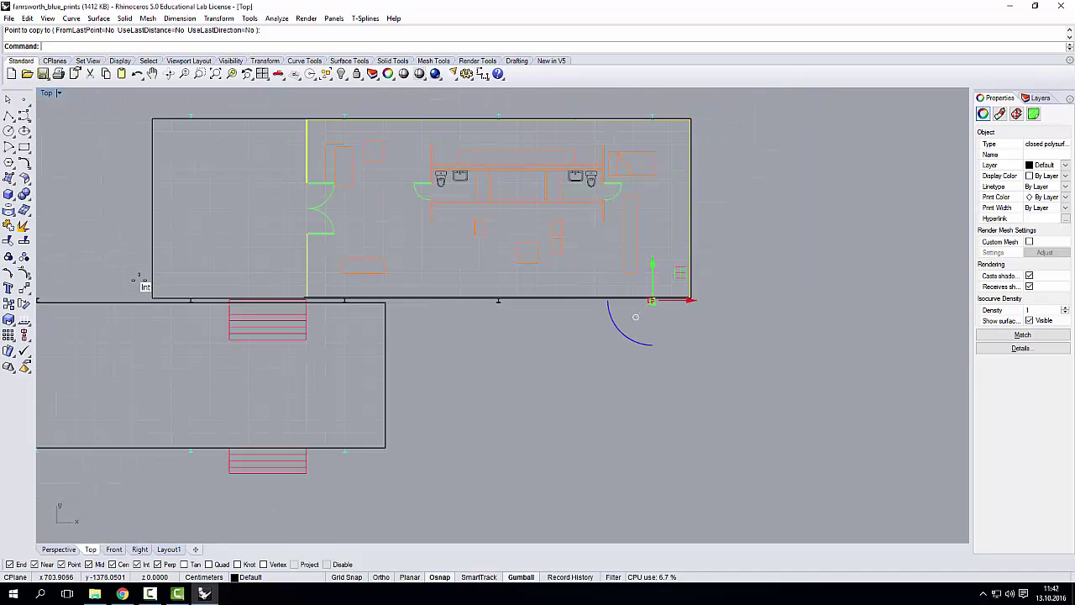
pyautogui.moveTo(140, 280); pyautogui.dragTo(820, 312)
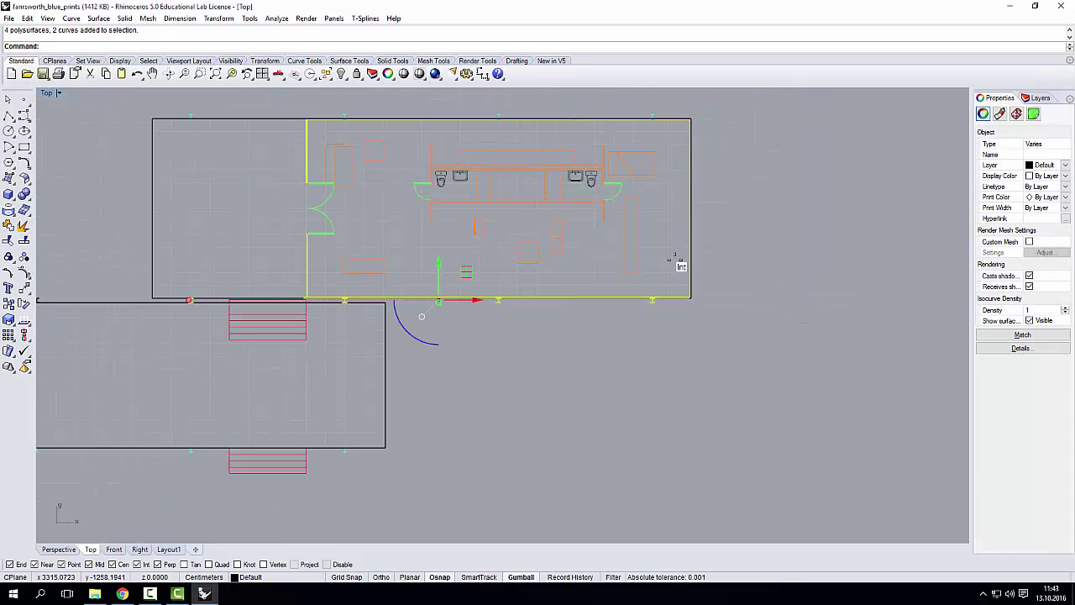
pyautogui.scroll(3, 652, 280)
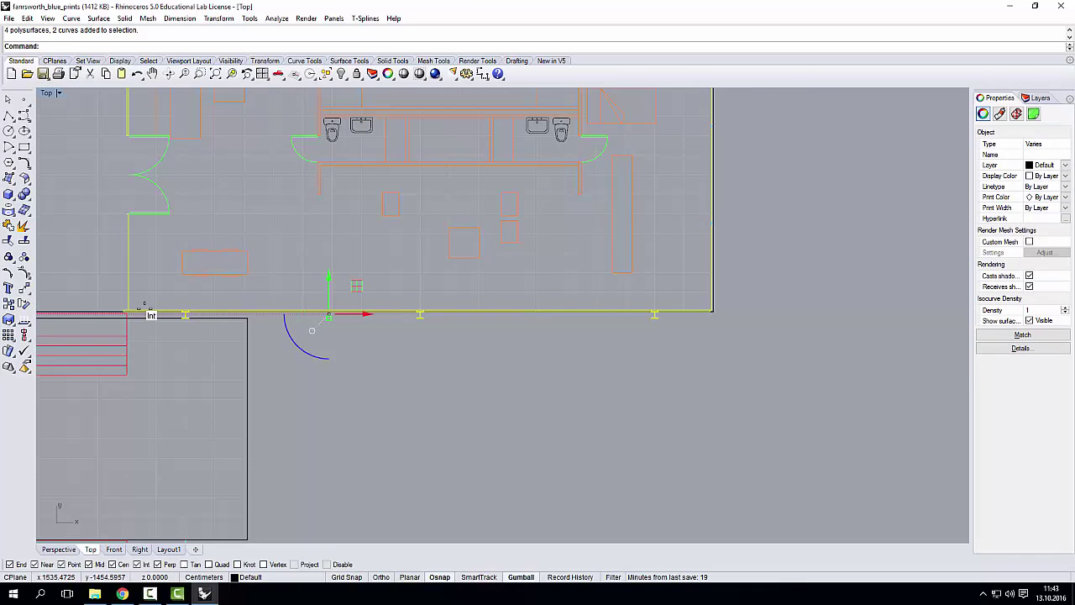
pyautogui.keyDown('ctrl'); pyautogui.click(151, 314); pyautogui.keyUp('ctrl')
pyautogui.scroll(-2, 277, 340)
pyautogui.scroll(2, 470, 324)
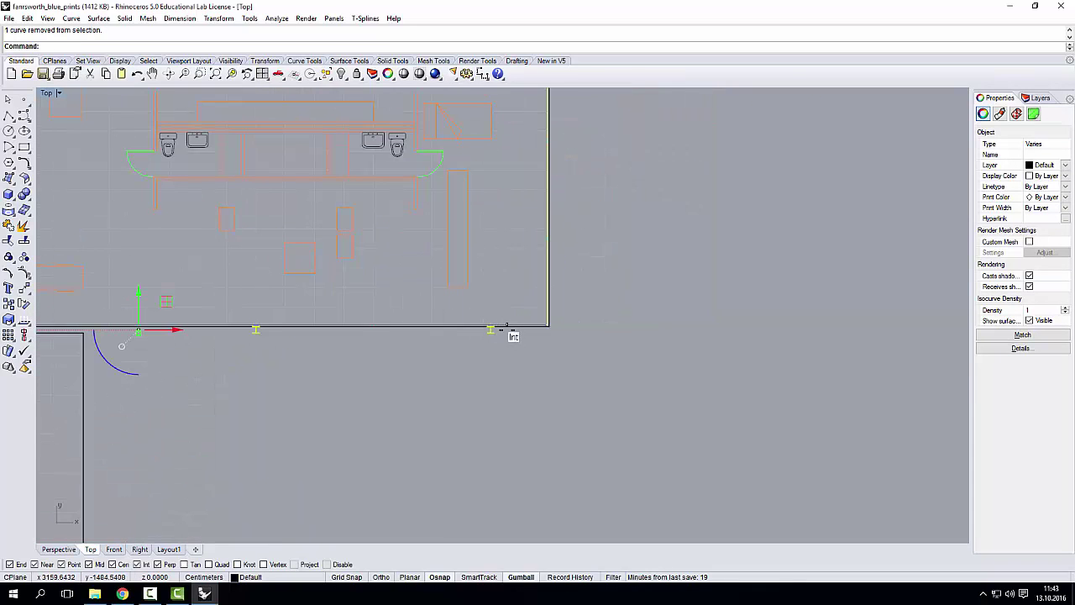
pyautogui.scroll(-3, 465, 312)
pyautogui.doubleClick(46, 92)
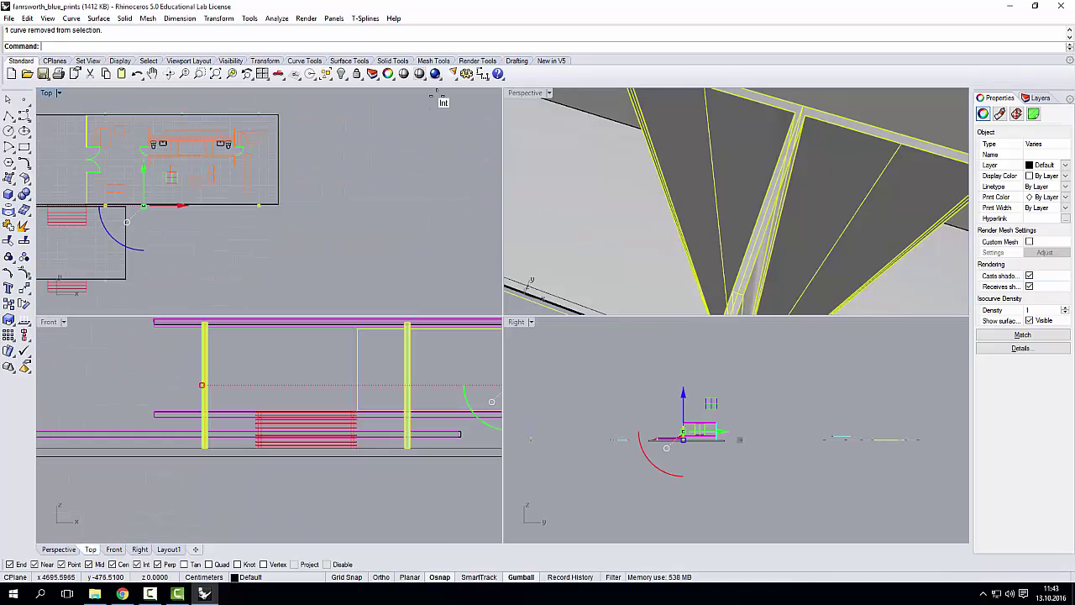
pyautogui.doubleClick(522, 92)
pyautogui.scroll(-6, 382, 239)
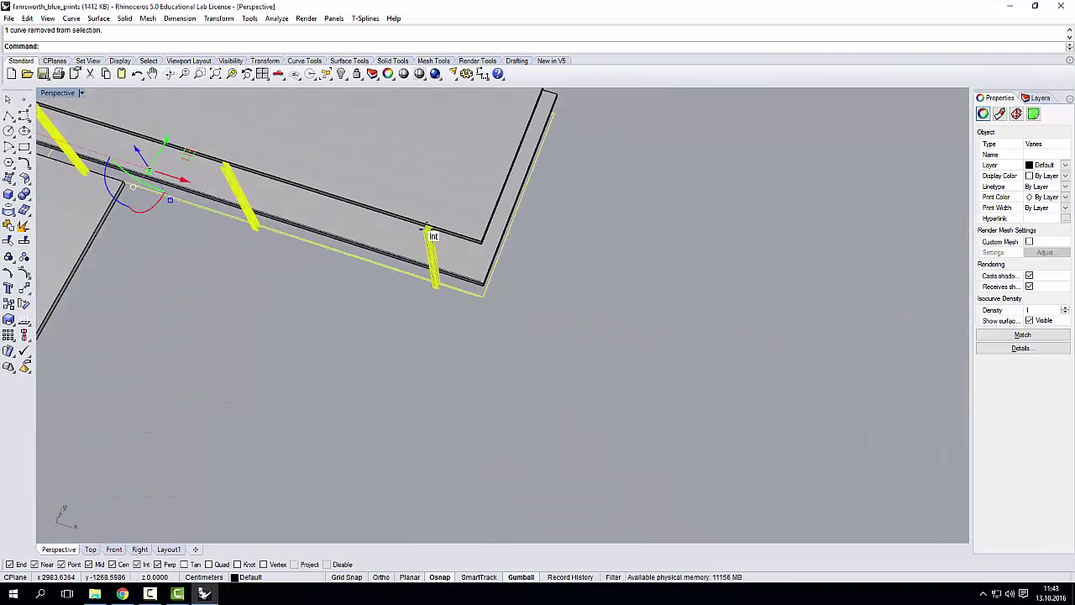
pyautogui.scroll(8, 456, 319)
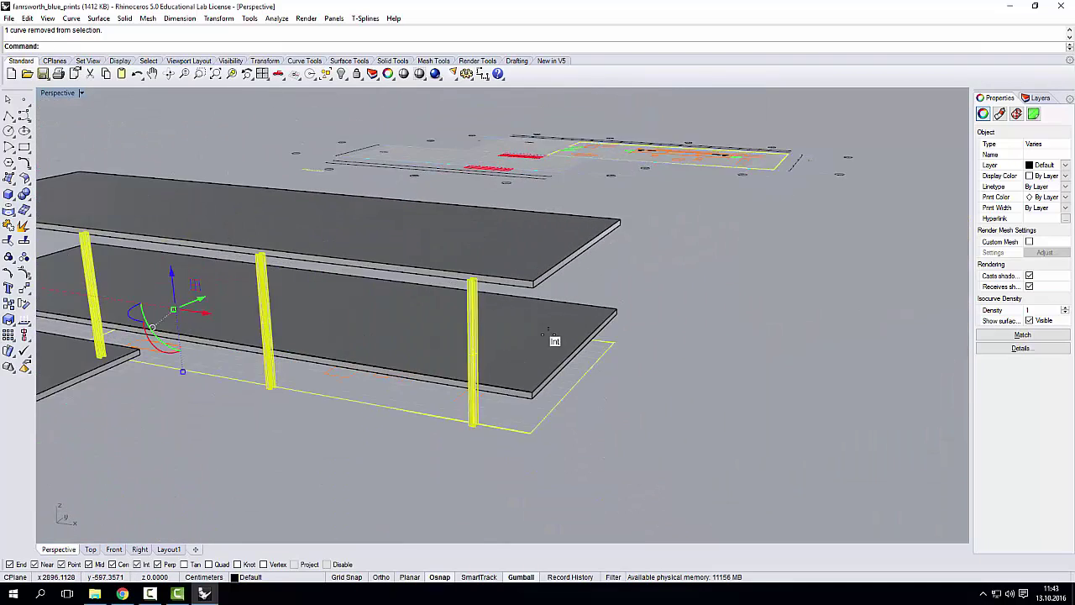
pyautogui.keyDown('shift'); pyautogui.moveTo(264, 399); pyautogui.dragTo(236, 404, button='right'); pyautogui.keyUp('shift')
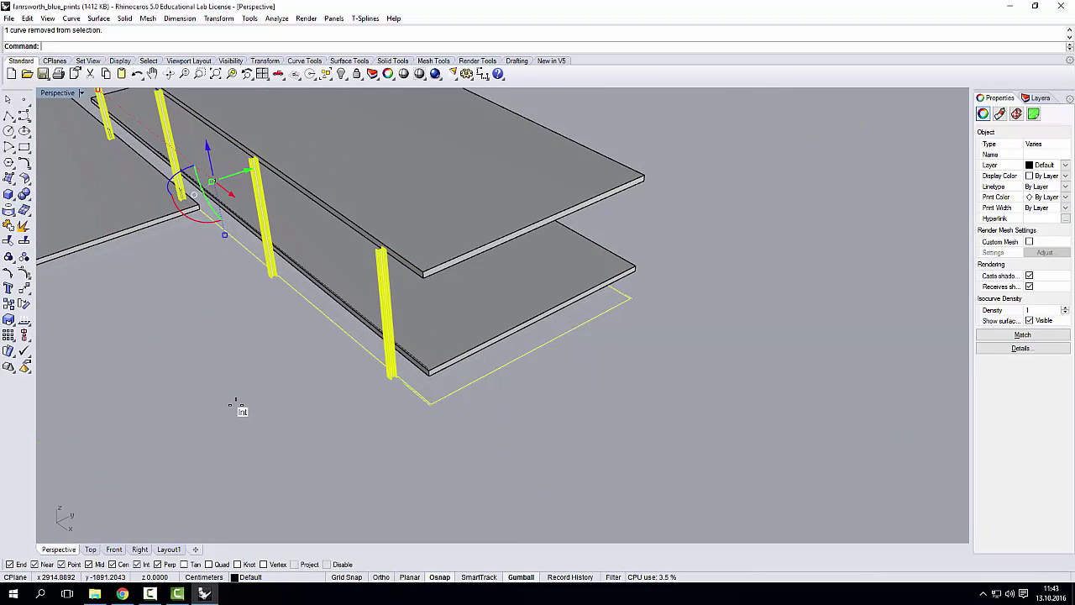
pyautogui.press('Return')
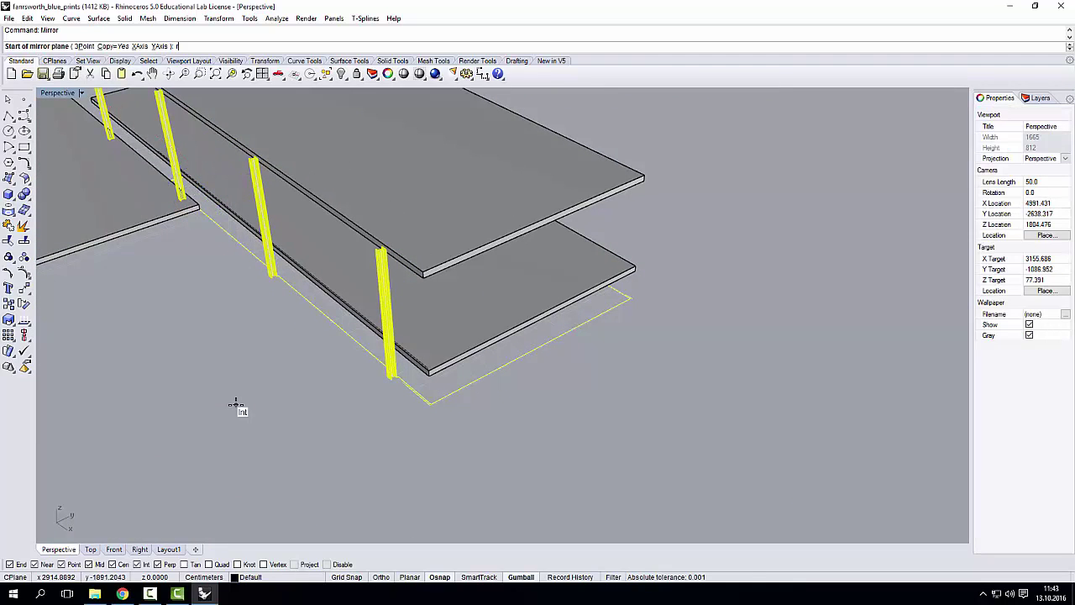
pyautogui.moveTo(586, 371); pyautogui.dragTo(433, 175, button='right')
pyautogui.click(506, 186)
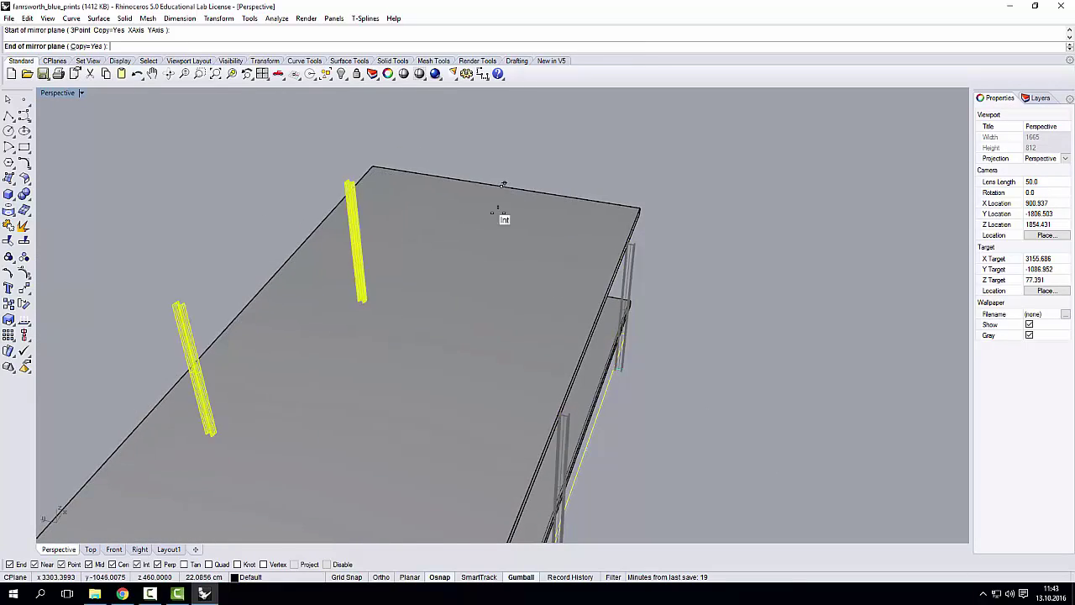
pyautogui.moveTo(504, 218); pyautogui.dragTo(421, 326, button='right')
pyautogui.click(538, 173)
pyautogui.press('Escape')
pyautogui.scroll(-4, 421, 326)
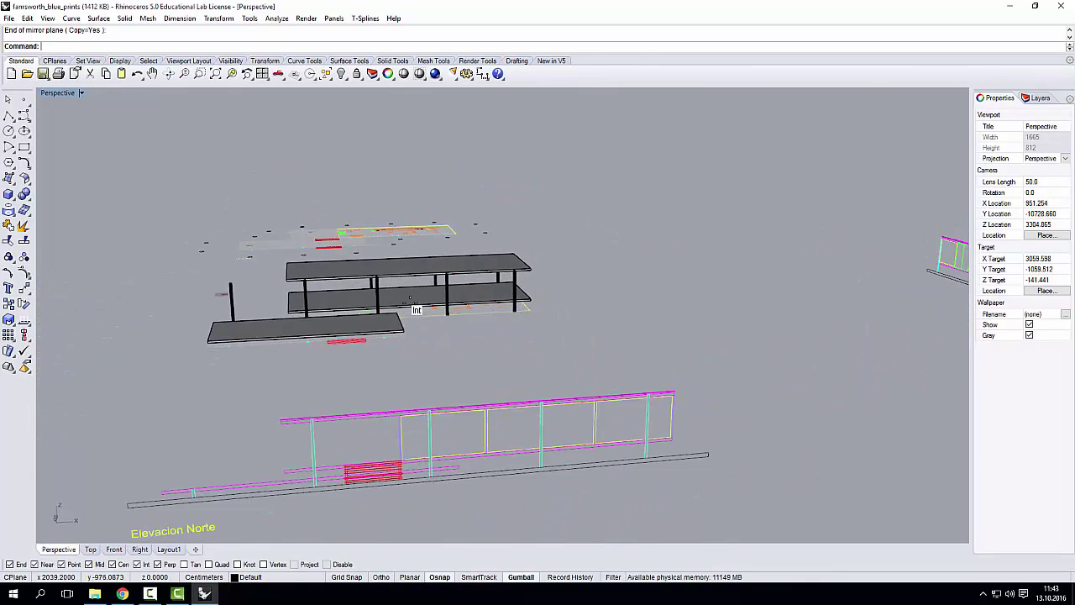
# Shorten the tall column at the terrace's far end with Scale1D from its base to the terrace column height in the Elevacion Norte drawing
pyautogui.moveTo(366, 302); pyautogui.dragTo(398, 316, button='right')
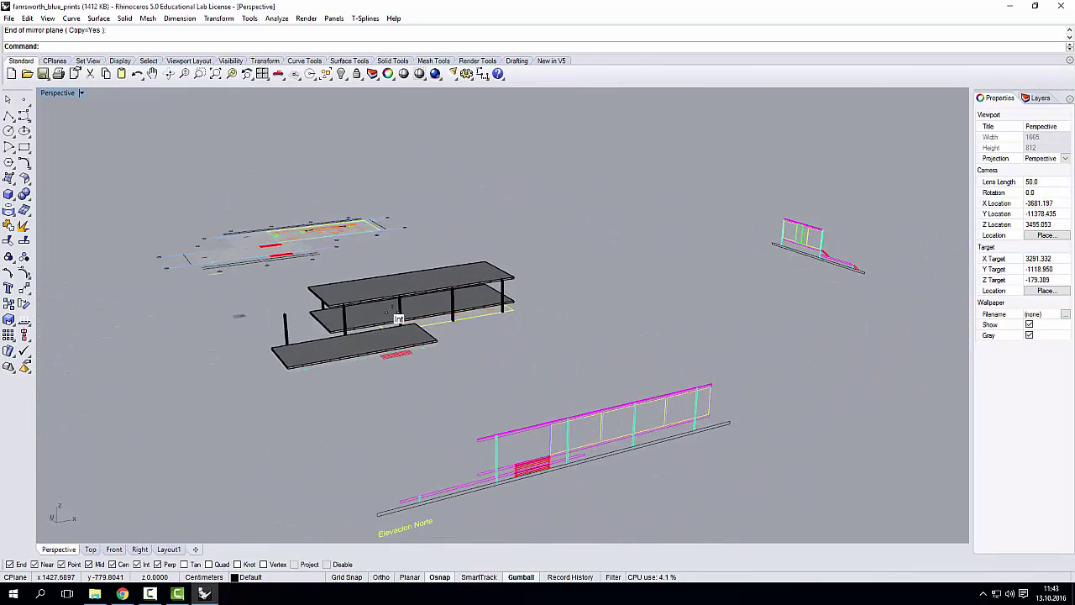
pyautogui.scroll(9, 299, 322)
pyautogui.click(252, 294)
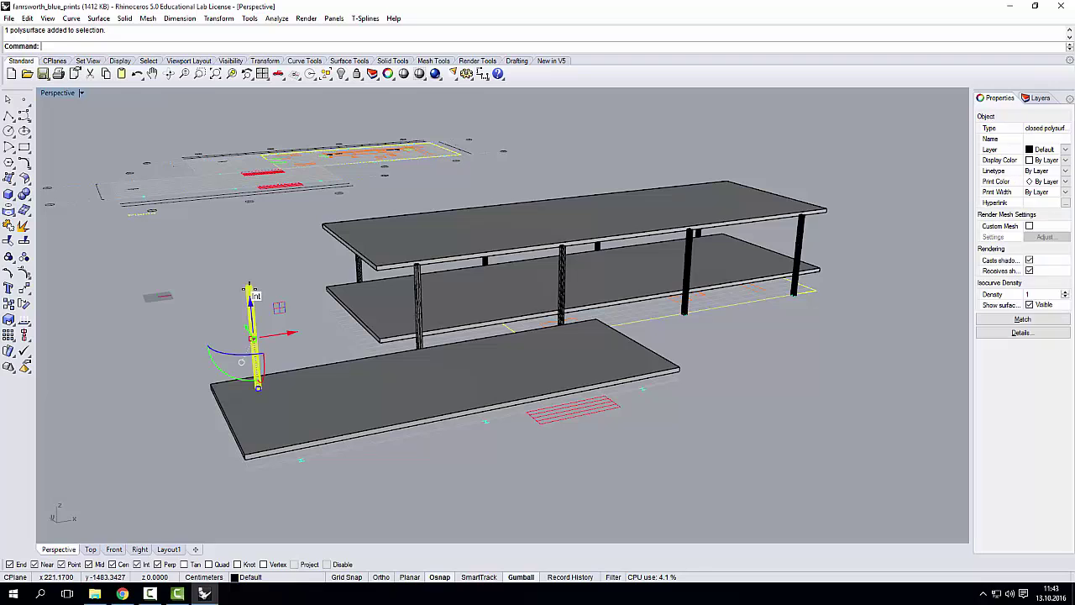
pyautogui.moveTo(252, 294); pyautogui.dragTo(613, 340, button='right')
pyautogui.scroll(6, 616, 342)
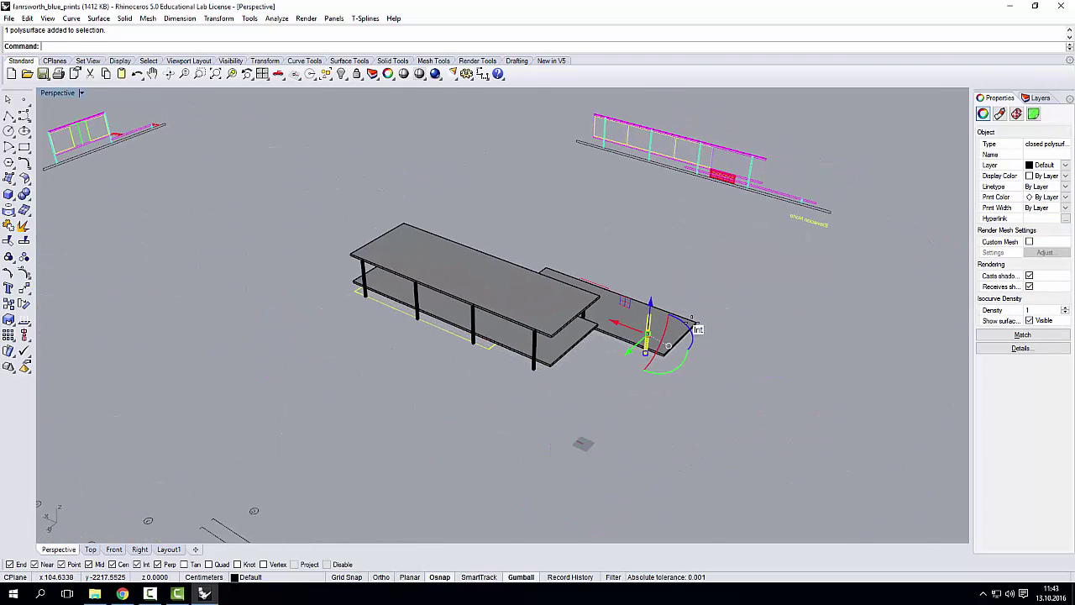
pyautogui.scroll(-3, 395, 257)
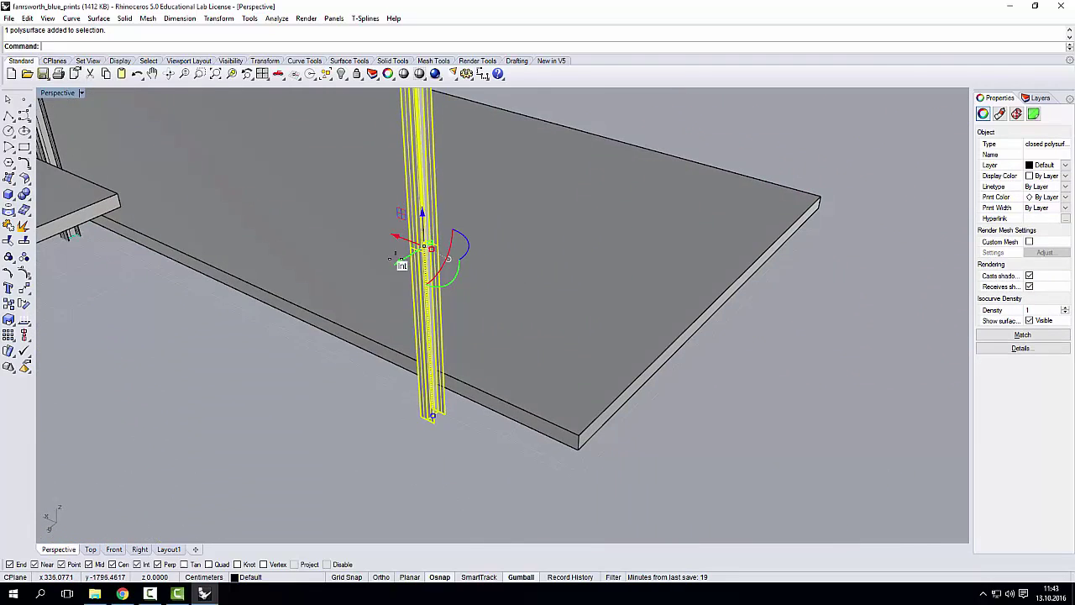
pyautogui.write('Scale1D')
pyautogui.press('Return')
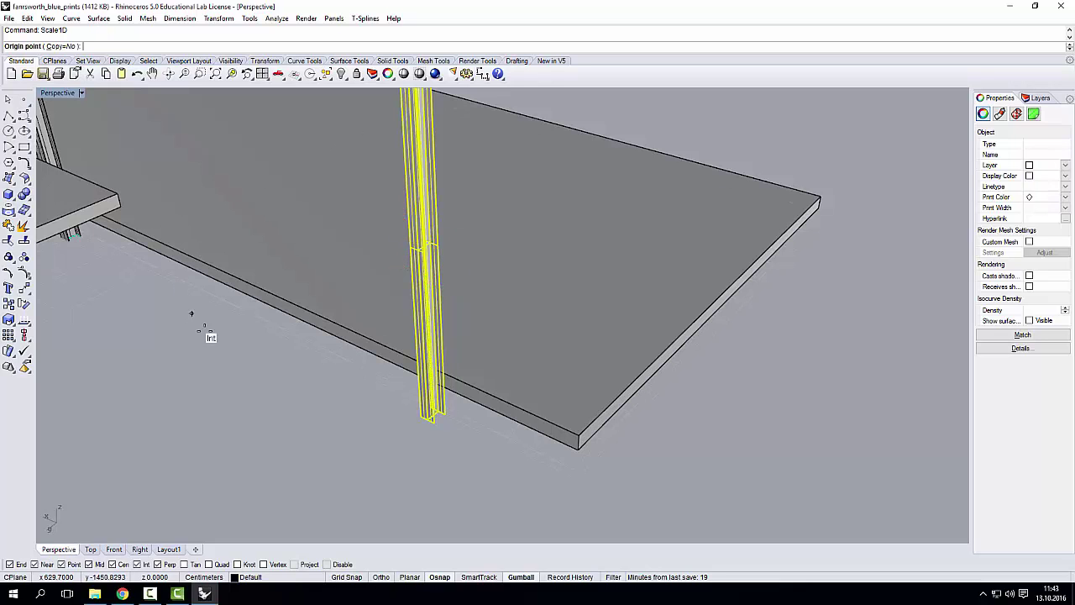
pyautogui.scroll(4, 460, 428)
pyautogui.scroll(3, 459, 430)
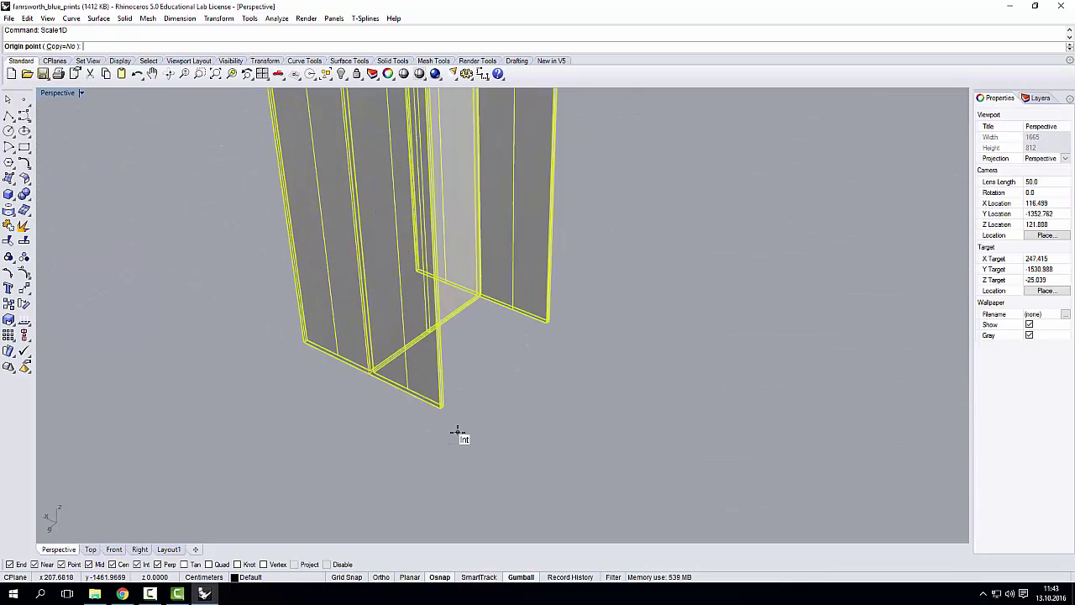
pyautogui.scroll(-8, 437, 451)
pyautogui.moveTo(437, 451); pyautogui.dragTo(452, 311, button='right')
pyautogui.scroll(4, 449, 226)
pyautogui.scroll(6, 448, 225)
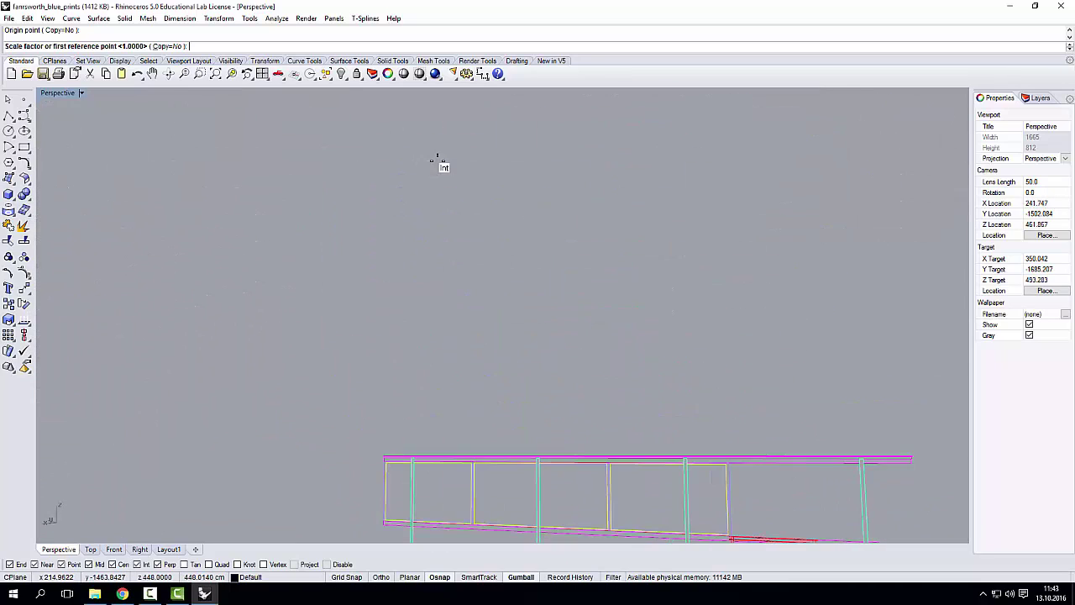
pyautogui.click(468, 148)
pyautogui.scroll(-5, 468, 148)
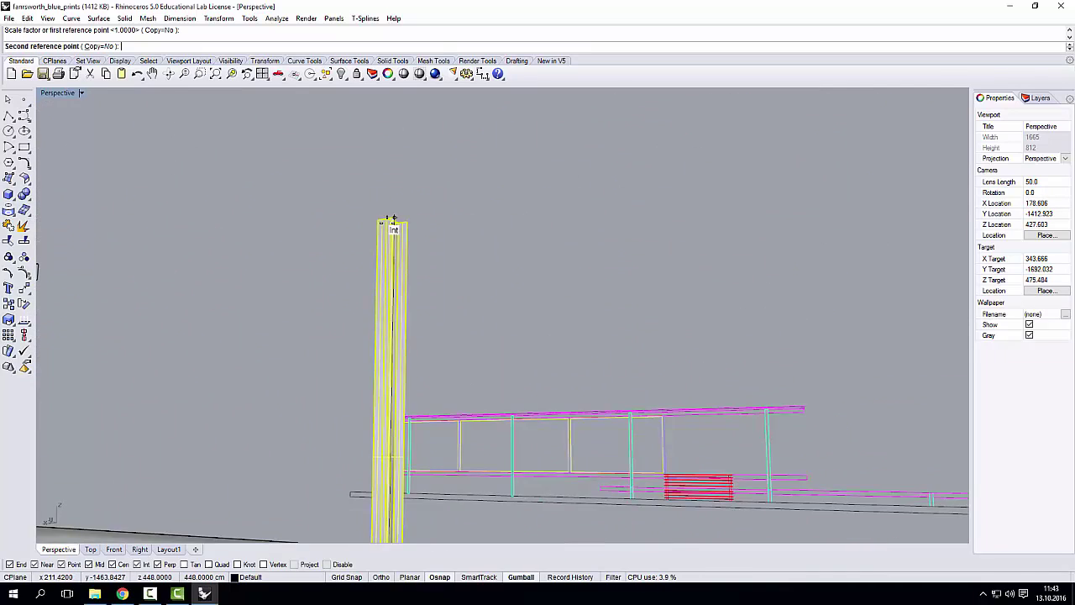
pyautogui.moveTo(467, 151); pyautogui.dragTo(795, 242, button='right')
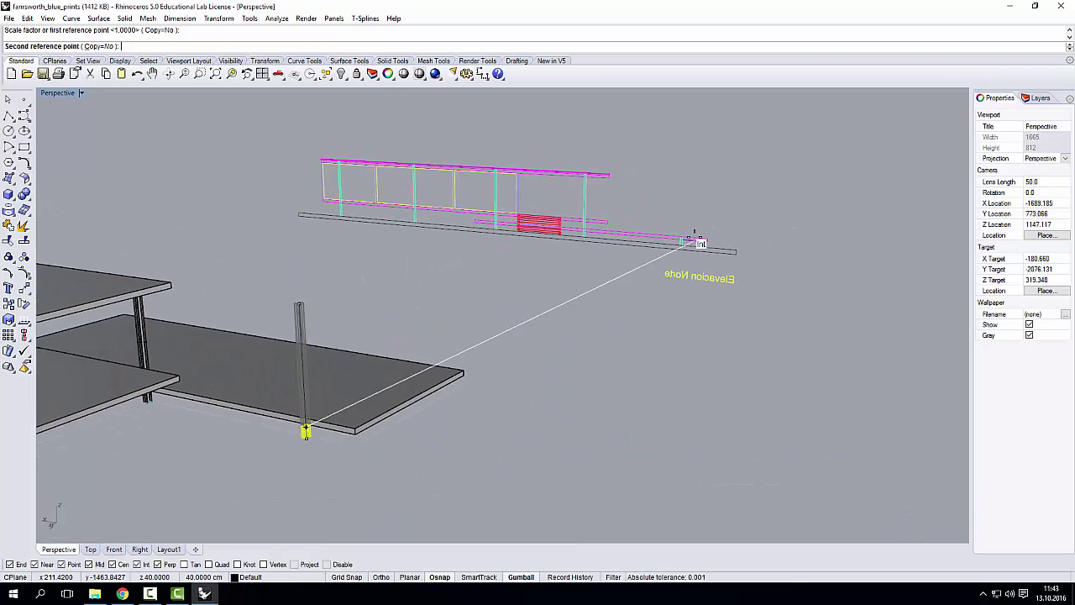
pyautogui.scroll(3, 694, 238)
pyautogui.click(714, 238)
# Mirror the shortened column across the terrace slab's lengthwise centreline, starting the mirror plane at the midpoint of the slab's short edge
pyautogui.scroll(-9, 592, 228)
pyautogui.moveTo(599, 226); pyautogui.dragTo(391, 355, button='right')
pyautogui.scroll(10, 368, 355)
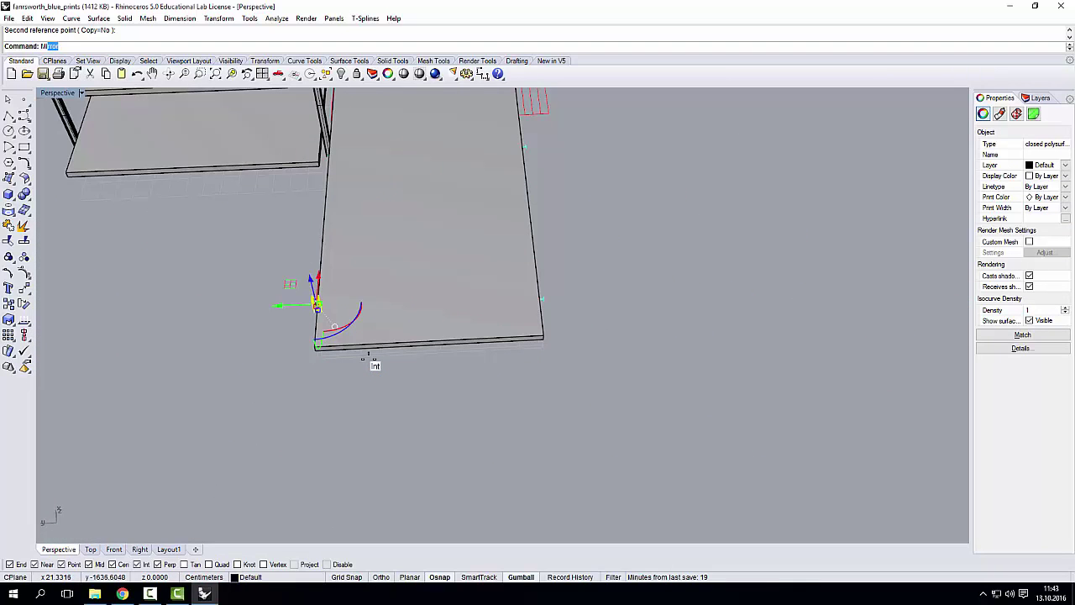
pyautogui.press('Return')
pyautogui.click(435, 340)
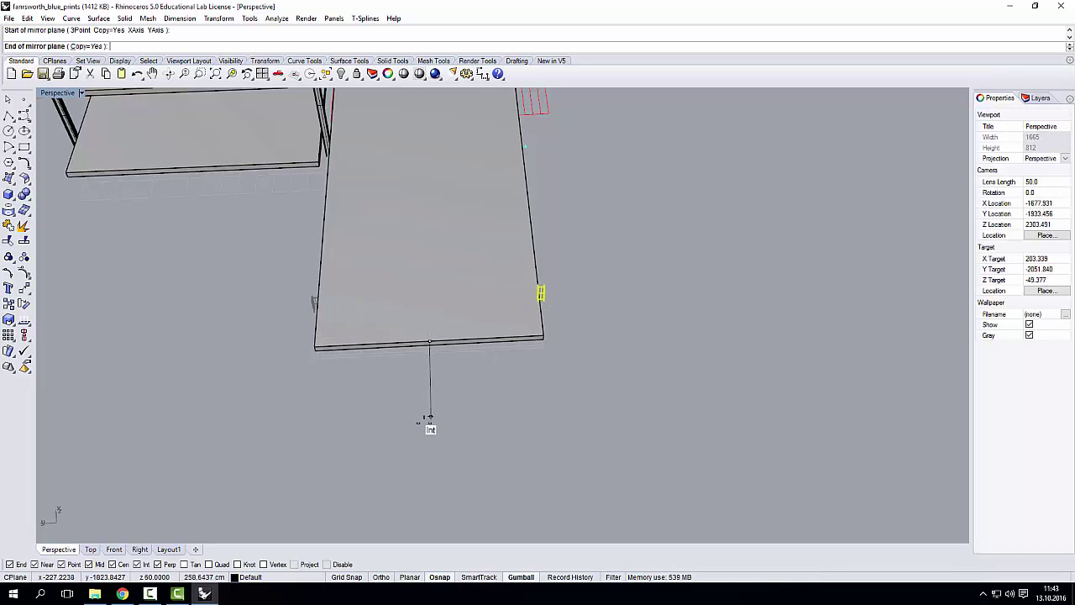
pyautogui.click(542, 290)
# Copy the short column on the terrace's outer long edge from its web-flange corner to the middle plan column section along that edge
pyautogui.keyDown('shift'); pyautogui.click(546, 288); pyautogui.keyUp('shift')
pyautogui.moveTo(545, 288); pyautogui.dragTo(459, 331, button='right')
pyautogui.scroll(2, 573, 327)
pyautogui.moveTo(574, 325); pyautogui.dragTo(327, 360, button='right')
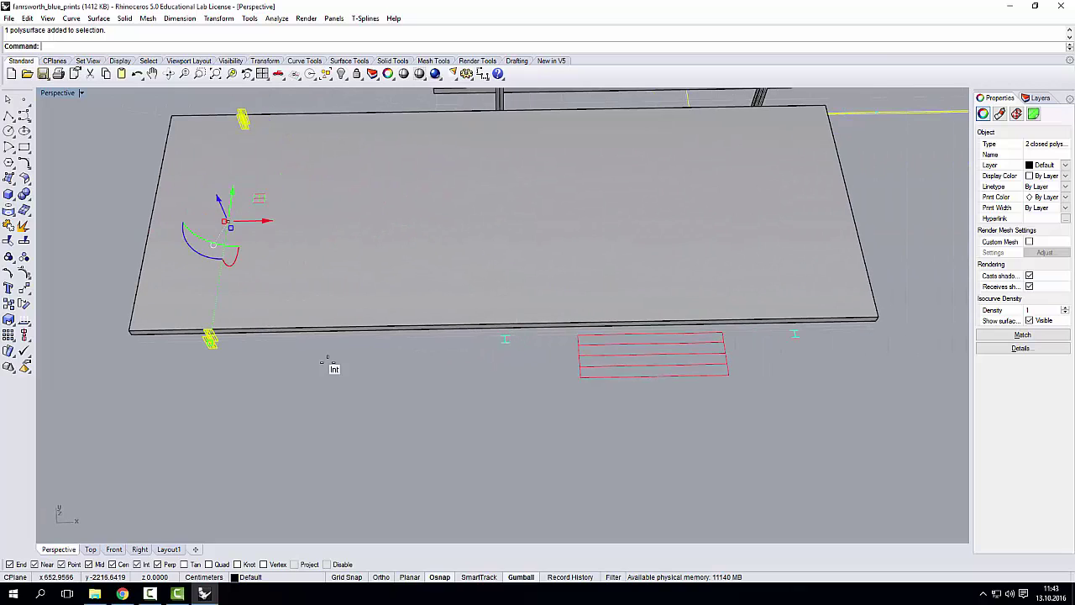
pyautogui.click(217, 351)
pyautogui.click(252, 375)
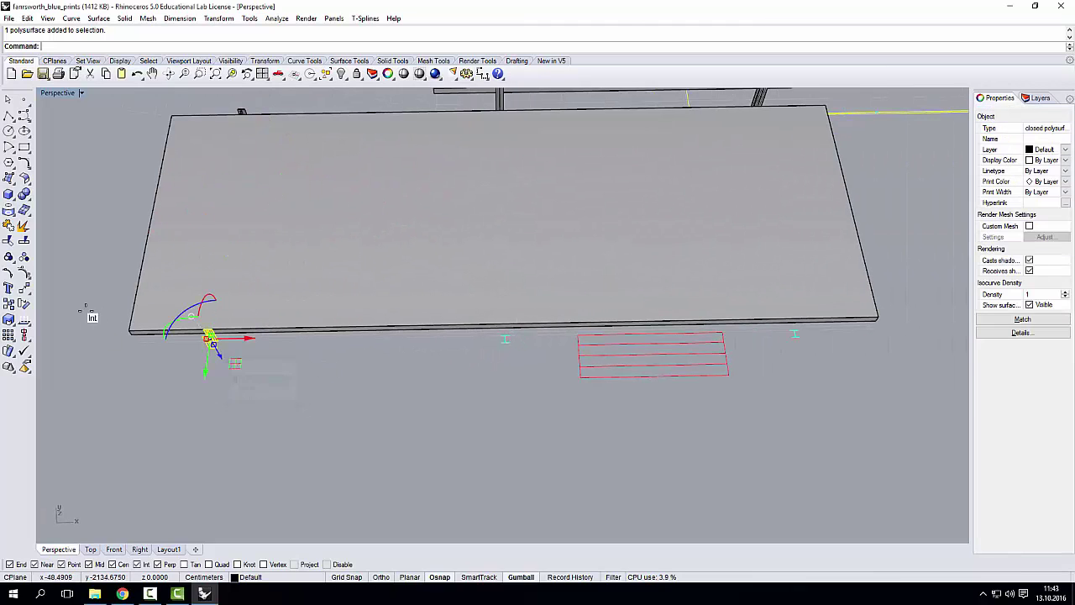
pyautogui.click(6, 304)
pyautogui.scroll(8, 214, 342)
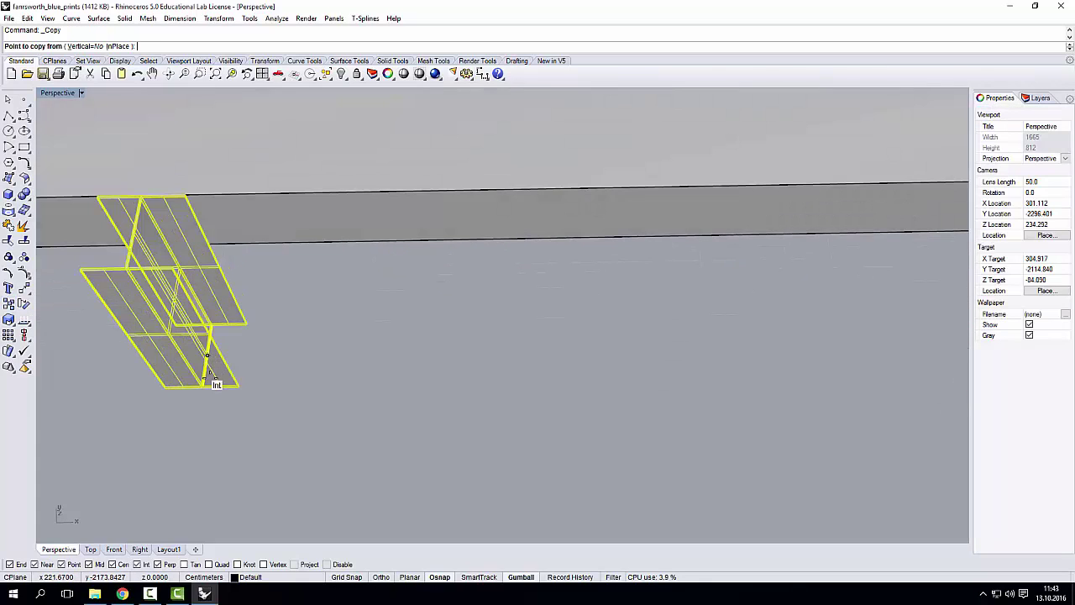
pyautogui.scroll(5, 233, 372)
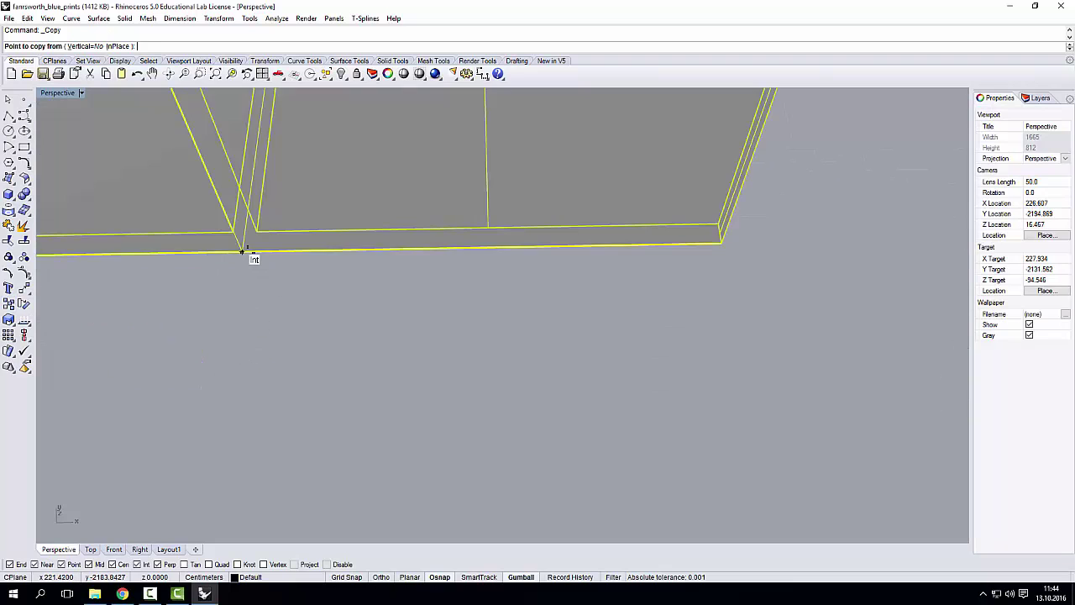
pyautogui.click(242, 252)
pyautogui.scroll(-5, 257, 350)
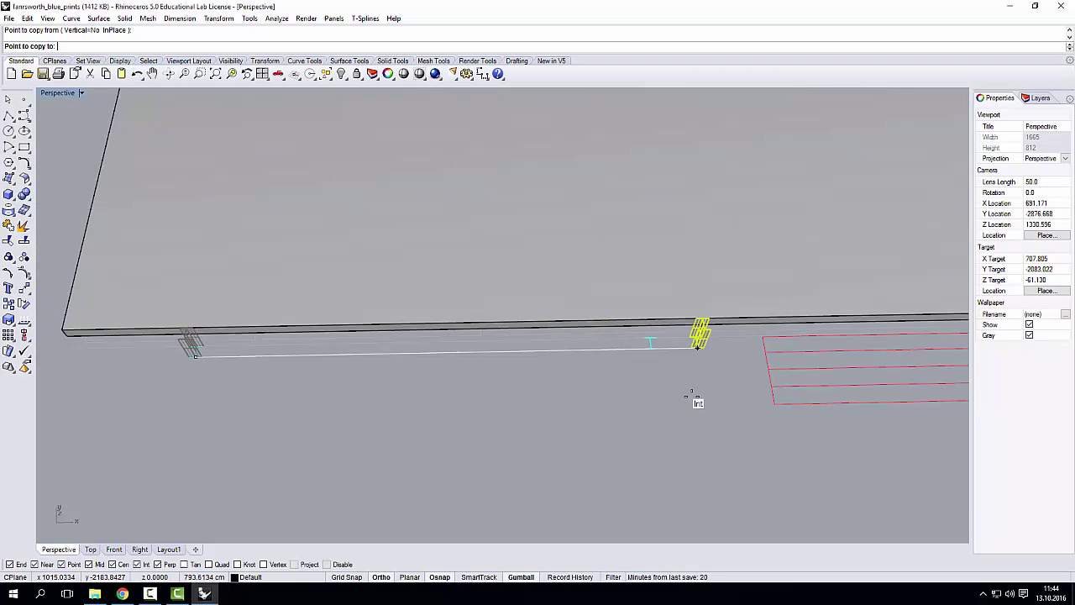
pyautogui.scroll(5, 547, 379)
pyautogui.click(405, 312)
# Place another short column copy on the plan column section beyond the lower stairs, on the terrace's outer edge, and finish copying
pyautogui.scroll(-5, 395, 353)
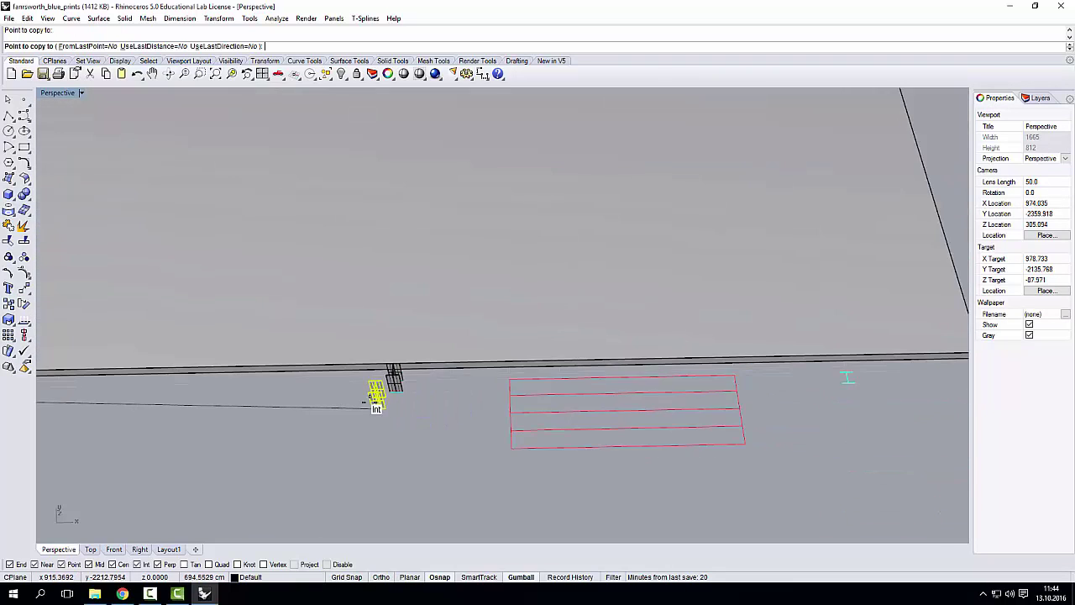
pyautogui.scroll(5, 588, 403)
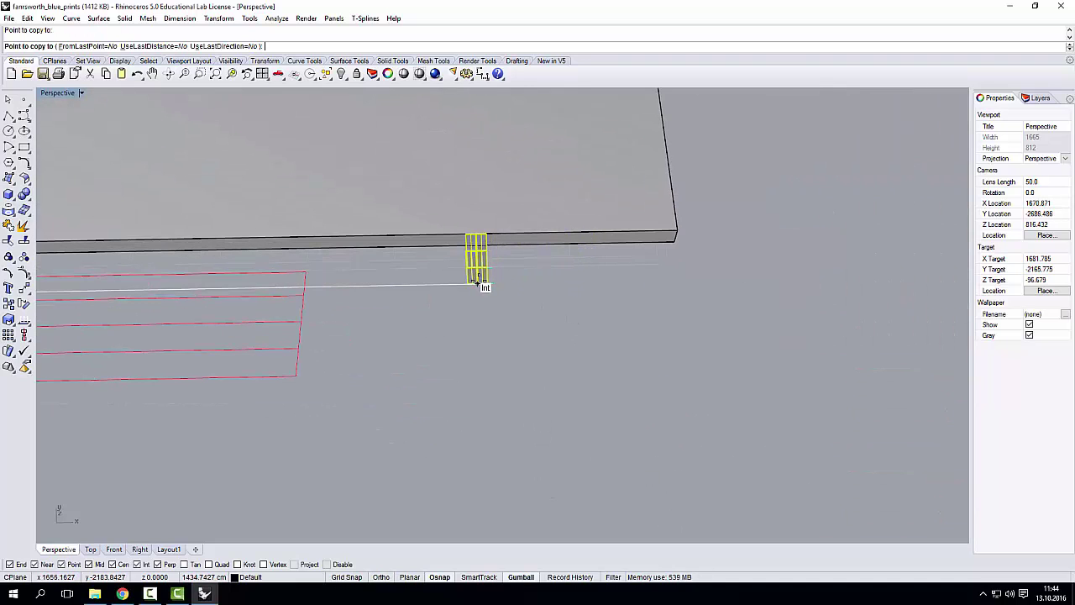
pyautogui.scroll(12, 483, 284)
pyautogui.click(459, 285)
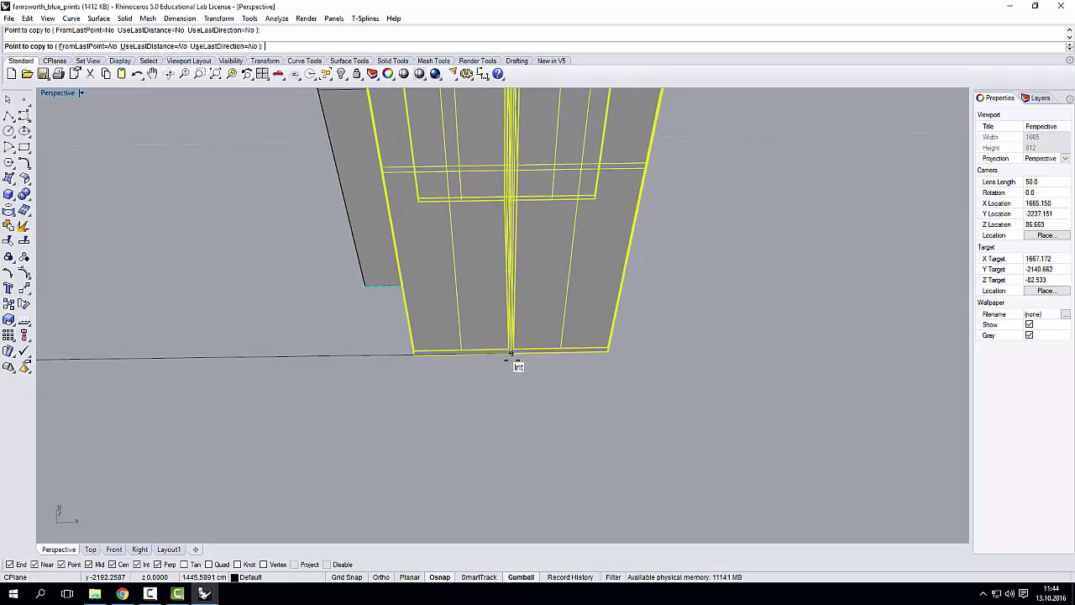
pyautogui.scroll(-15, 511, 354)
pyautogui.rightClick(518, 363)
pyautogui.scroll(-4, 519, 363)
pyautogui.moveTo(518, 363); pyautogui.dragTo(453, 341, button='right')
pyautogui.press('Escape')
pyautogui.scroll(4, 544, 330)
pyautogui.scroll(-10, 505, 298)
pyautogui.scroll(7, 526, 282)
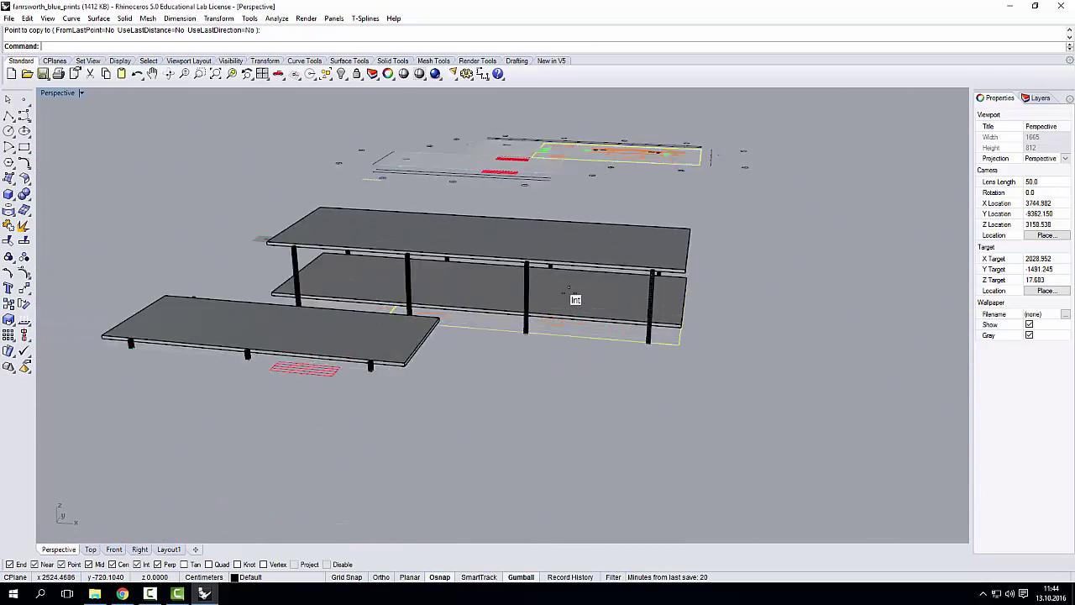
pyautogui.moveTo(569, 289); pyautogui.dragTo(499, 310, button='right')
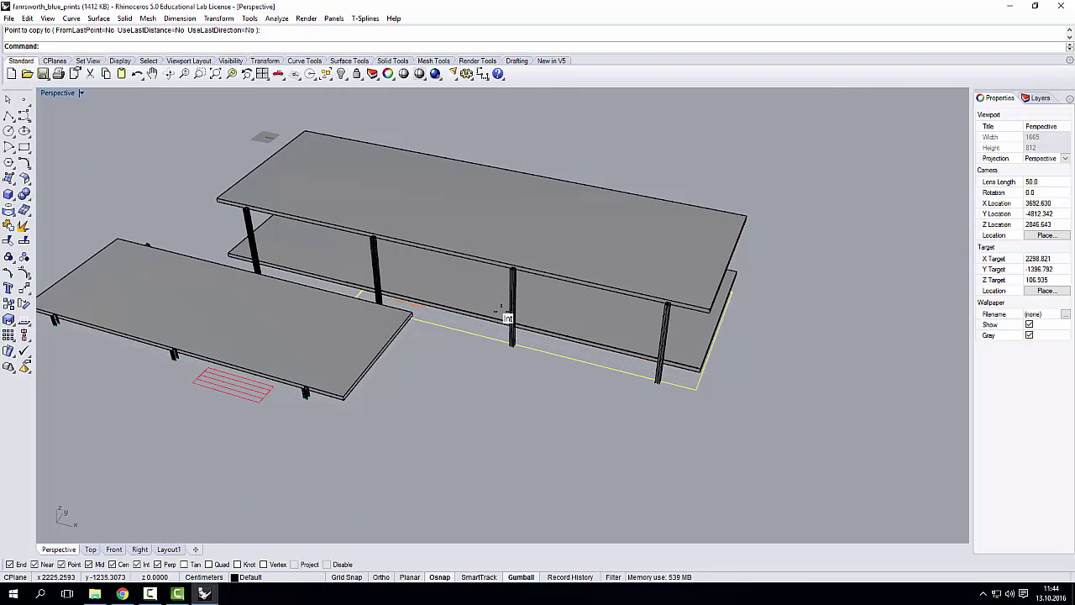